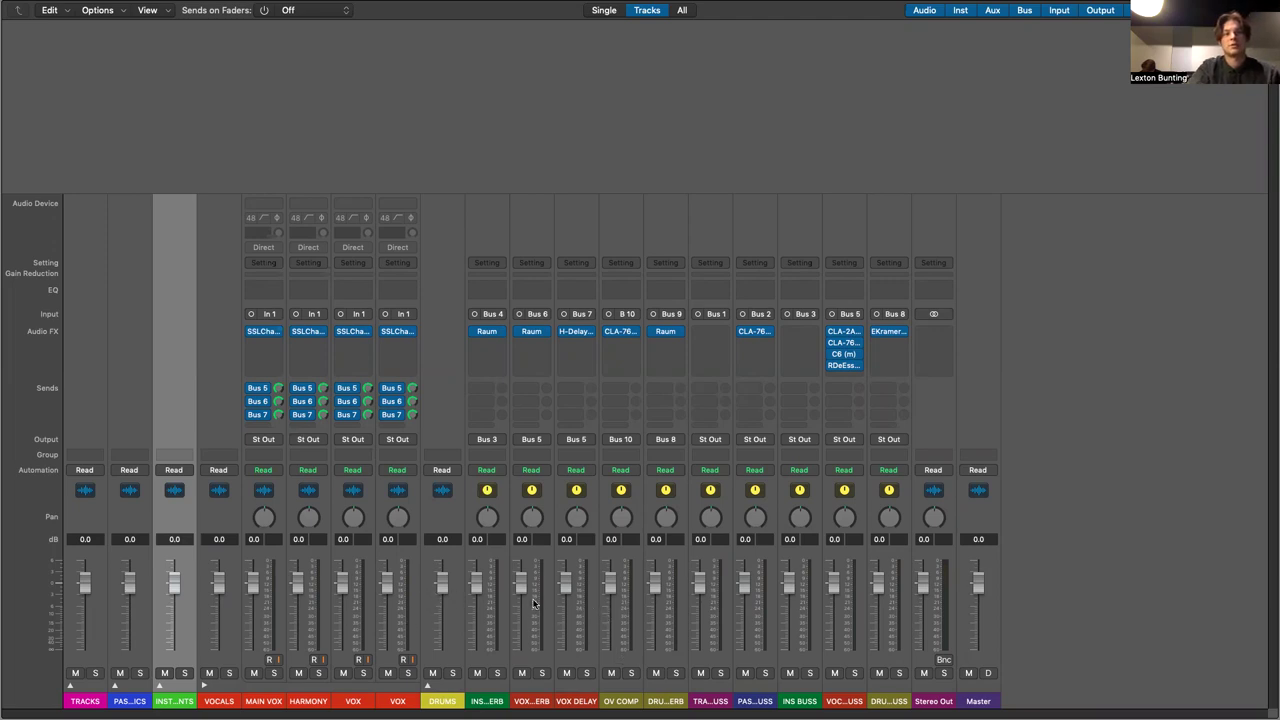
- Collapse the VOCALS folder and select the folder strips from TRACKS to DRUMS
click(200, 685)
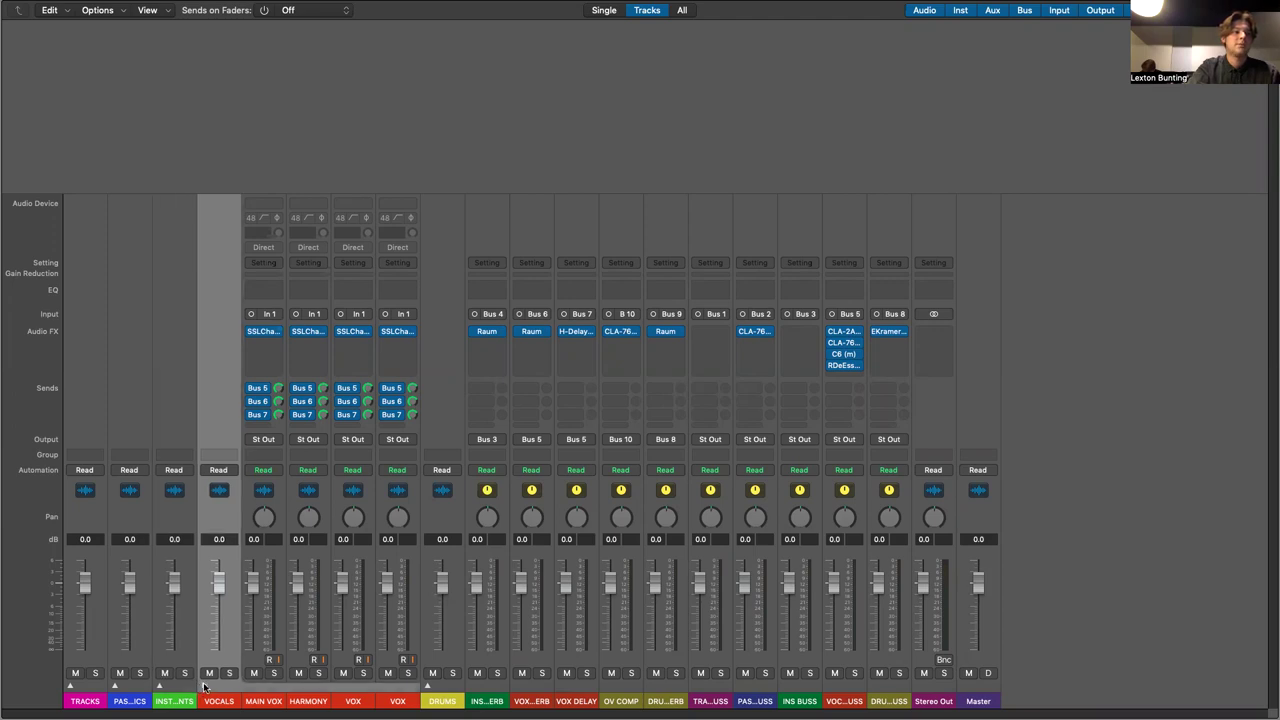
click(203, 686)
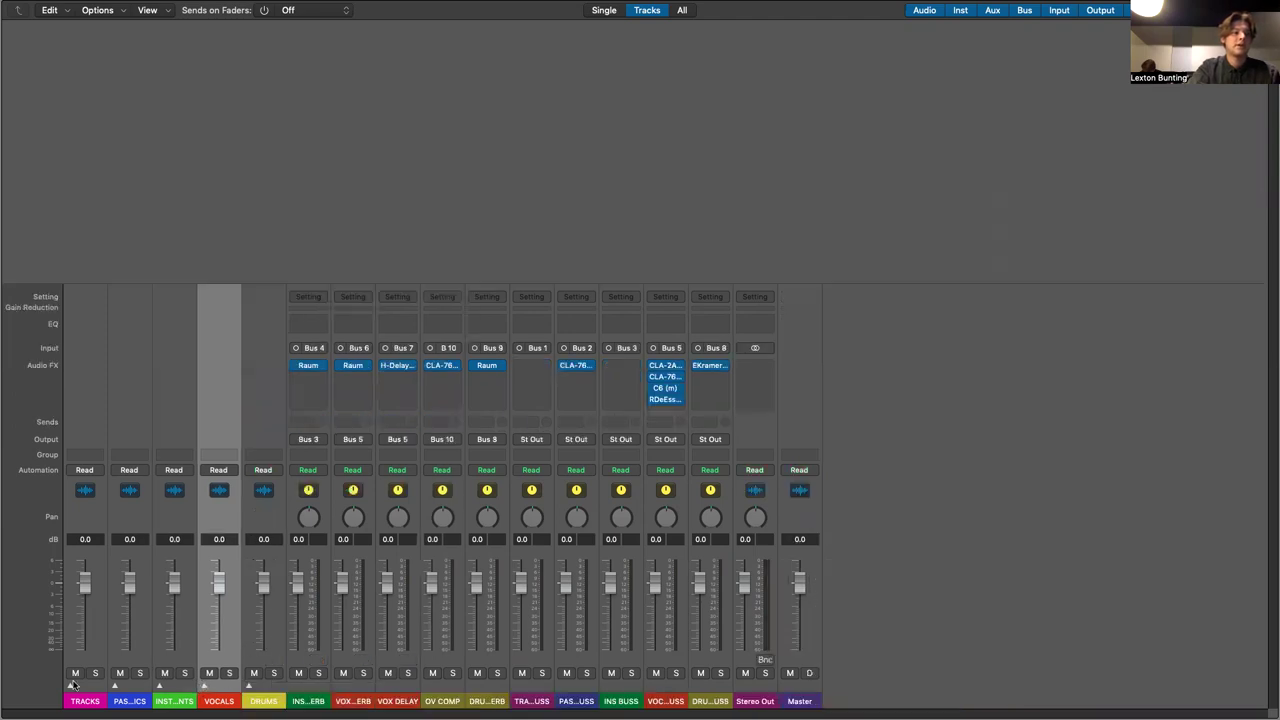
click(96, 655)
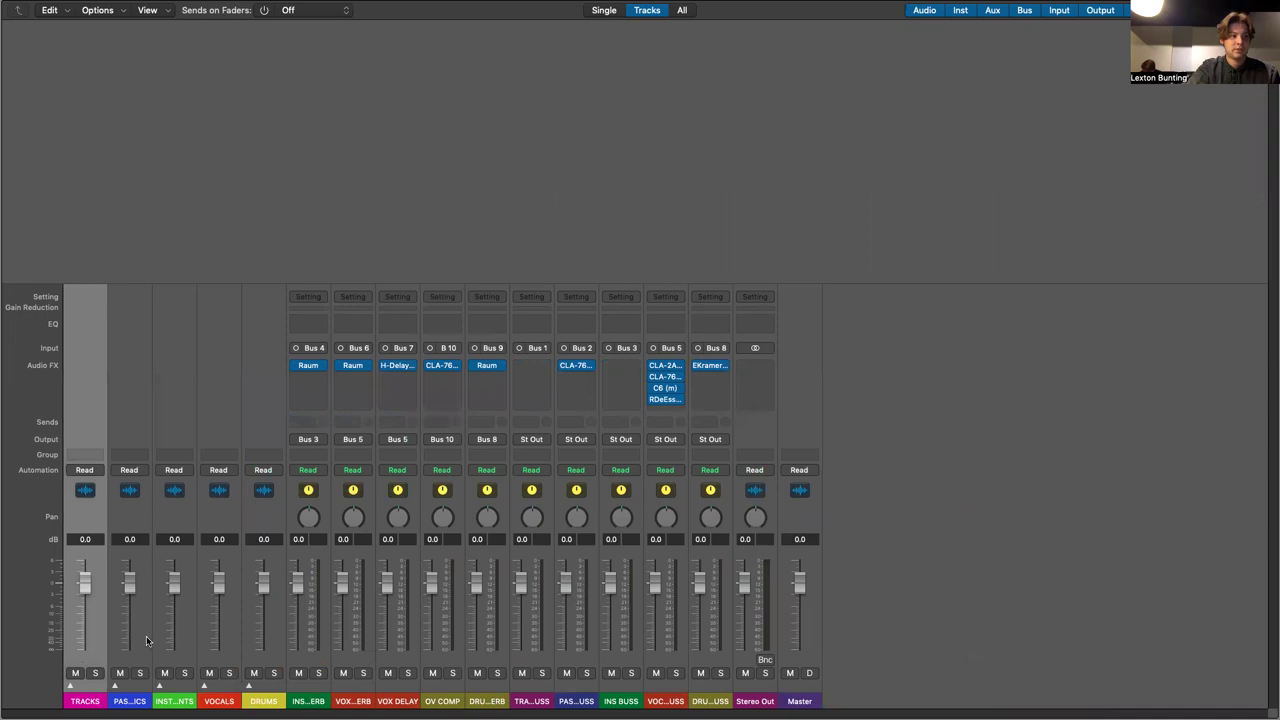
click(146, 636)
click(183, 638)
click(231, 646)
click(268, 643)
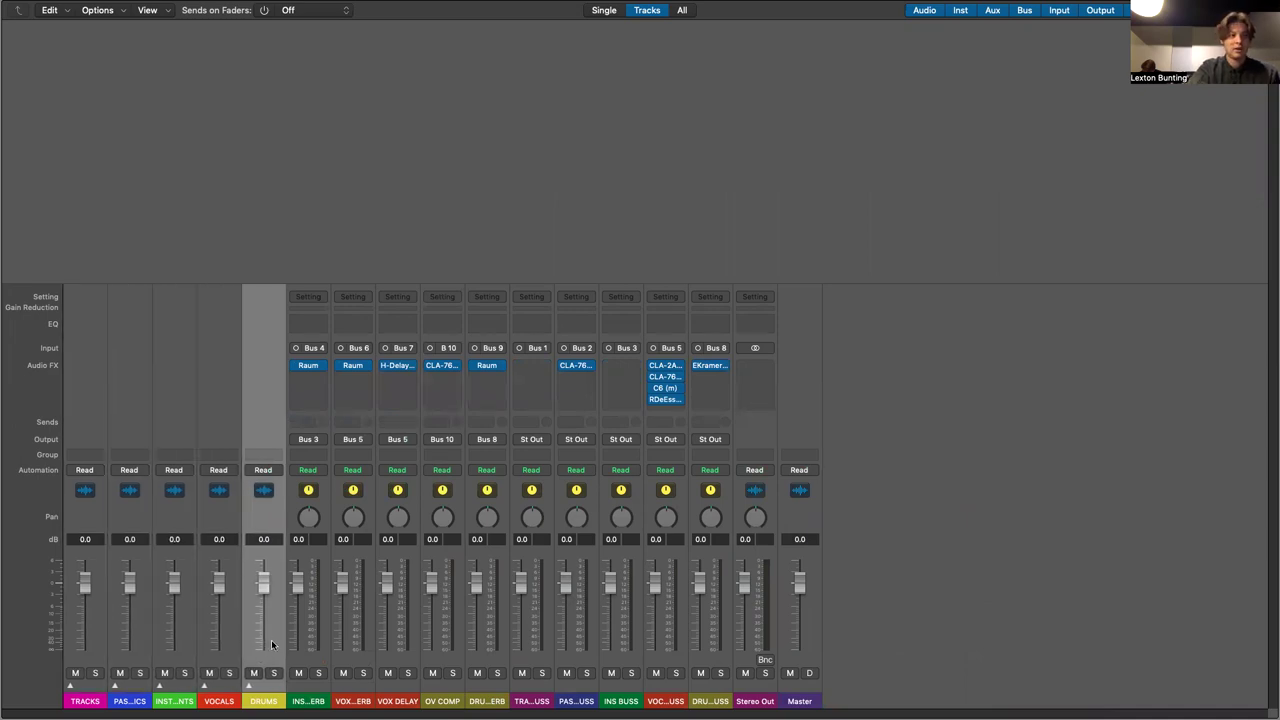
- Pull all five effect-return faders down to -∞ together, then clear the selection
click(310, 563)
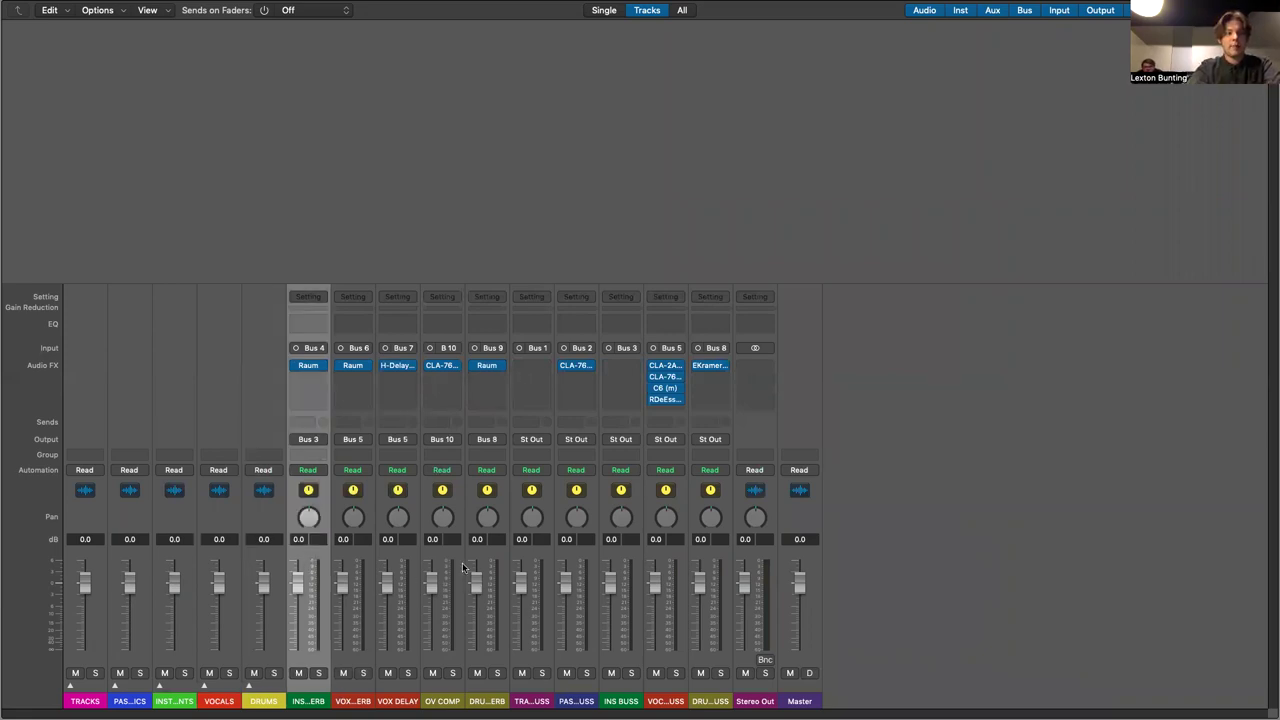
shift+click(478, 563)
drag(432, 584, 432, 648)
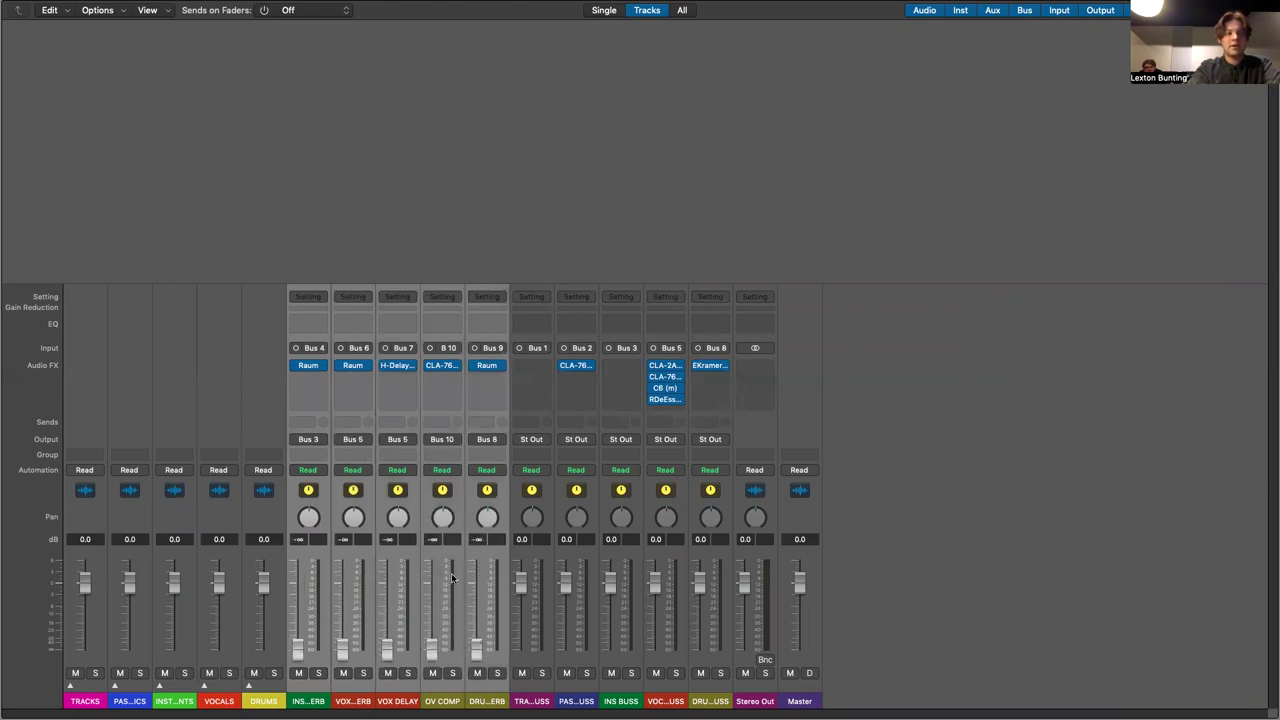
click(966, 561)
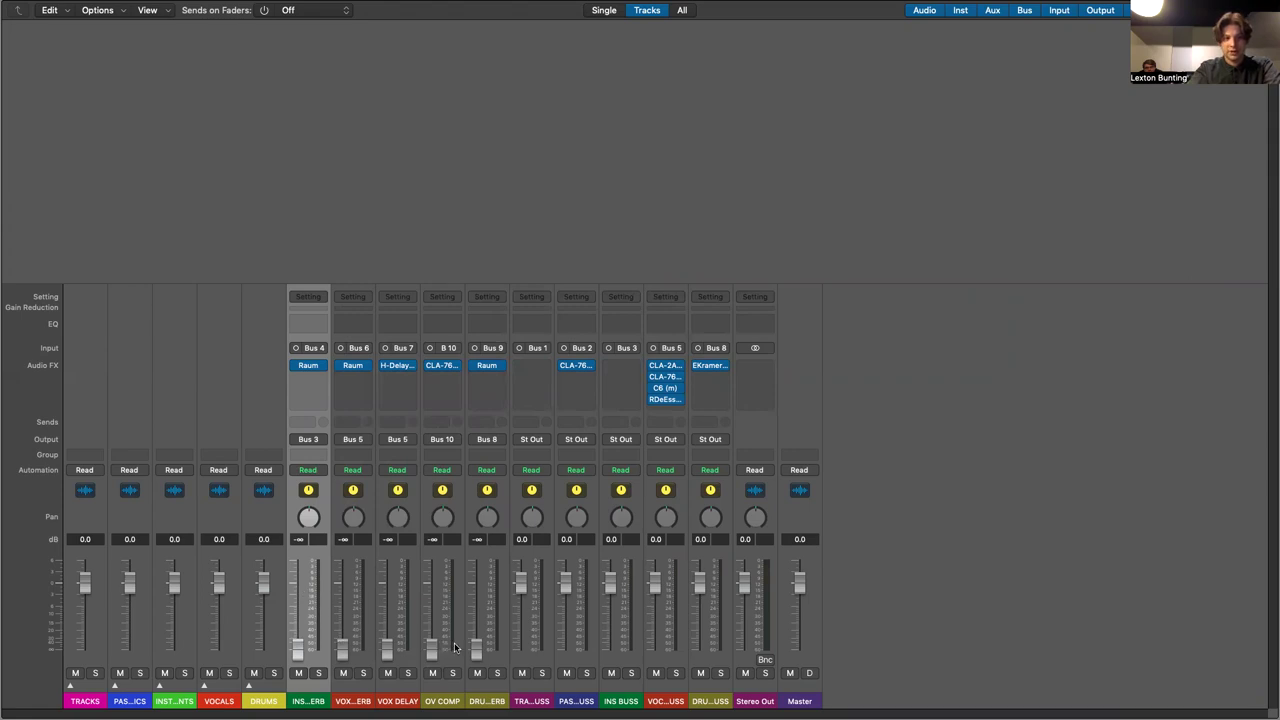
- Select the bus strips, then nudge INS BUSS to -3.6 dB and reset it to 0.0 dB
click(539, 563)
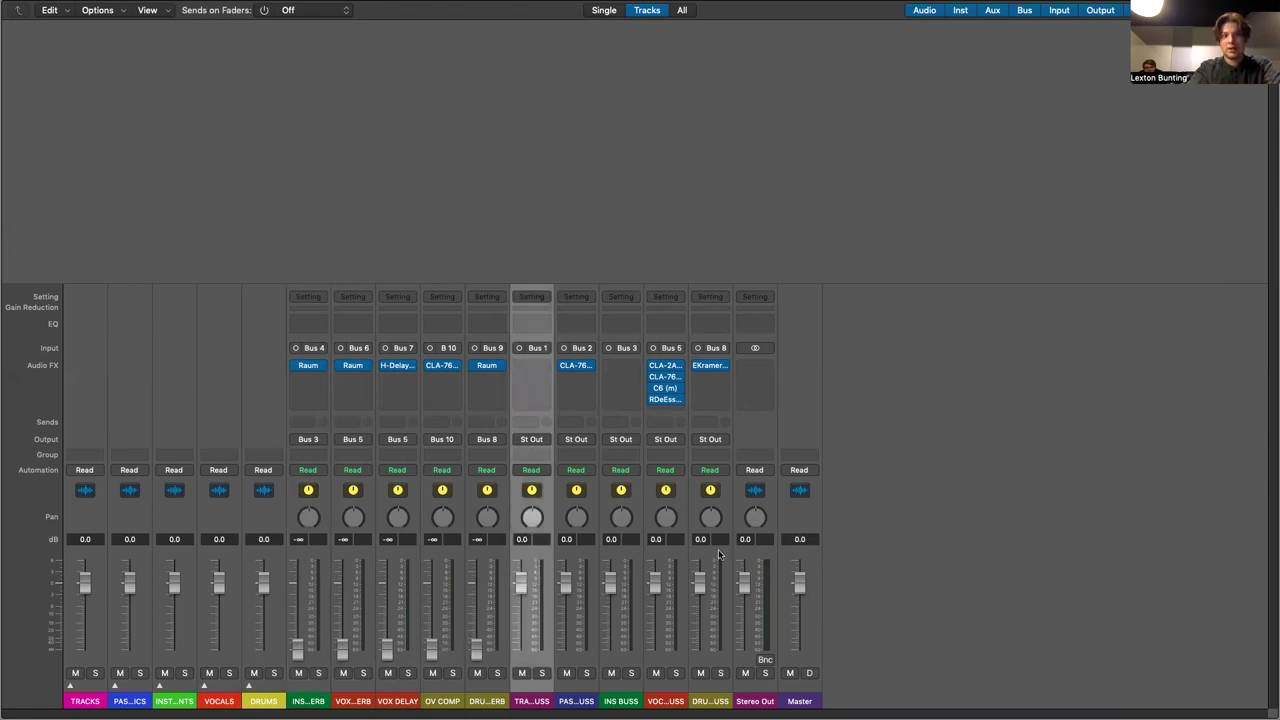
shift+click(716, 557)
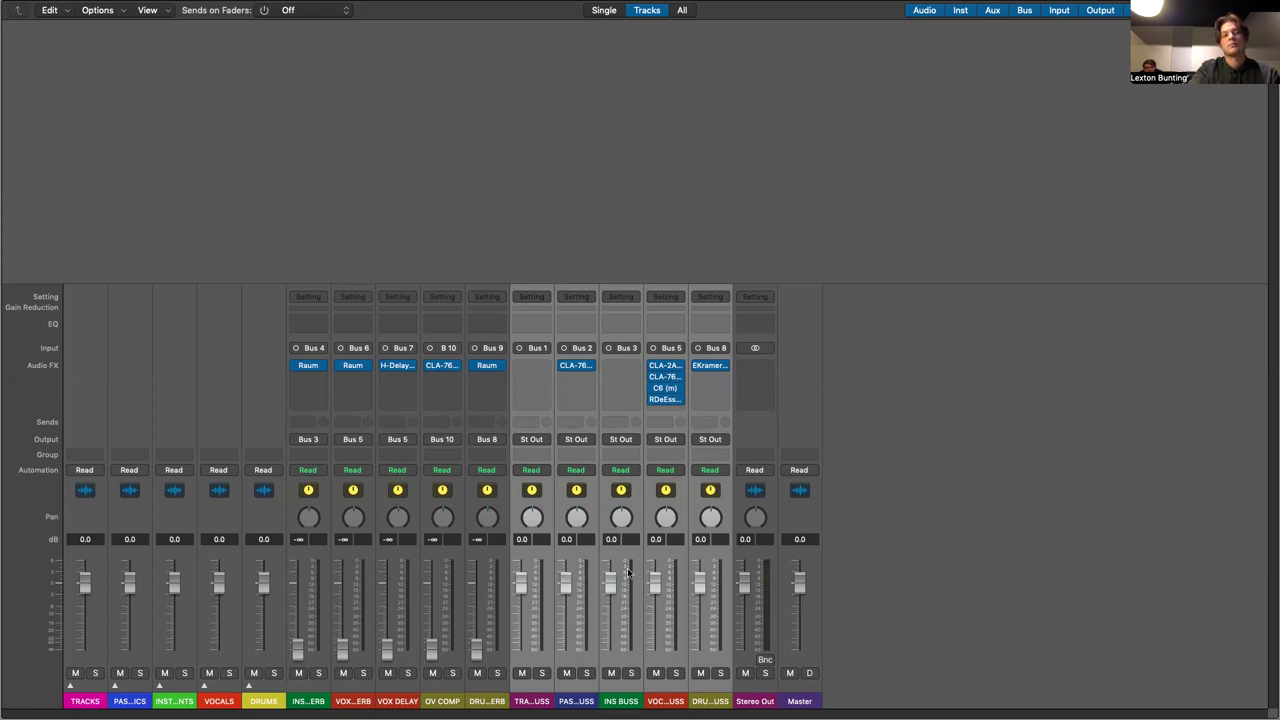
click(765, 565)
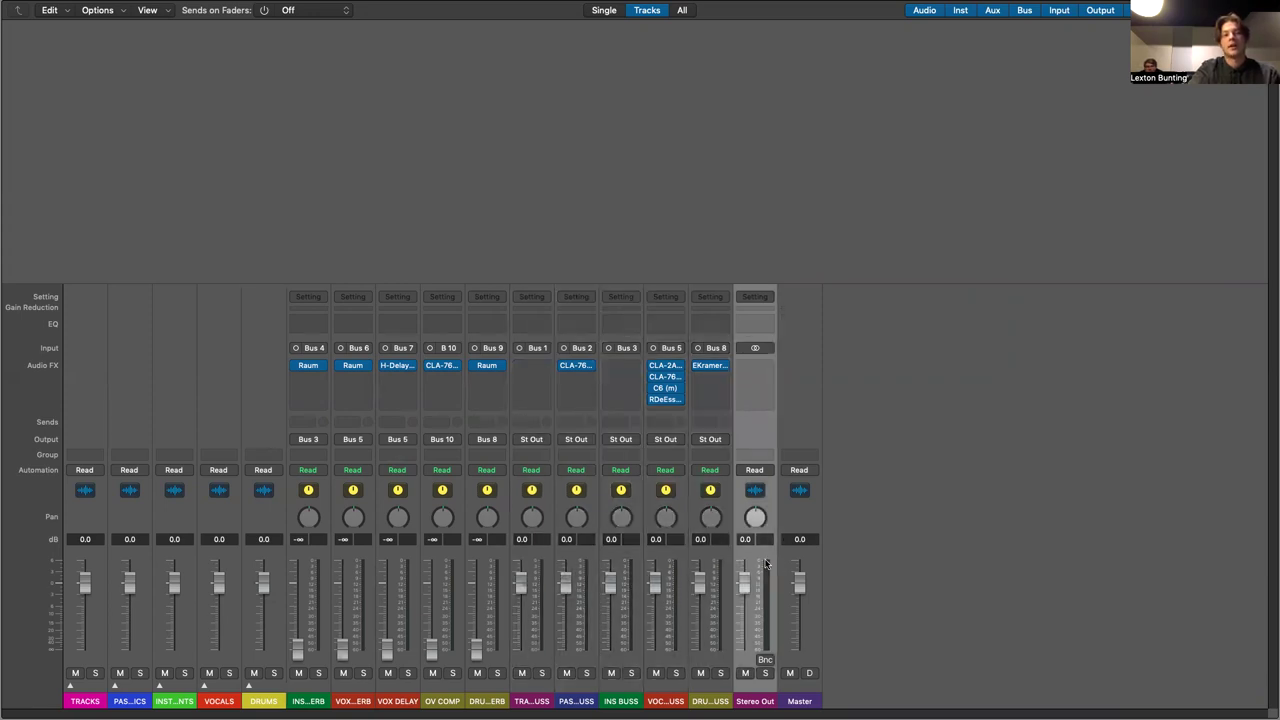
click(618, 562)
drag(610, 586, 610, 598)
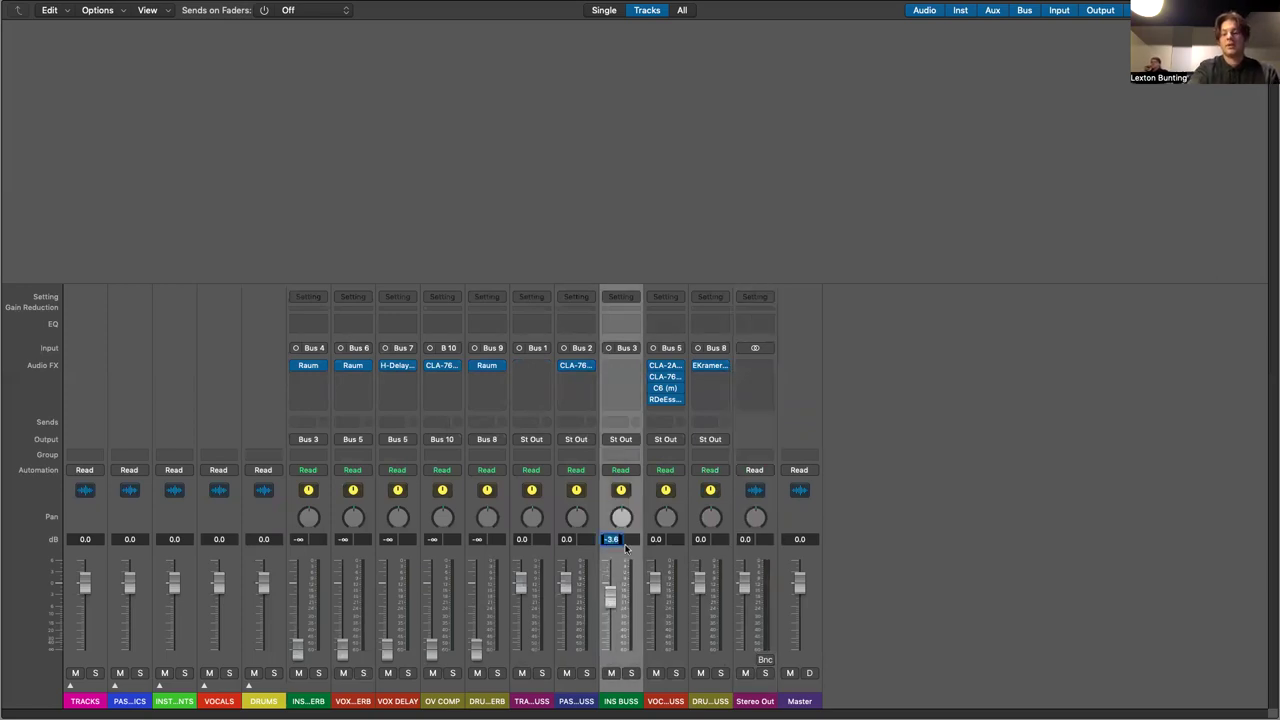
alt+click(610, 598)
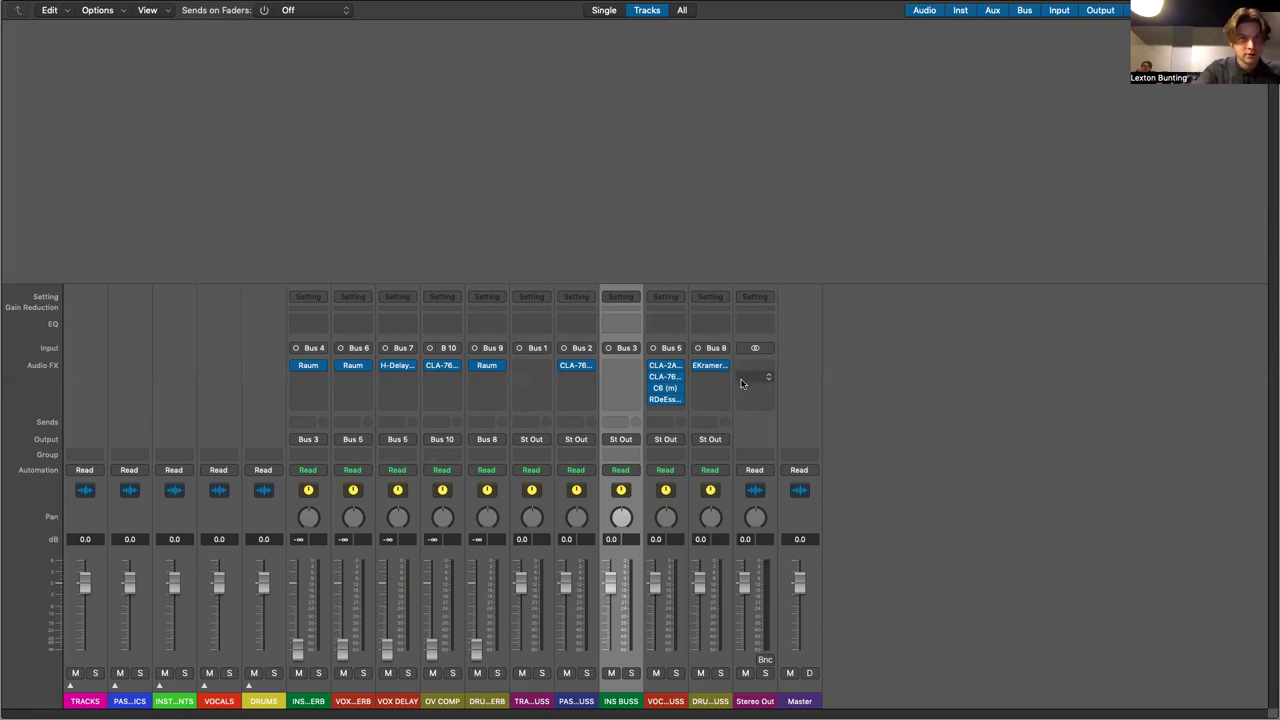
- Load Waves S1 Imager (s) from Audio Units > Waves into Stereo Out's first Audio FX slot
click(746, 378)
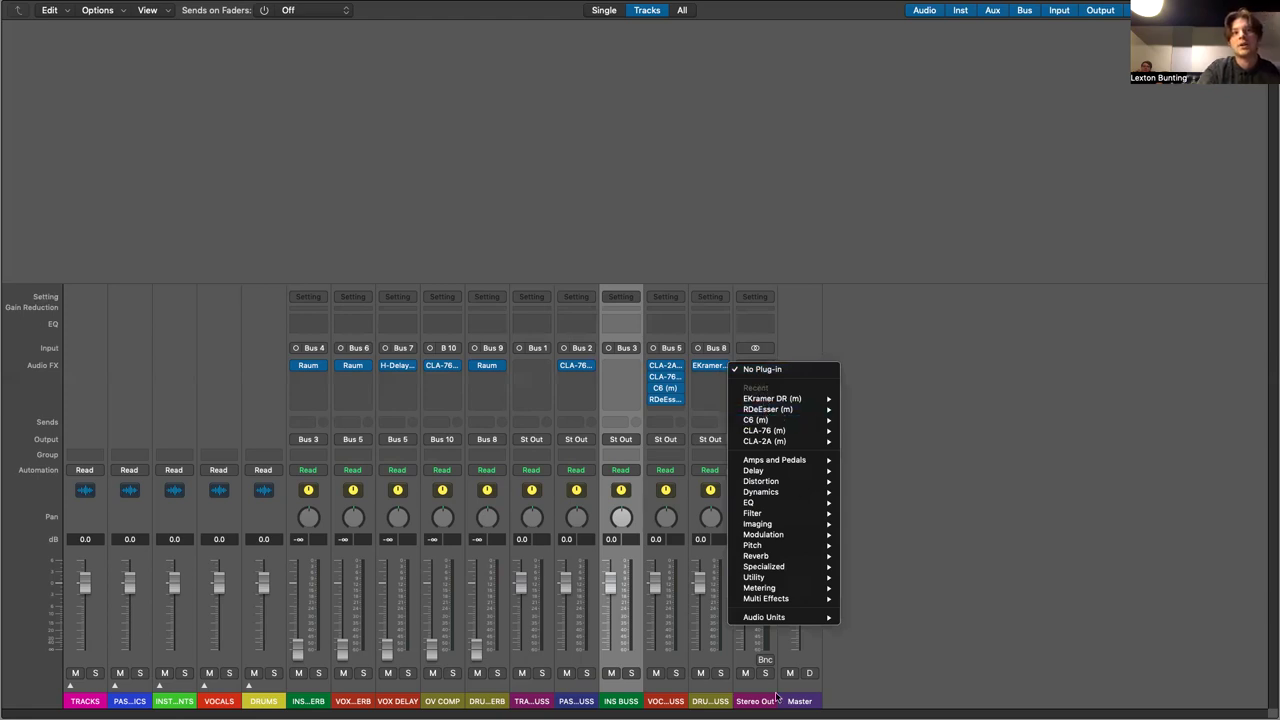
mouse_move(815, 620)
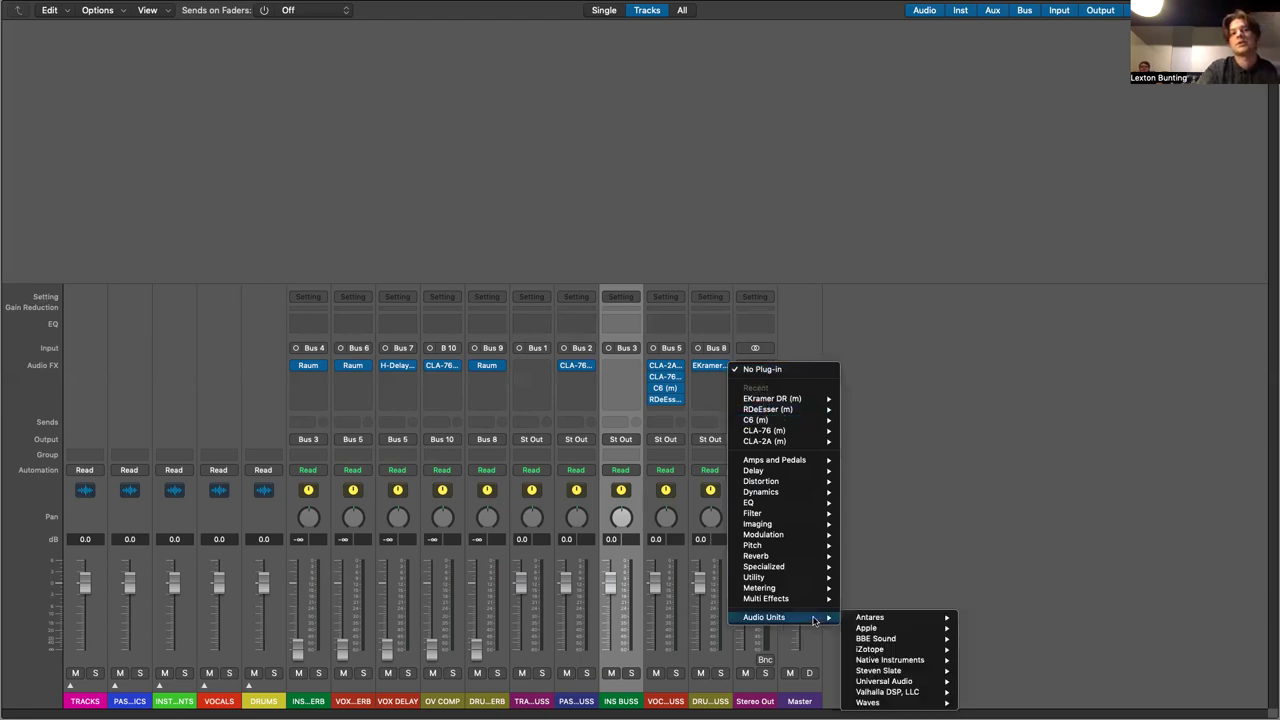
mouse_move(908, 703)
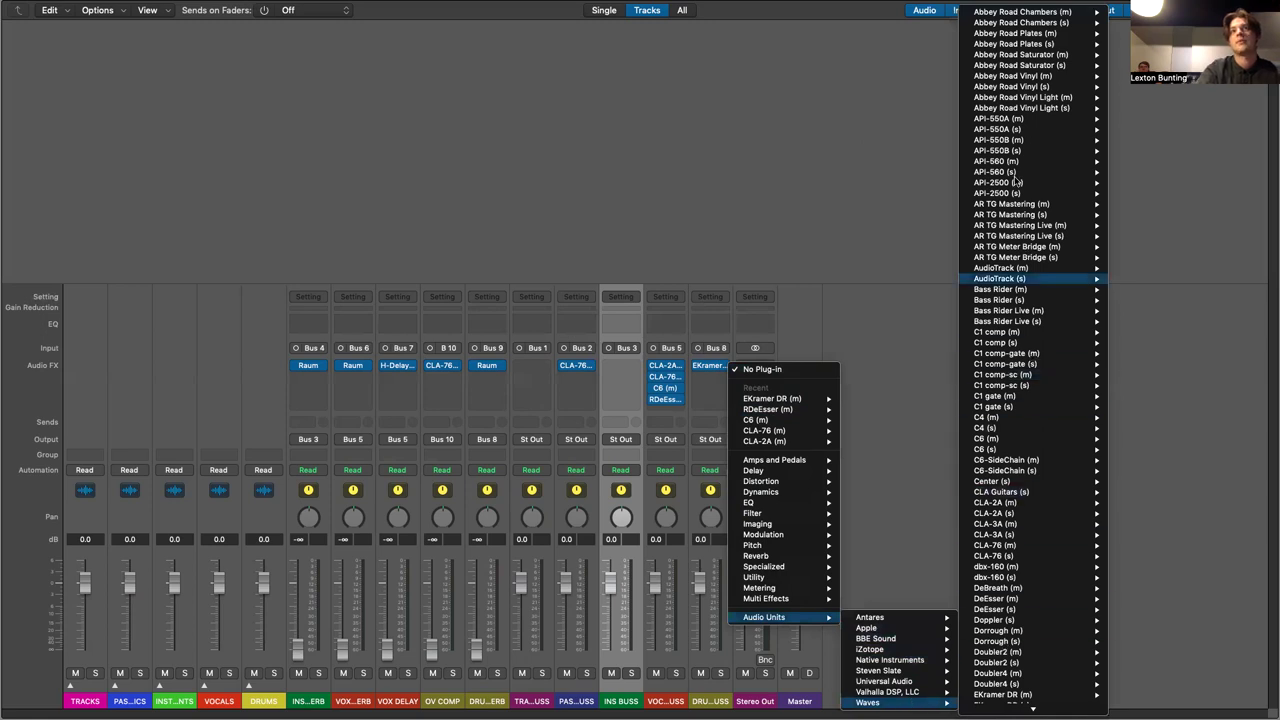
scroll(1035, 440, down, 2)
scroll(1030, 515, down, 10)
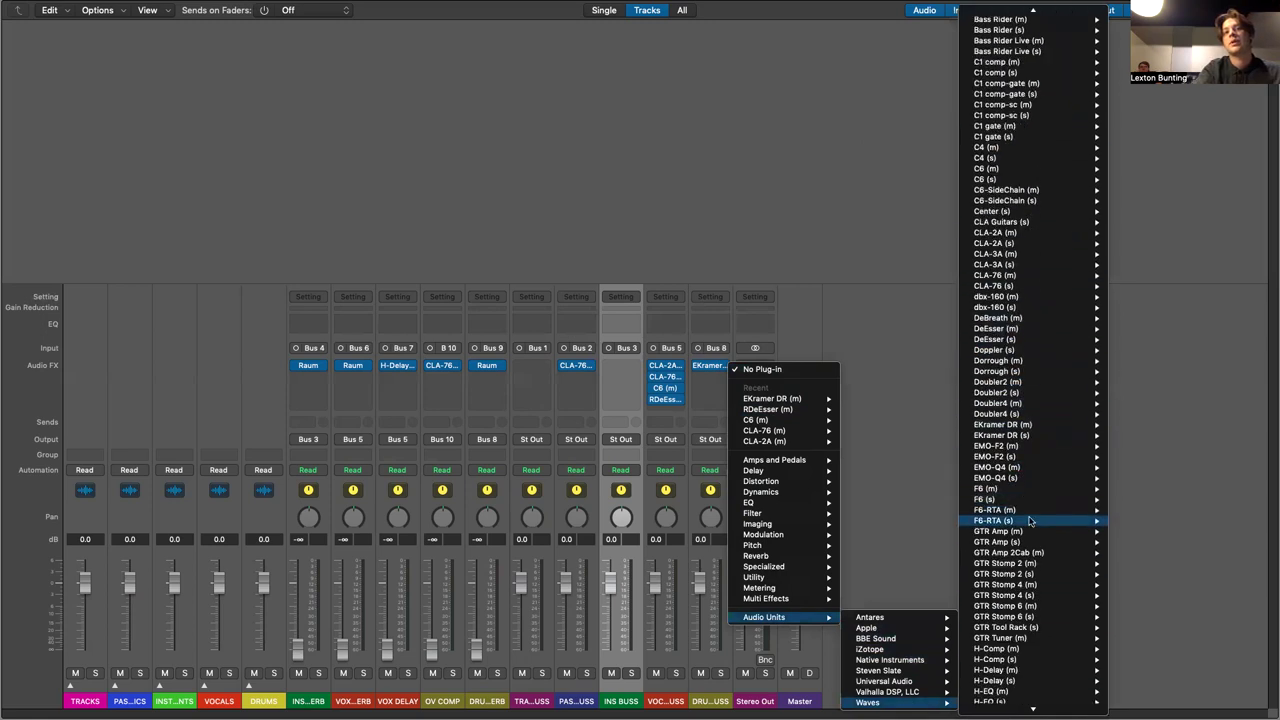
scroll(1030, 517, down, 12)
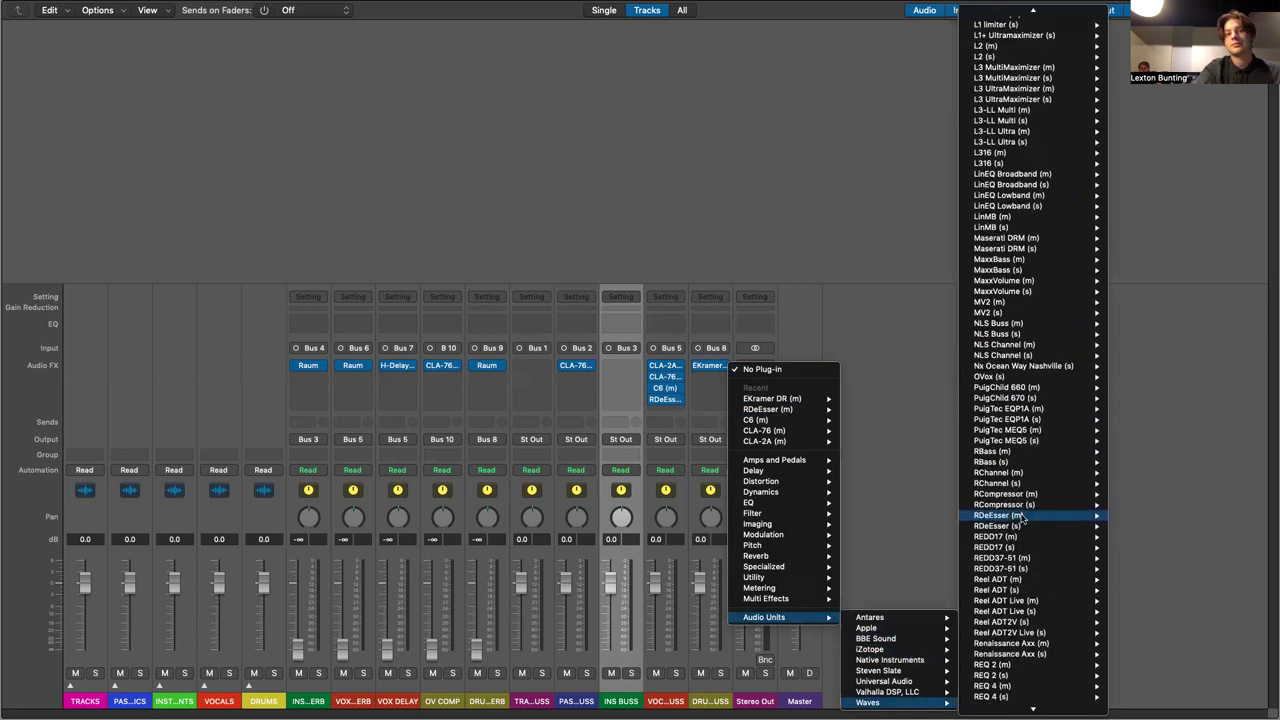
scroll(1030, 602, down, 3)
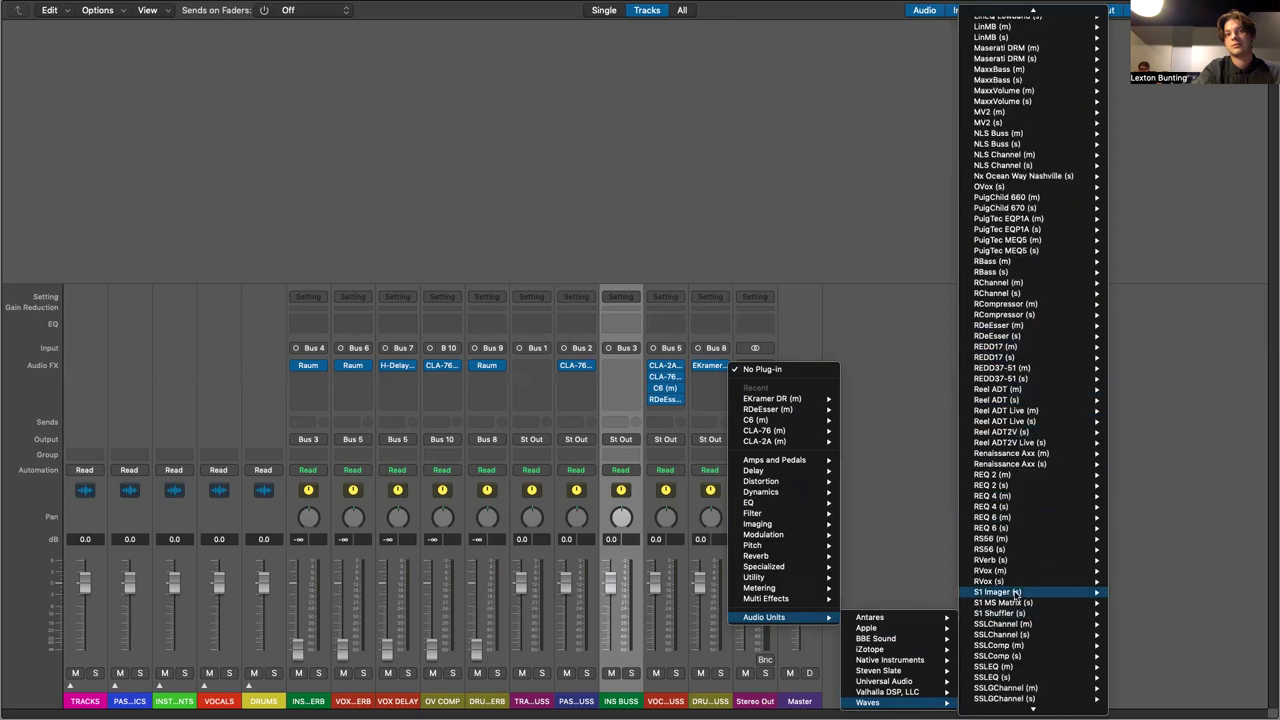
click(1014, 596)
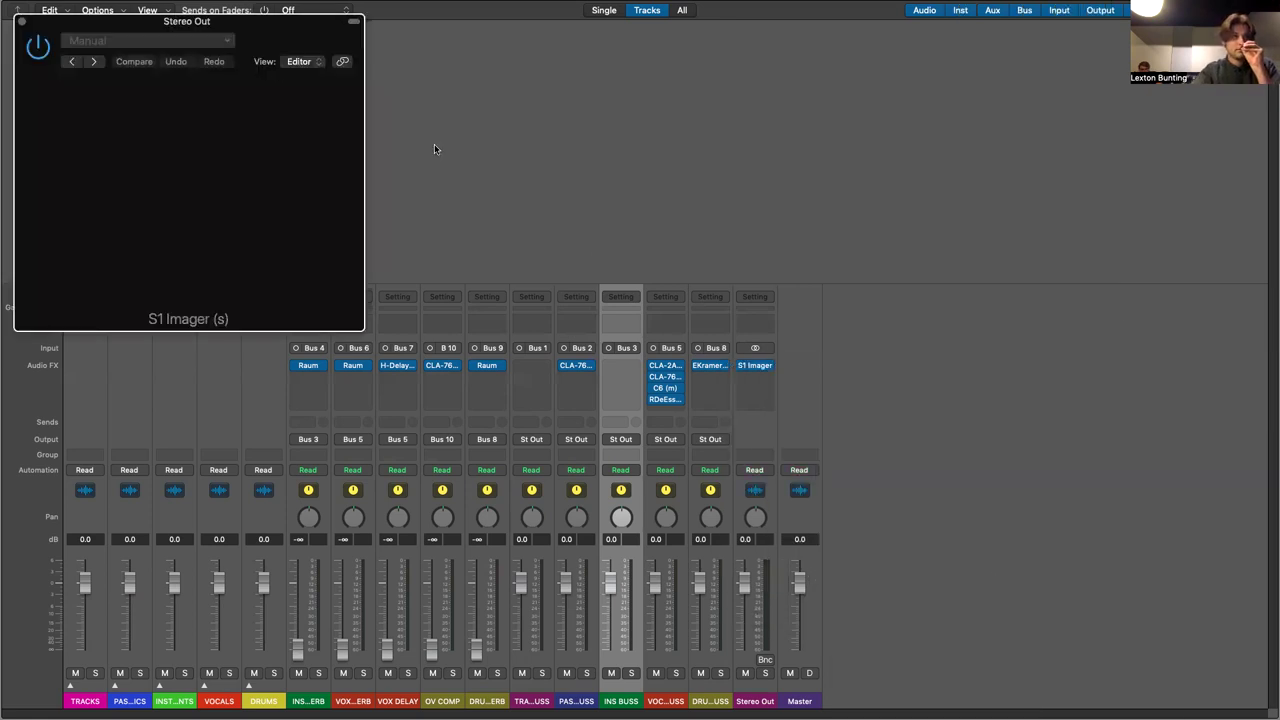
- Move the S1 Imager window right and try the Asymmetry slider, resetting it to 0
drag(259, 40, 867, 98)
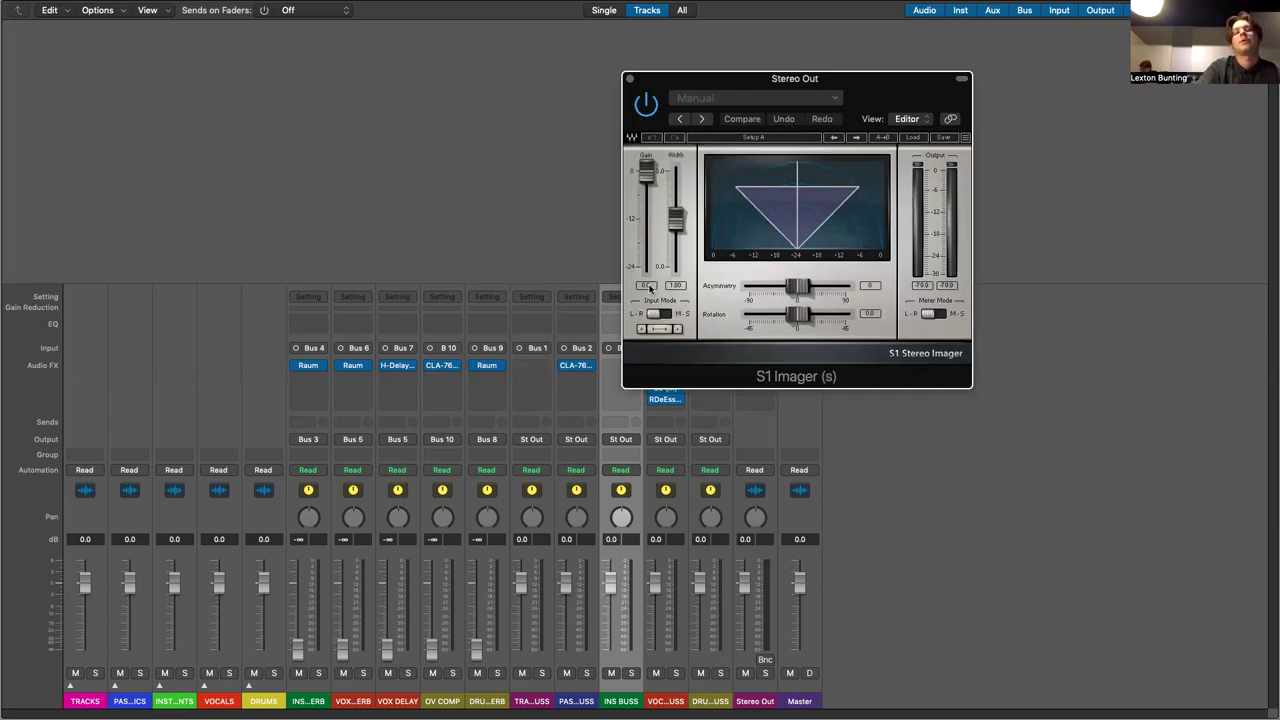
drag(798, 288, 803, 288)
click(866, 286)
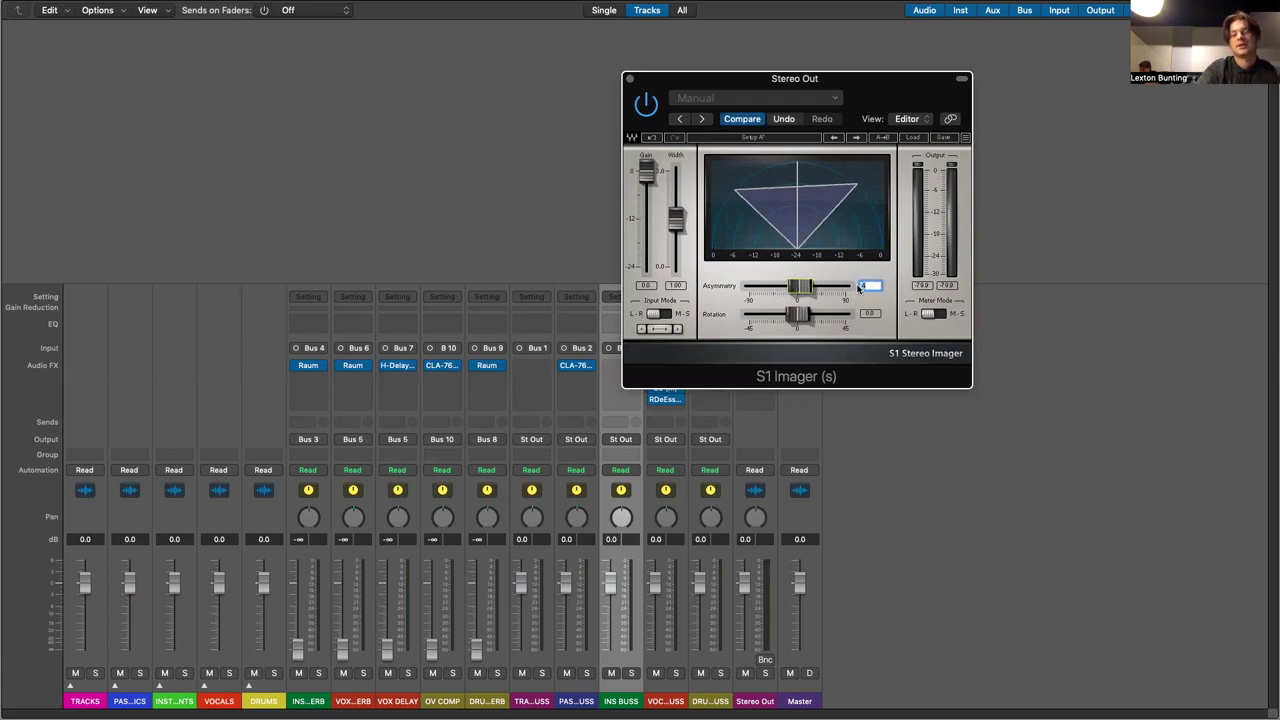
text(0)
key(Return)
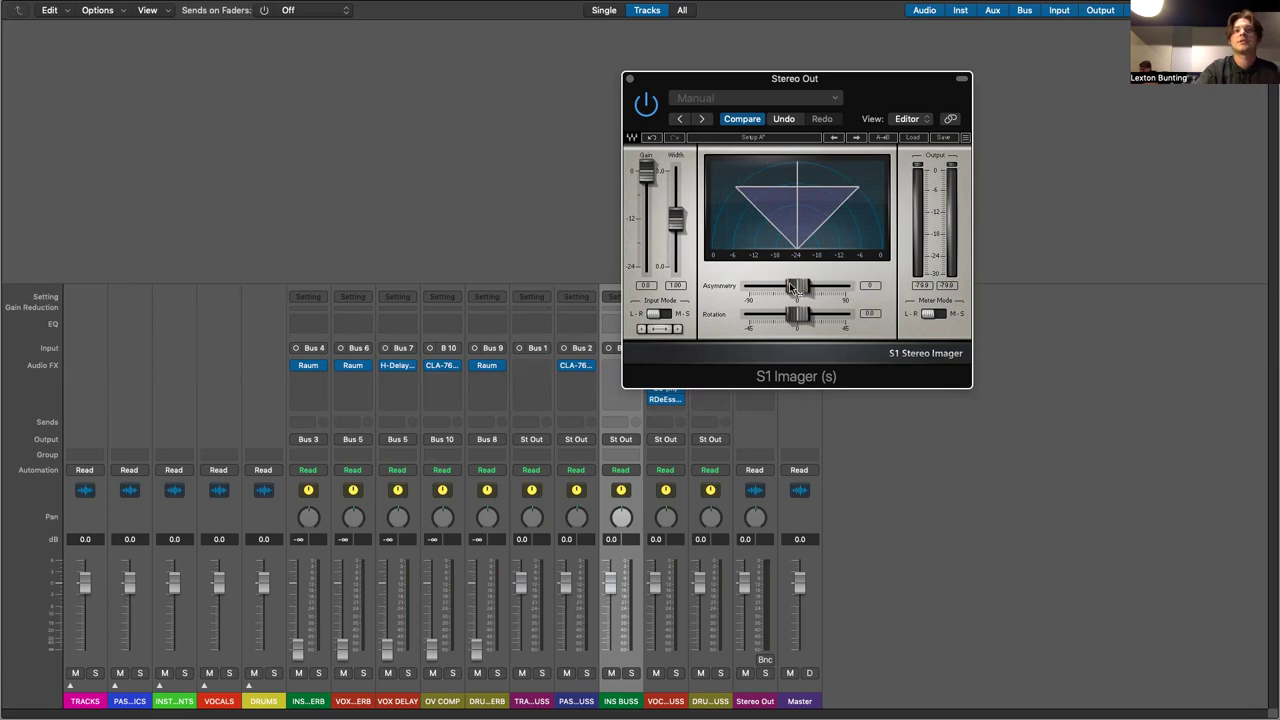
drag(791, 287, 819, 287)
click(870, 286)
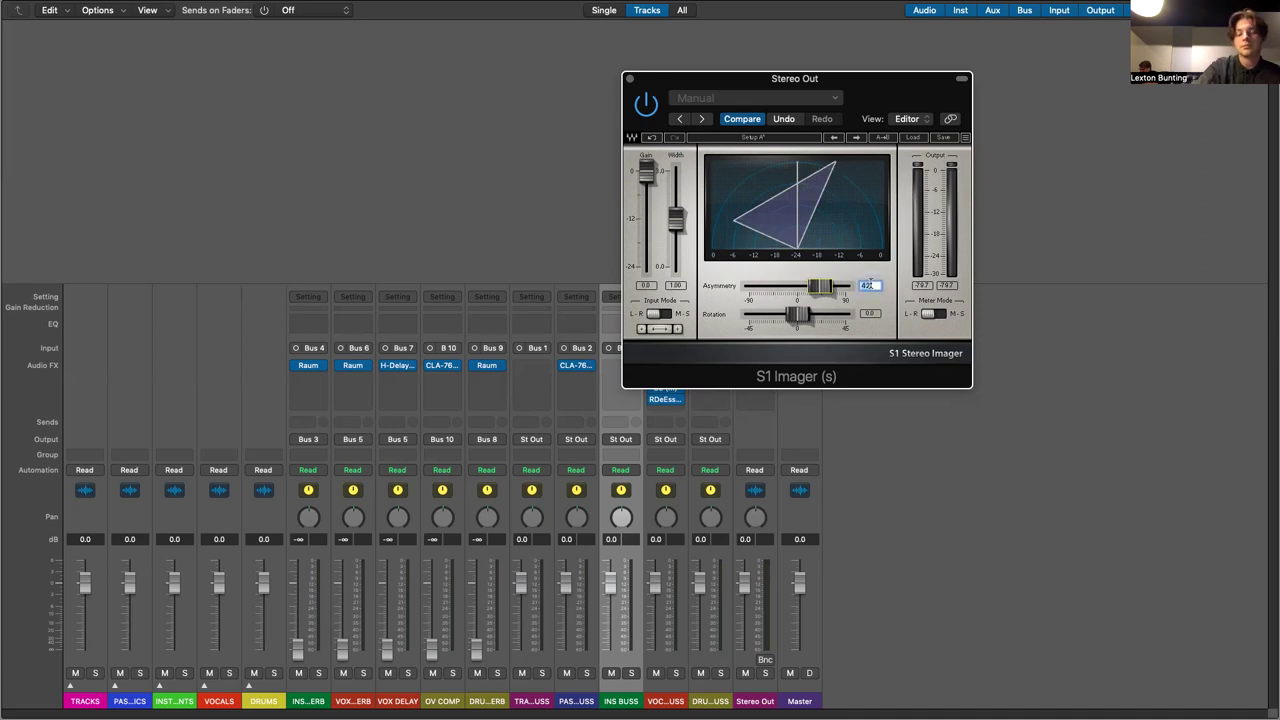
text(0)
key(Return)
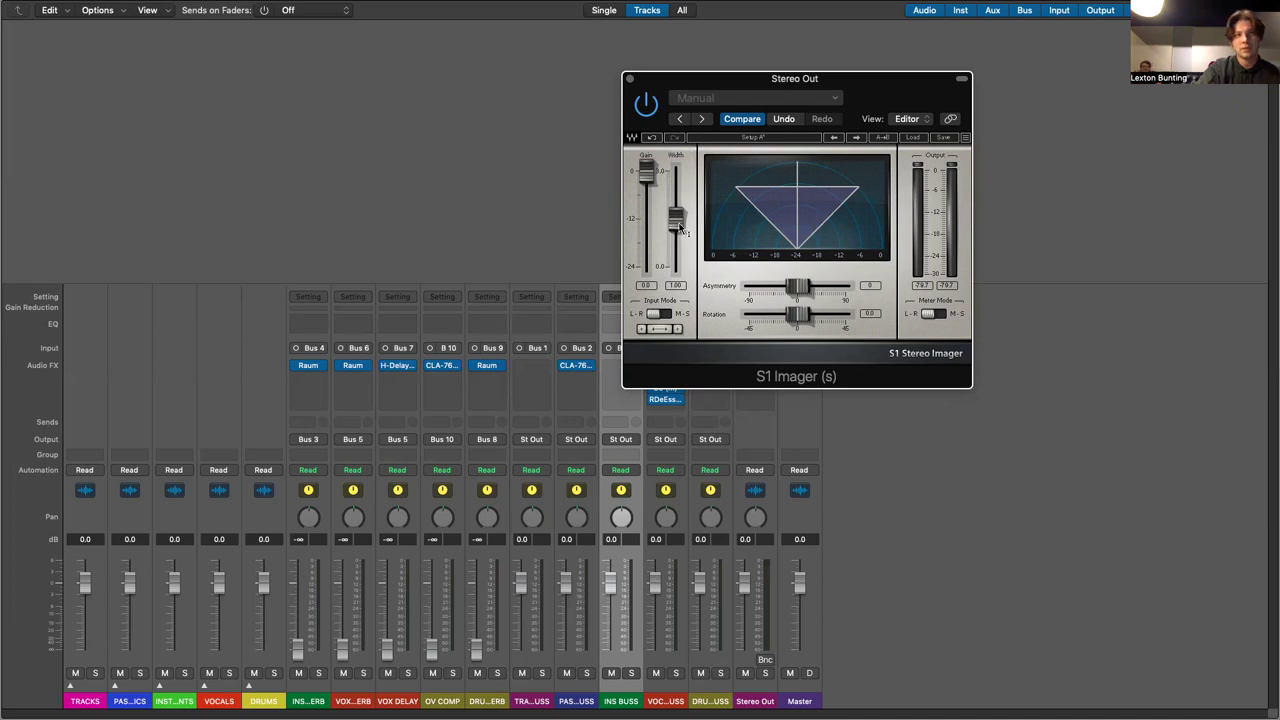
- Set the S1 Imager width to 1.16 and close its window
mouse_move(676, 218)
mouse_down()
mouse_move(676, 180)
mouse_move(676, 230)
mouse_move(676, 213)
mouse_up()
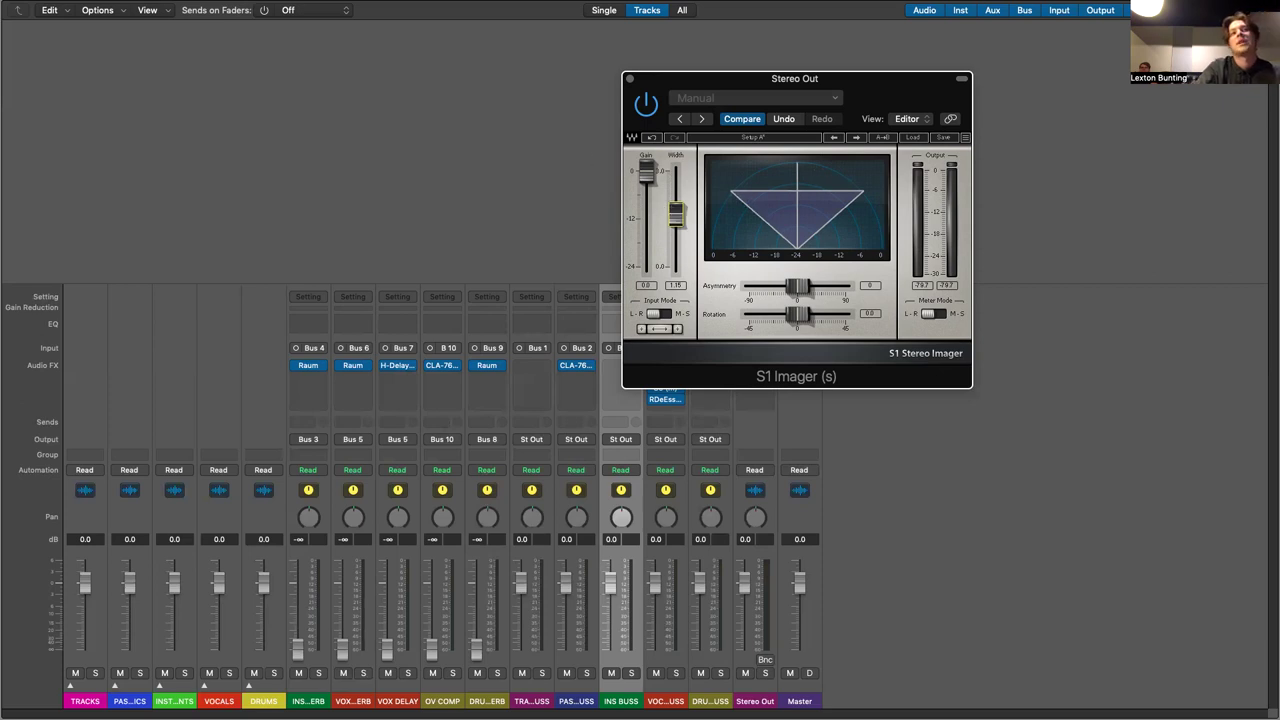
drag(668, 210, 684, 218)
click(629, 80)
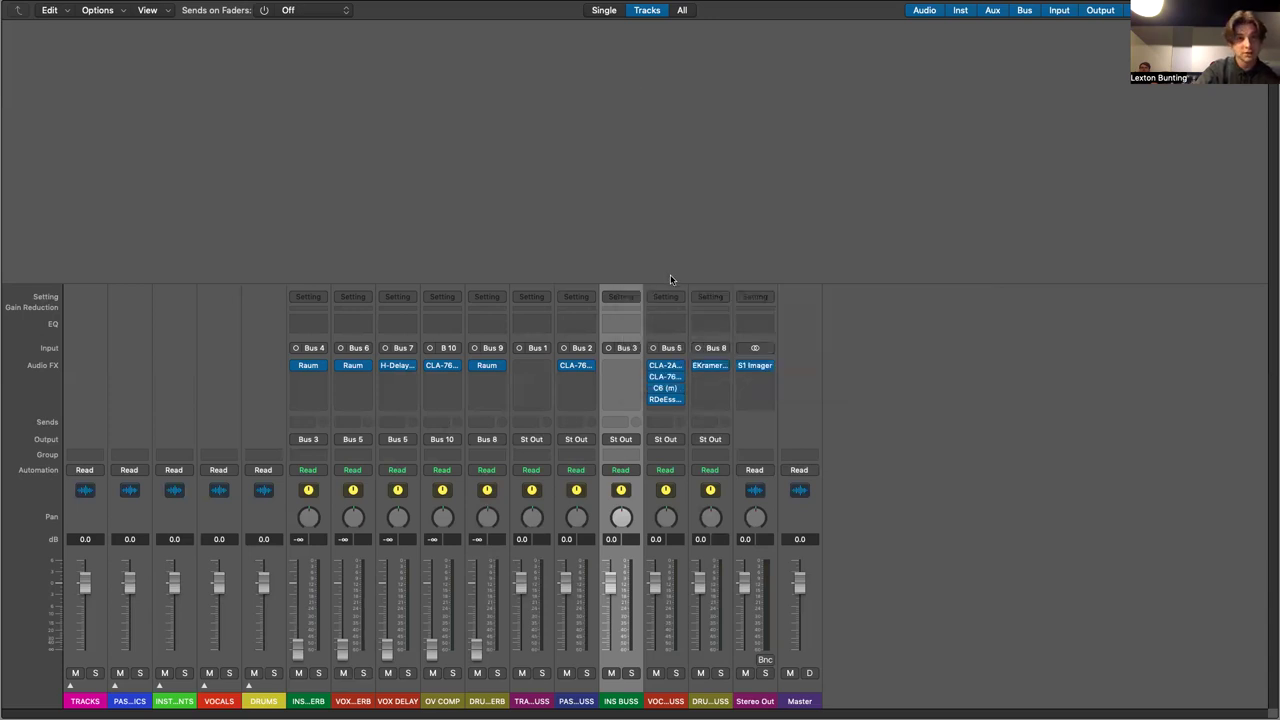
- Browse the Audio Units > Waves plug-in list for the Stereo Out slot below S1 Imager
click(758, 377)
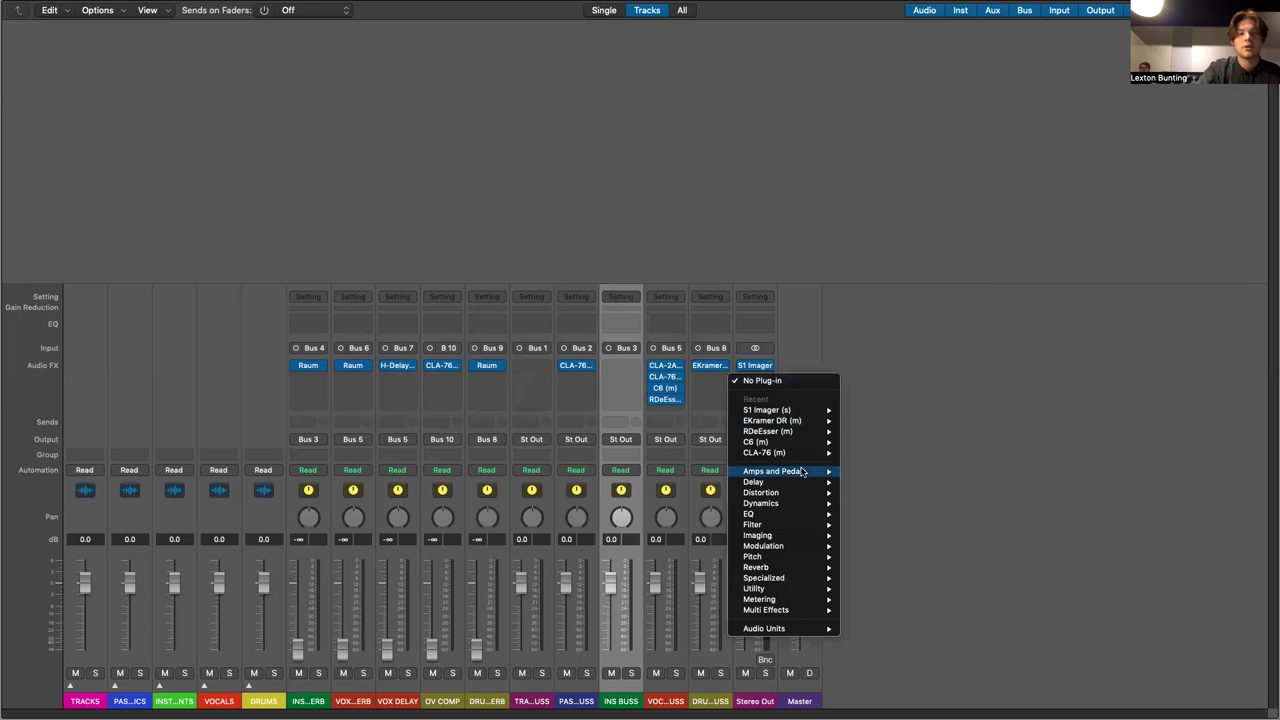
mouse_move(815, 628)
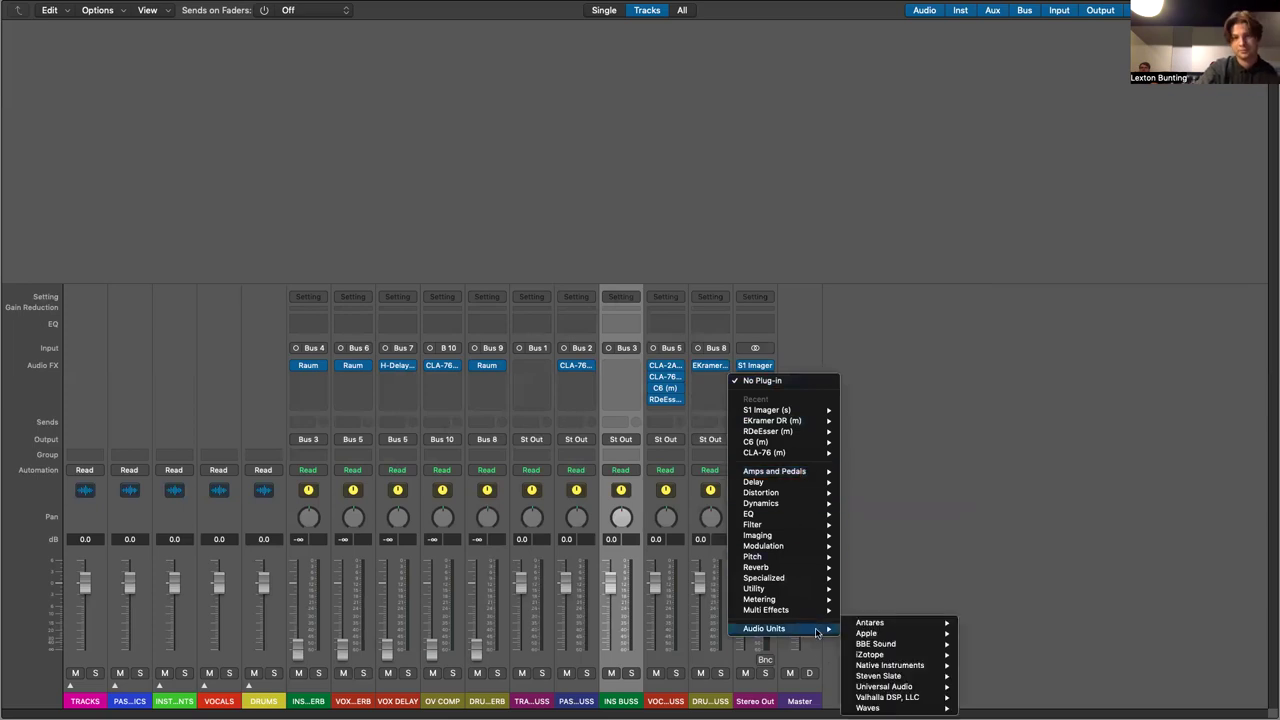
mouse_move(880, 708)
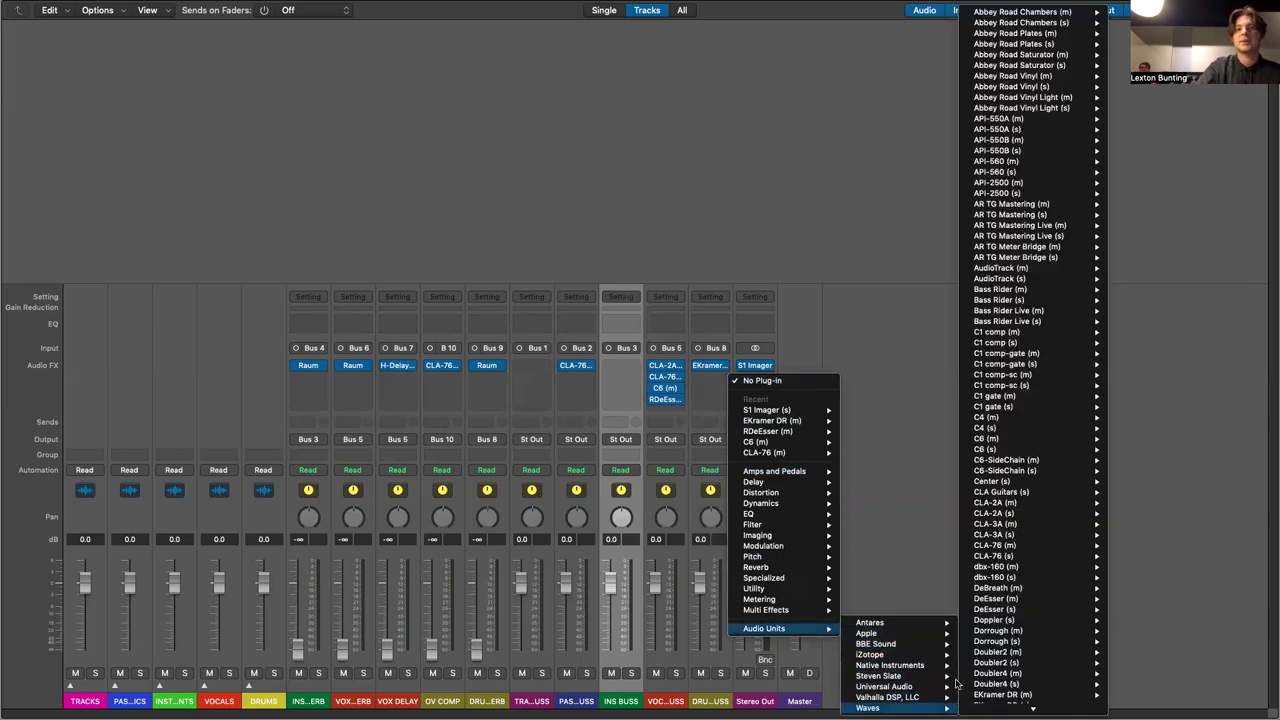
mouse_move(1015, 238)
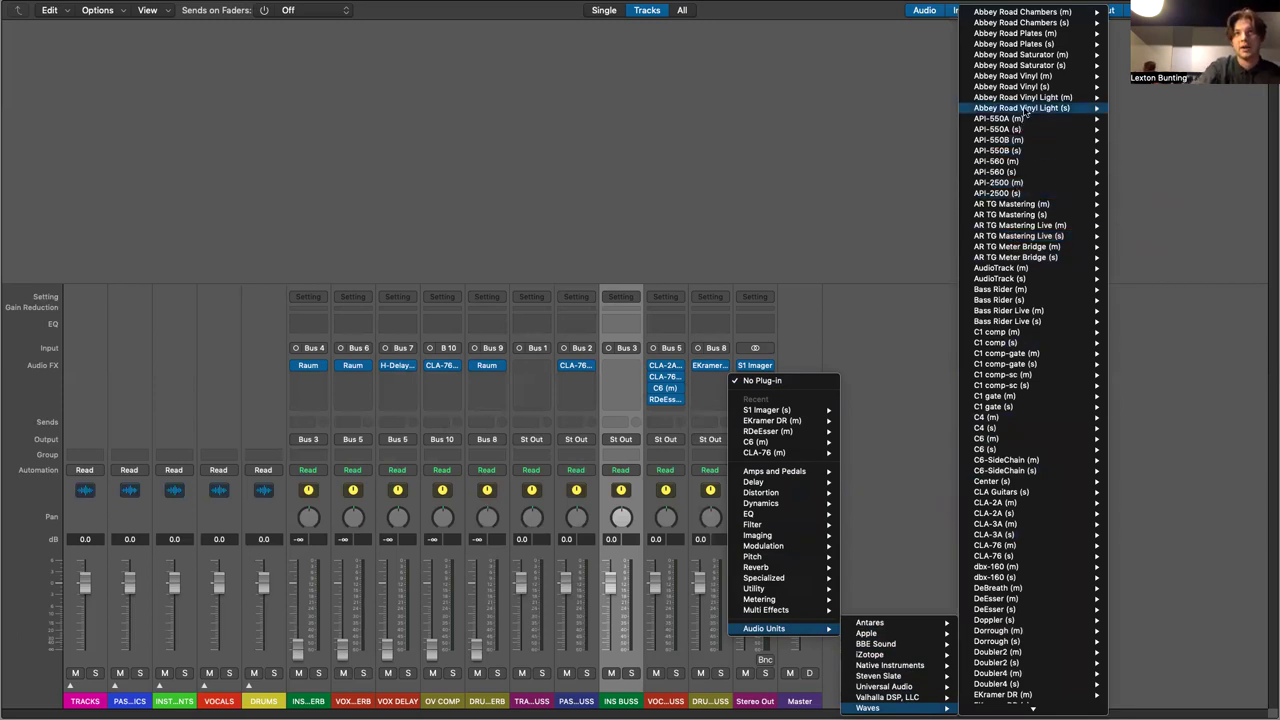
scroll(1037, 170, down, 1)
mouse_move(1037, 172)
scroll(1037, 172, down, 10)
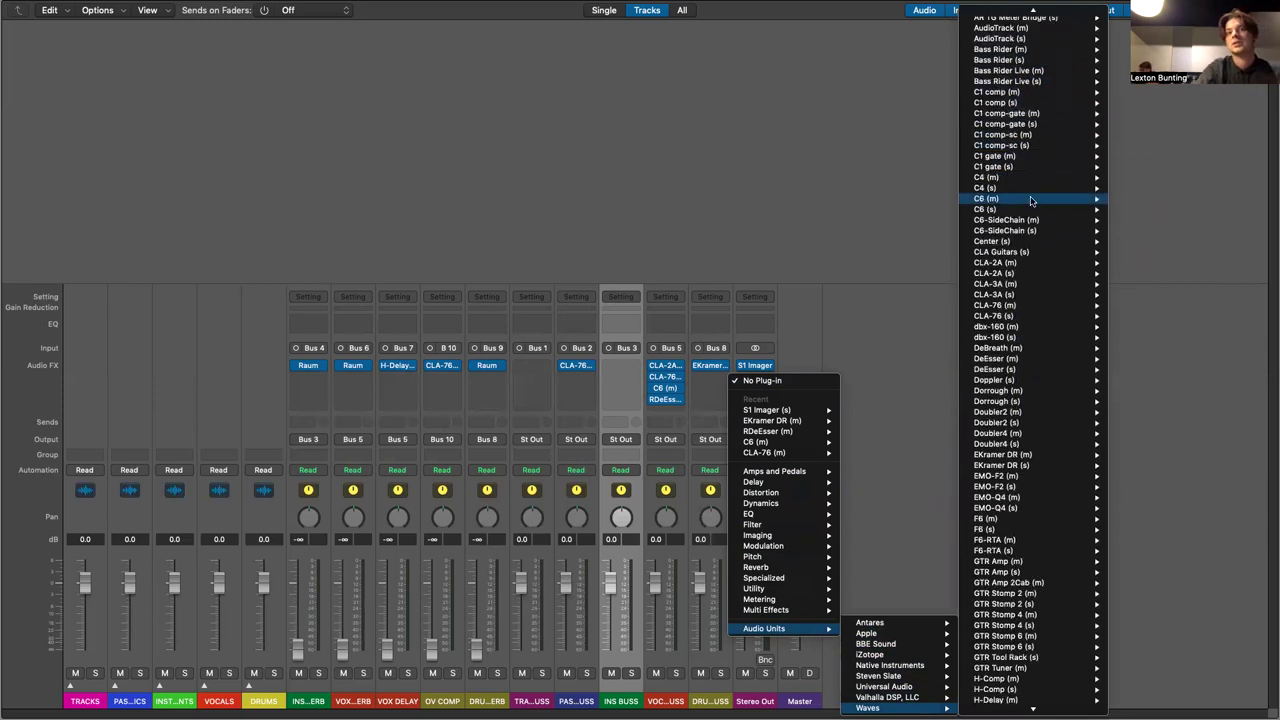
scroll(1034, 339, down, 10)
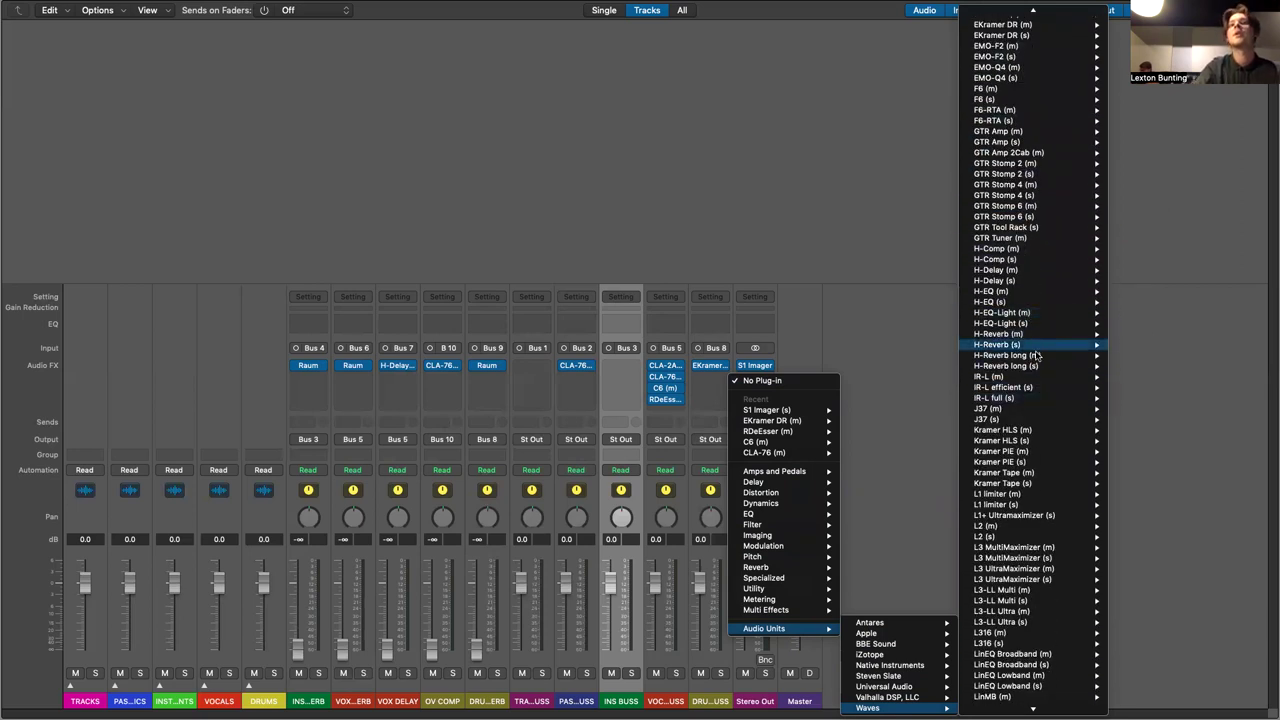
mouse_move(1033, 344)
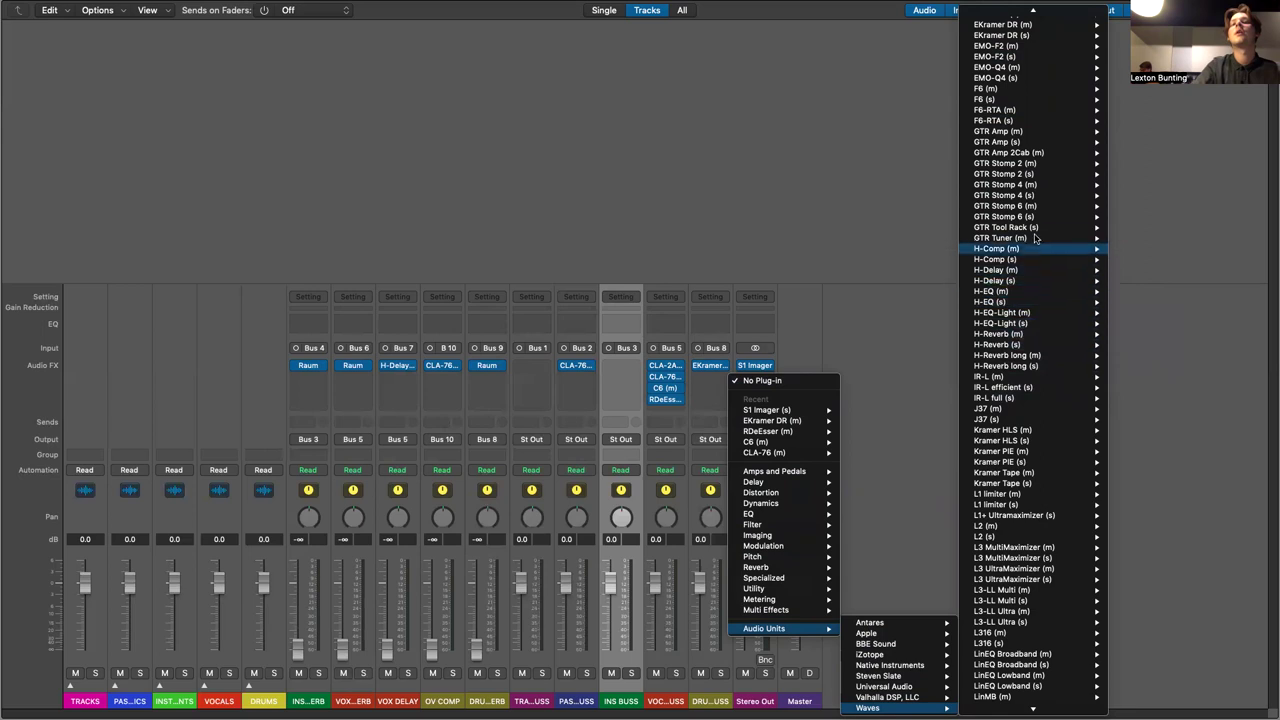
scroll(1055, 413, down, 1)
scroll(1055, 413, down, 5)
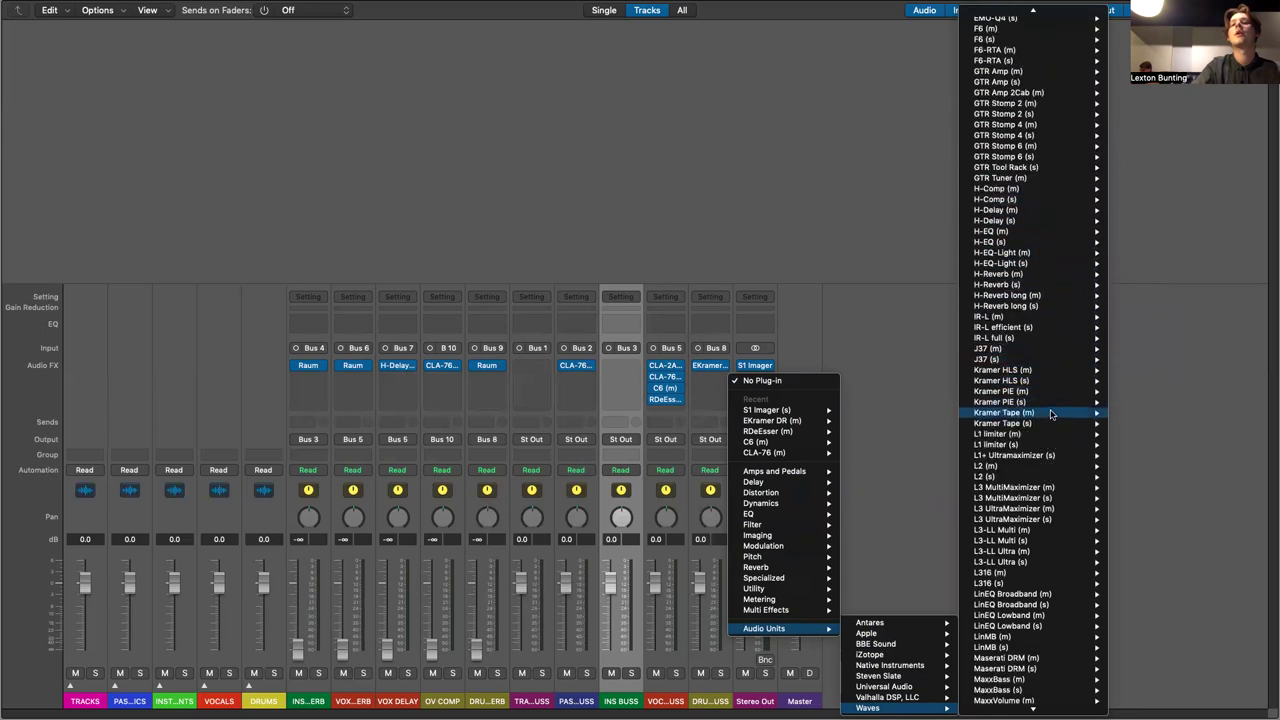
scroll(1050, 415, down, 1)
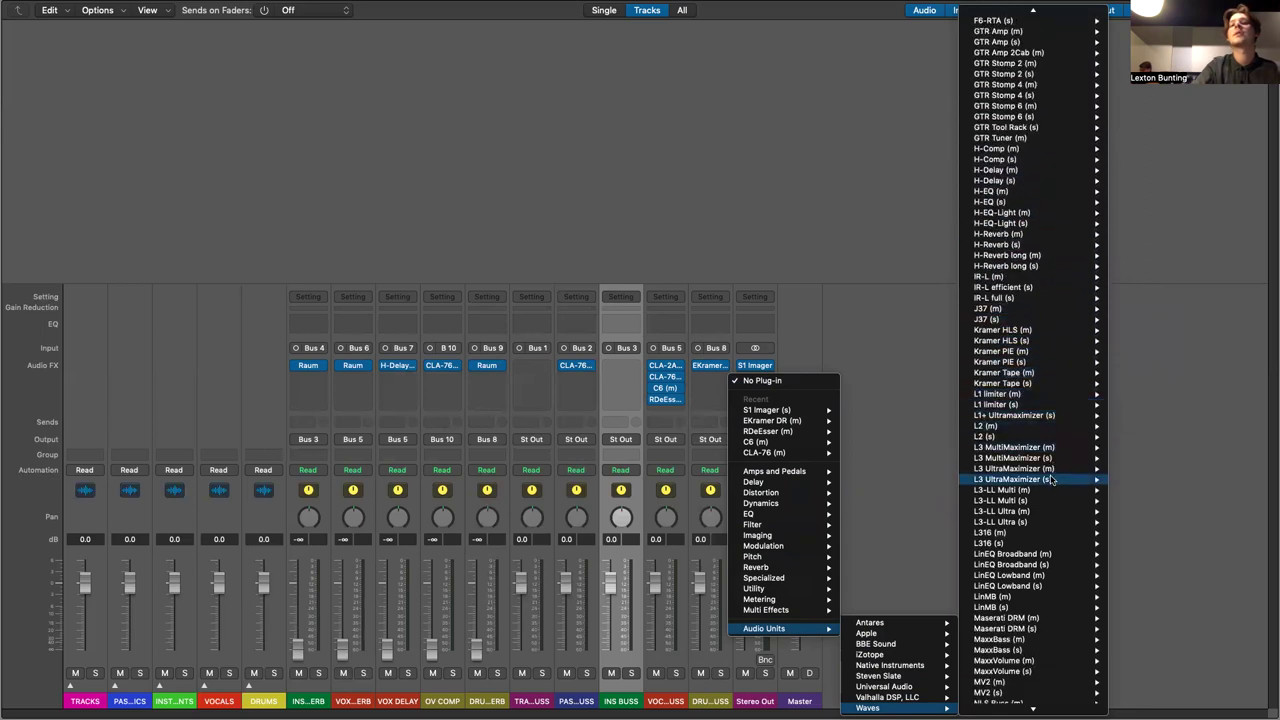
scroll(1050, 480, down, 2)
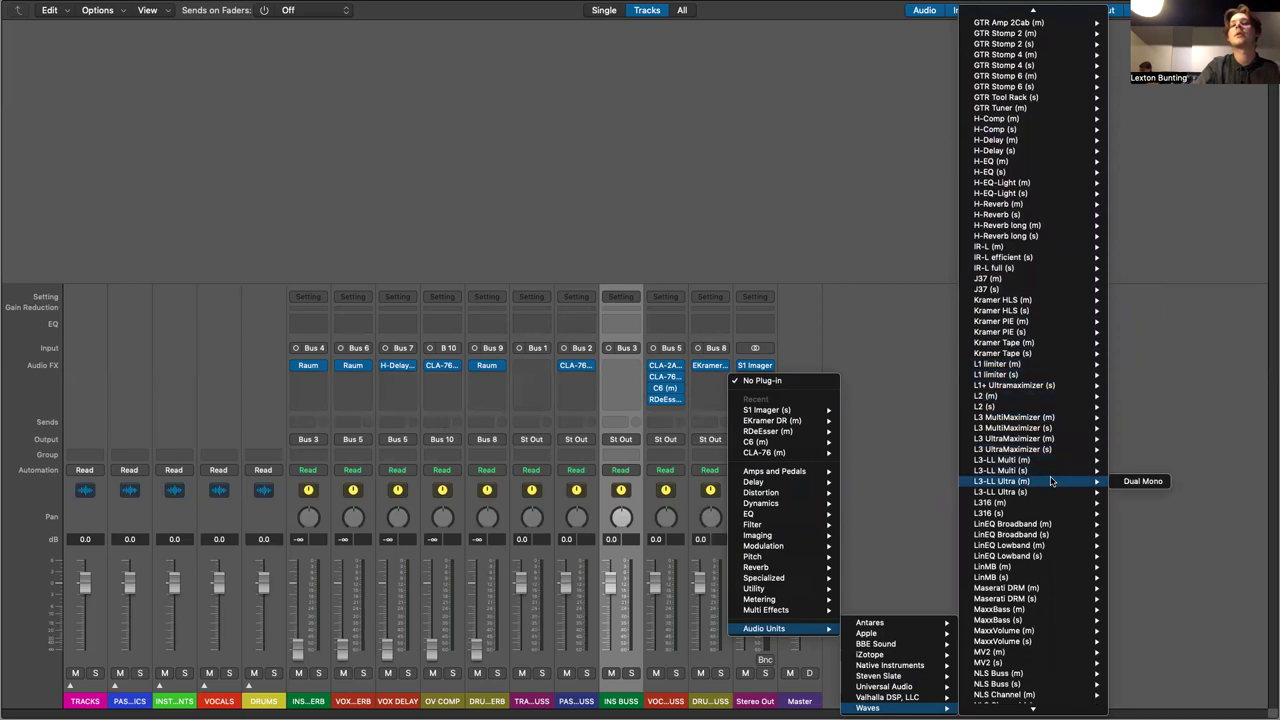
scroll(1040, 510, down, 6)
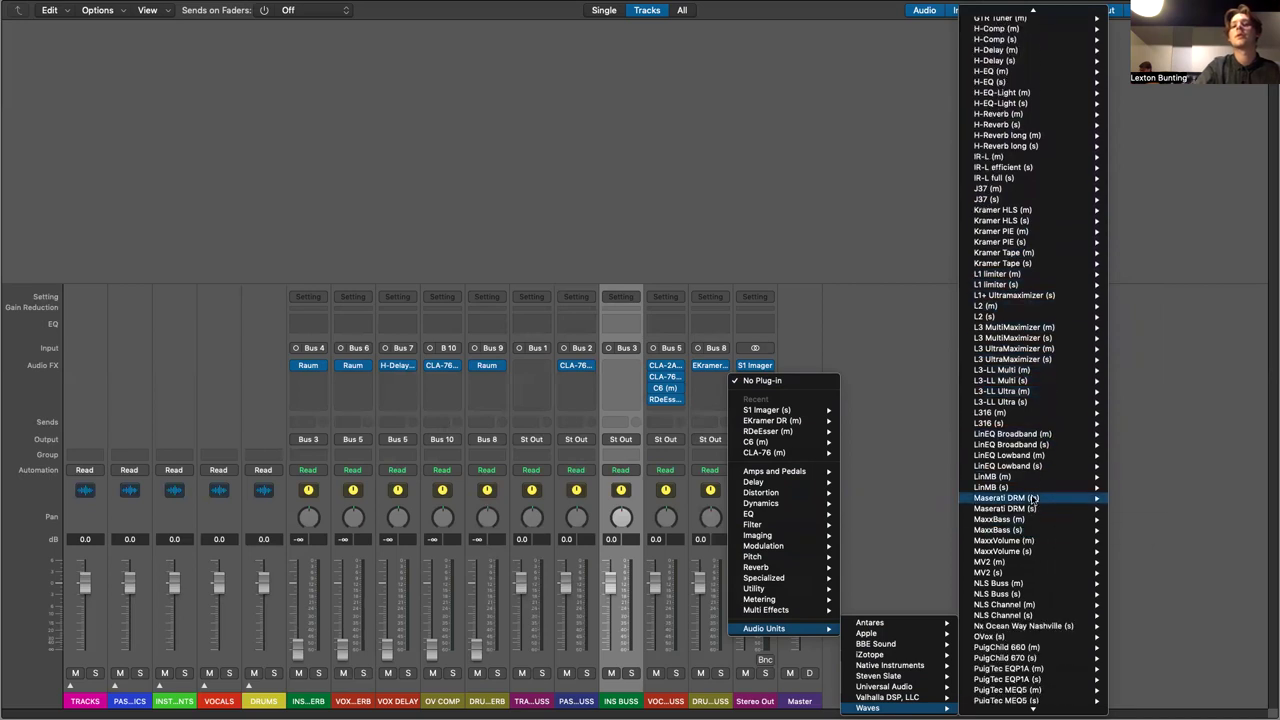
mouse_move(1033, 508)
scroll(1035, 505, up, 20)
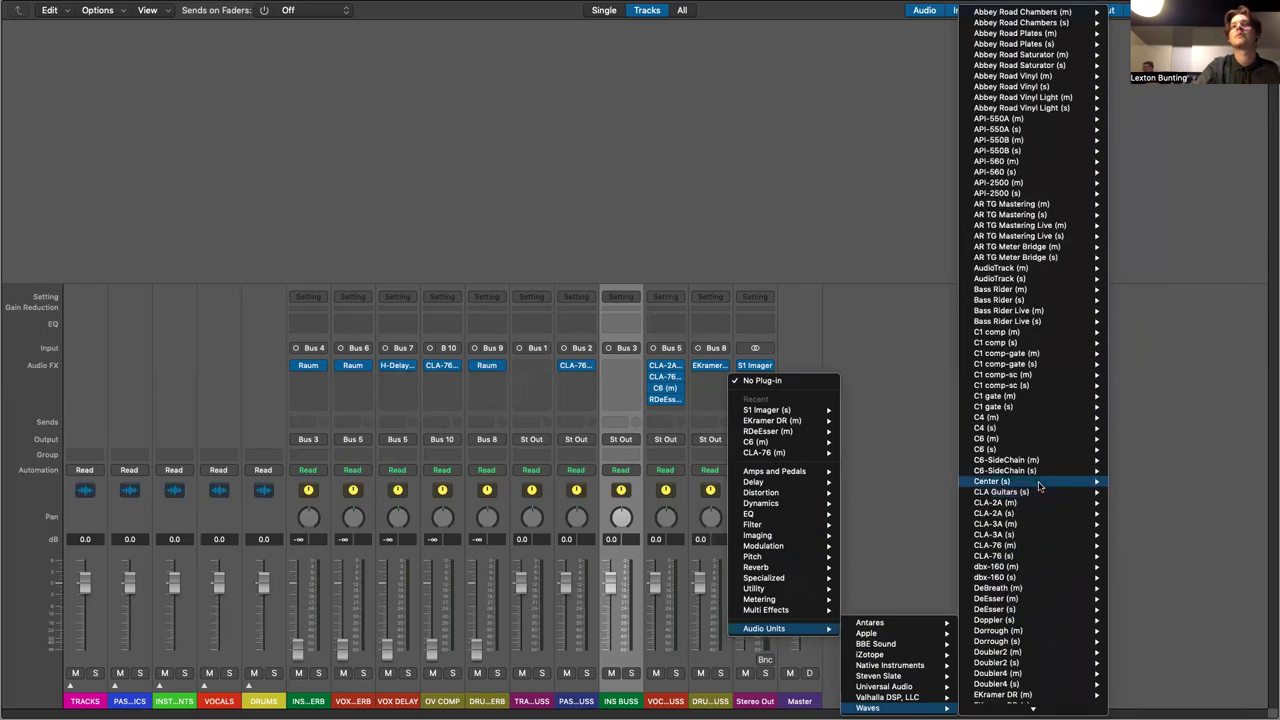
scroll(1045, 468, down, 1)
scroll(1045, 468, down, 10)
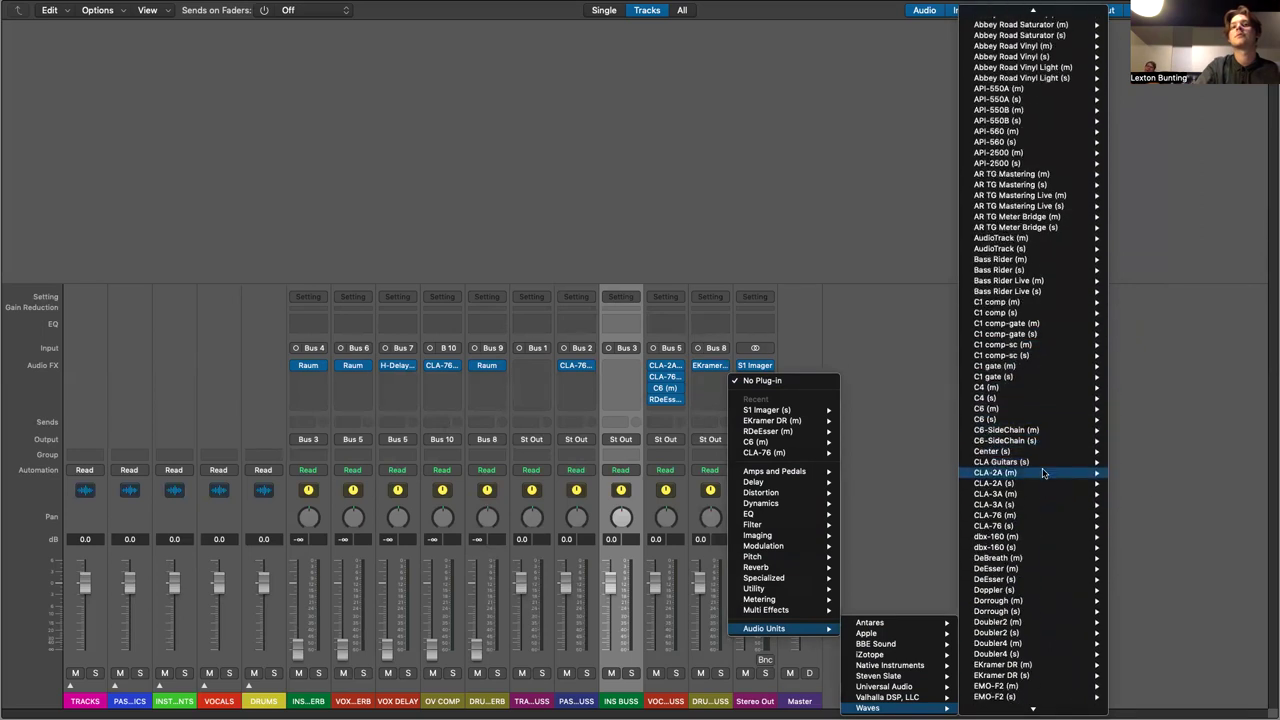
scroll(1043, 474, down, 5)
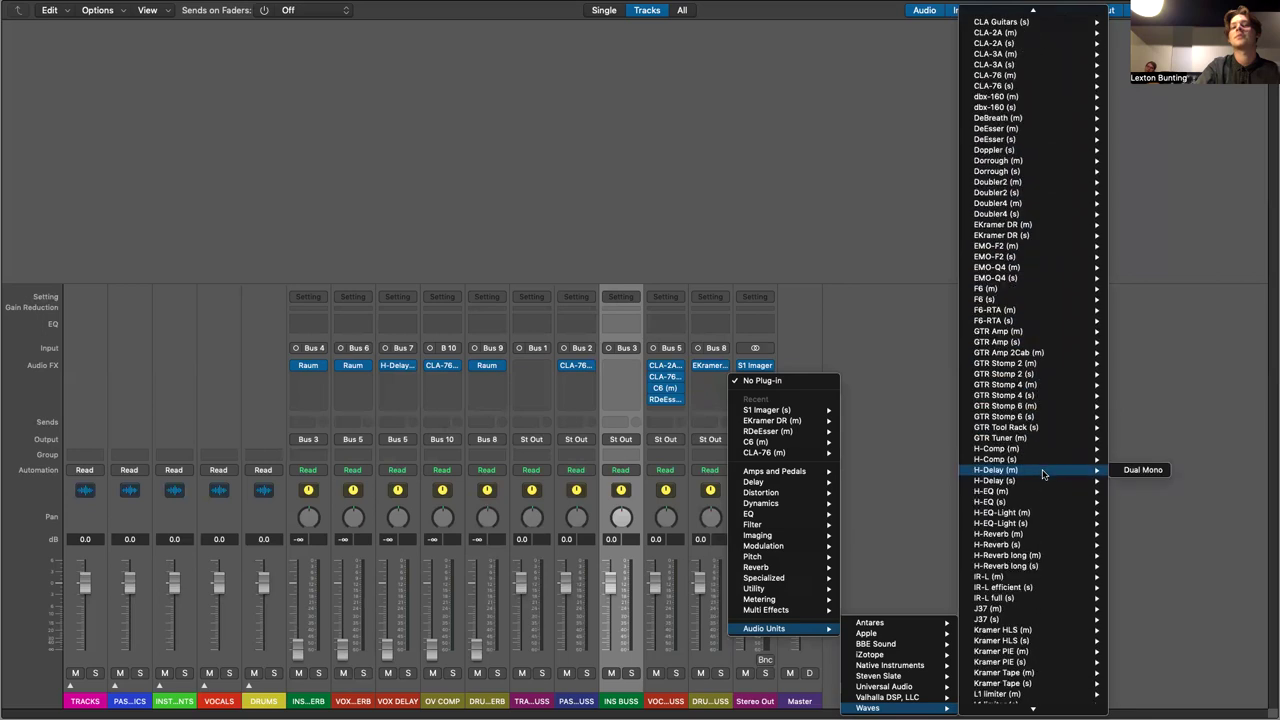
scroll(1043, 474, down, 7)
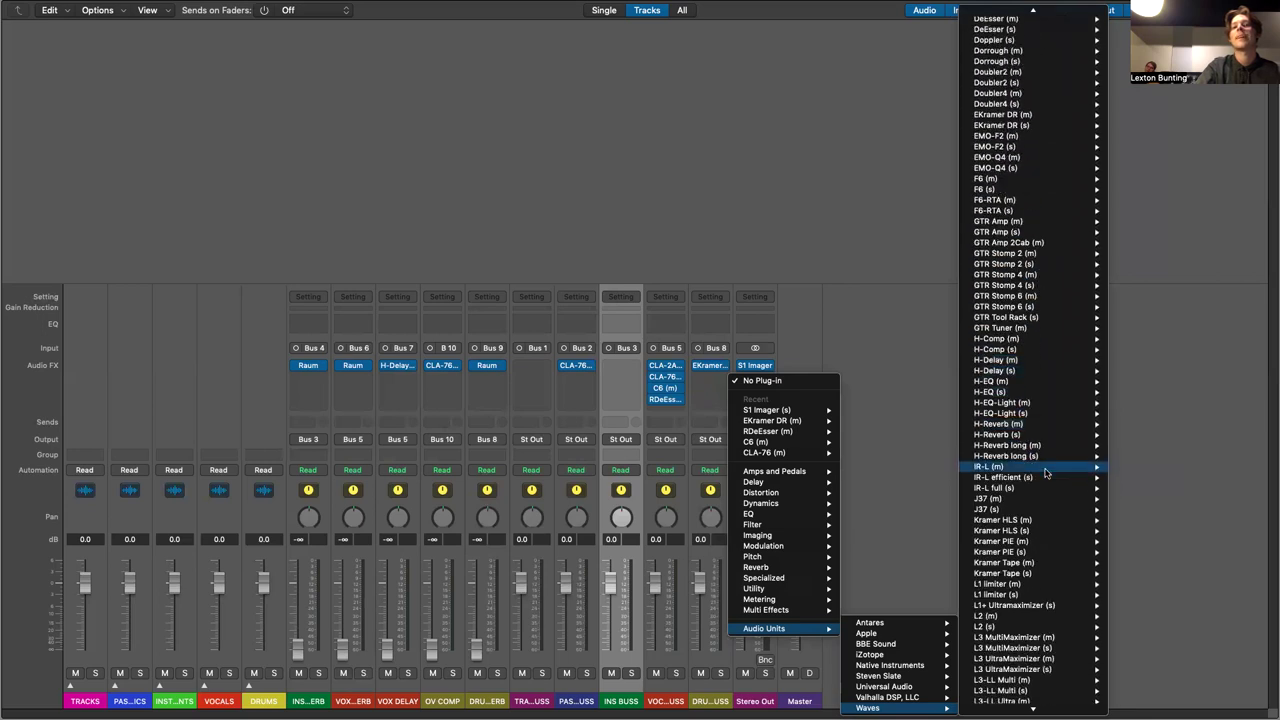
scroll(1043, 473, down, 3)
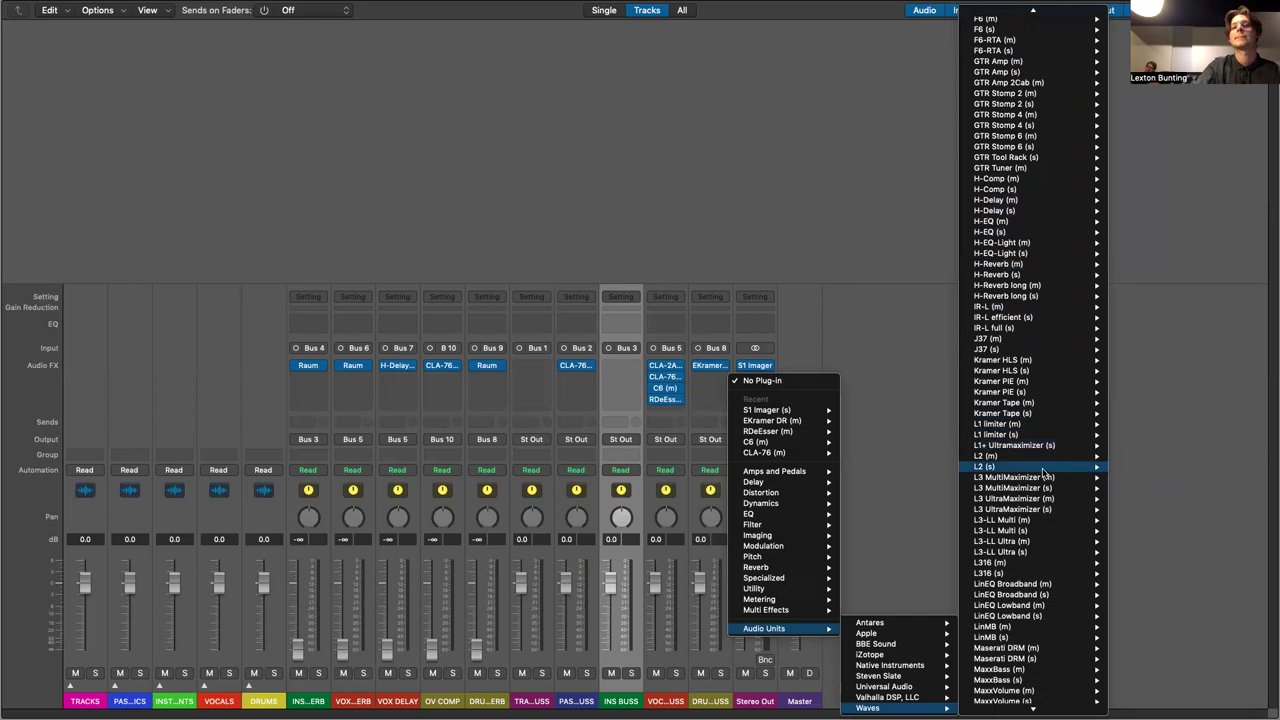
scroll(1043, 474, down, 1)
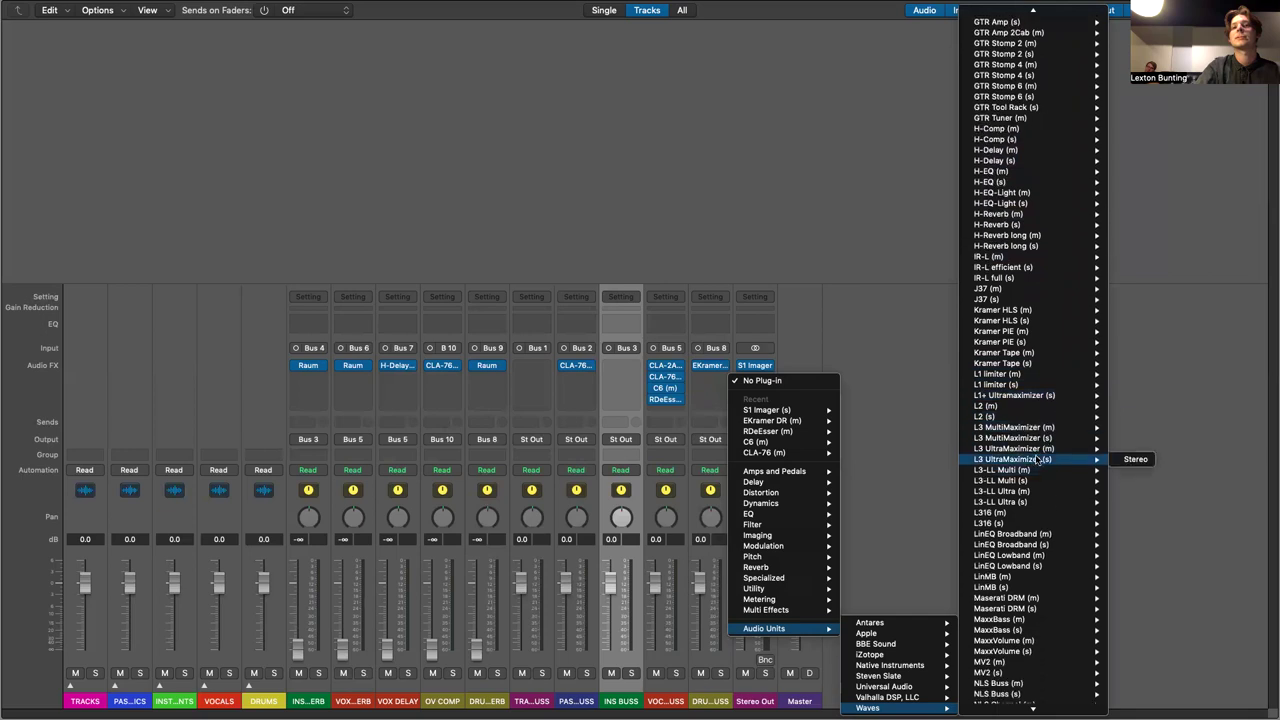
mouse_move(1024, 430)
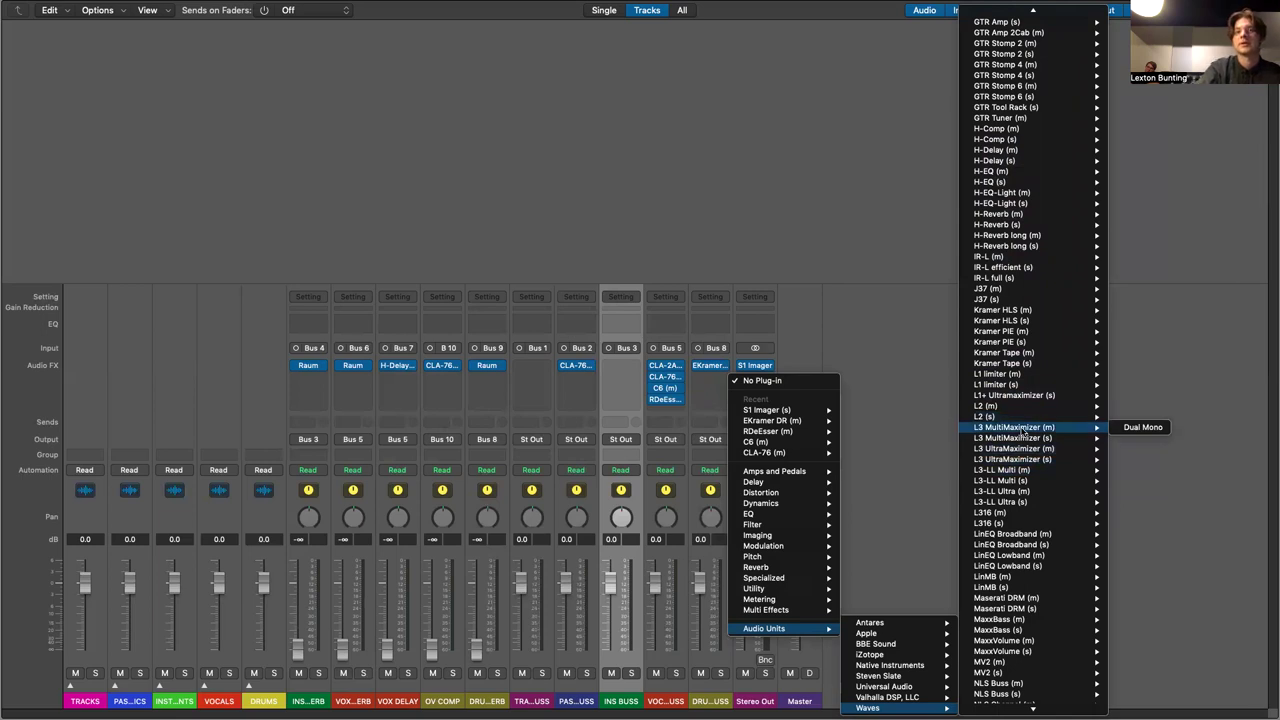
- Insert Waves L3 MultiMaximizer (m) after S1 Imager and close its window
click(1024, 432)
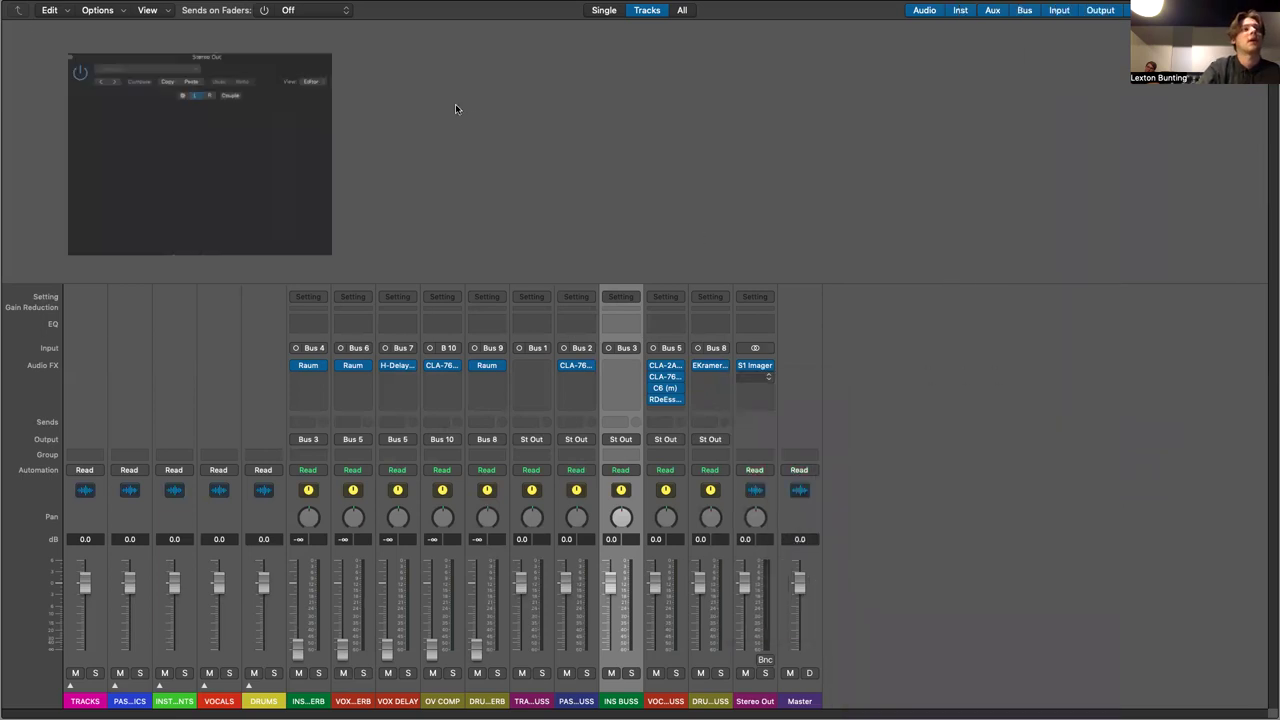
drag(349, 29, 752, 98)
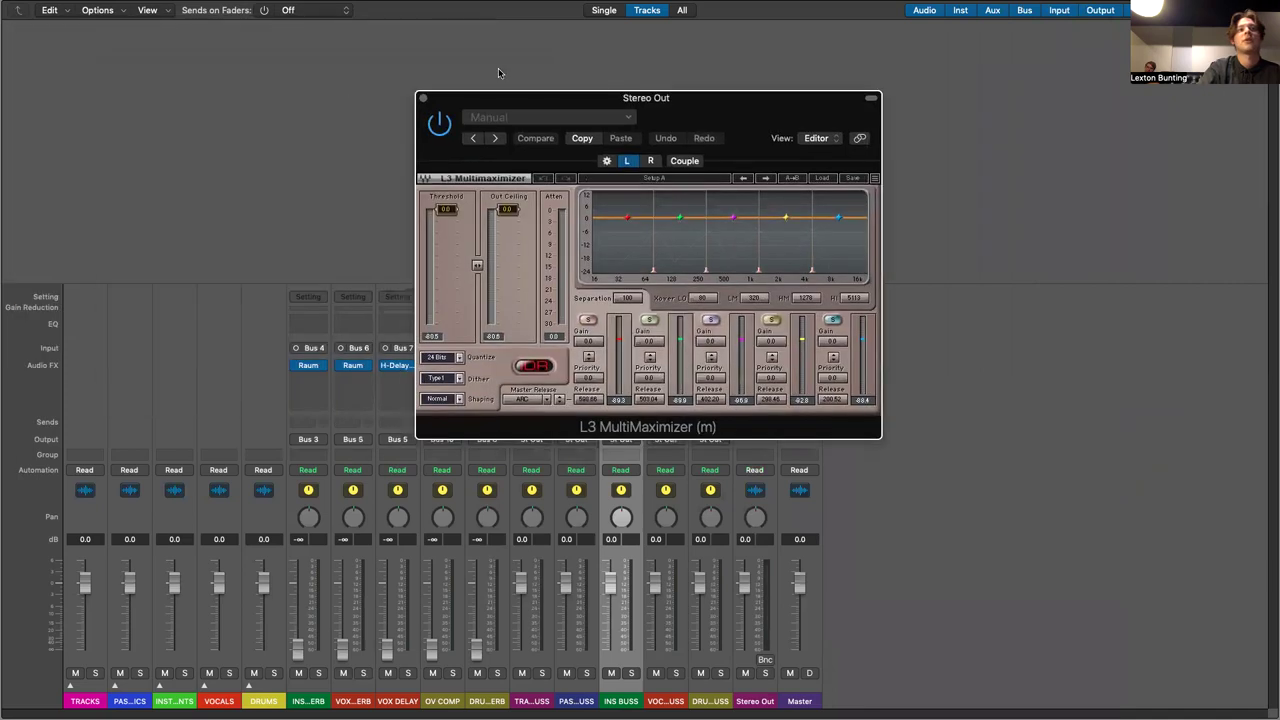
click(423, 98)
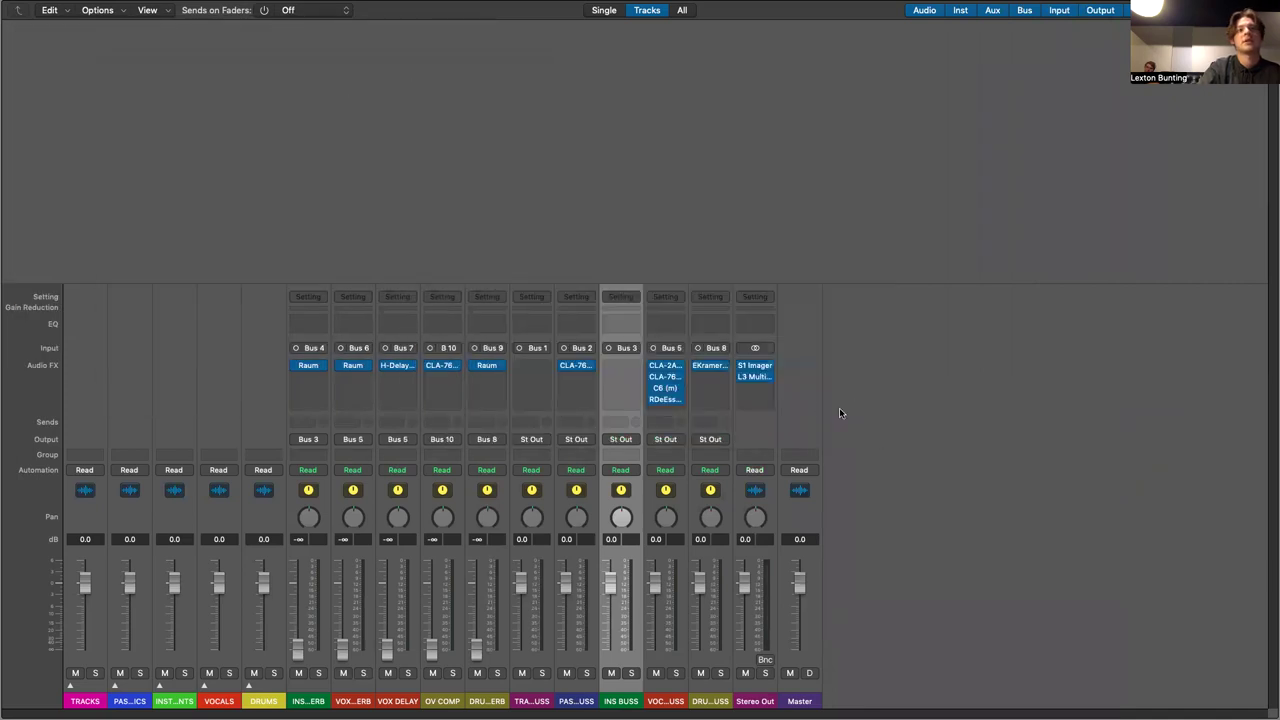
- Browse Audio Units > BBE Sound for a replacement in the L3 MultiMaximizer slot
click(768, 377)
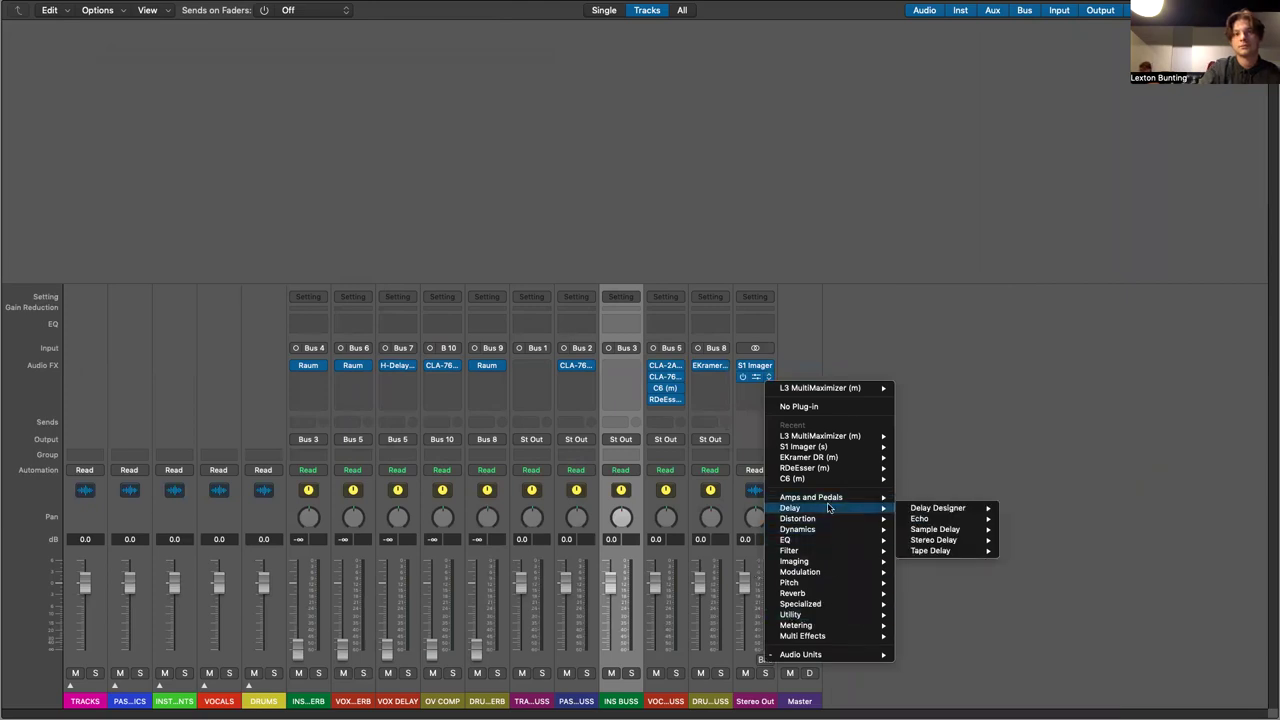
mouse_move(840, 533)
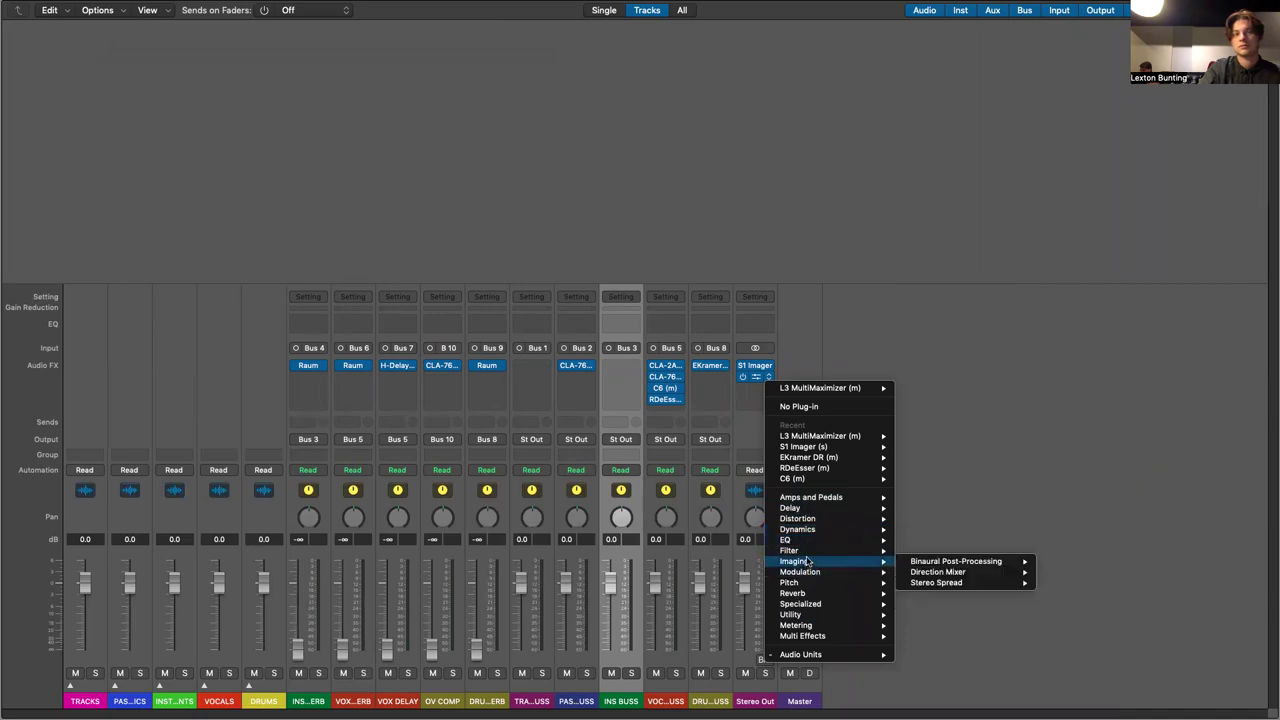
mouse_move(815, 572)
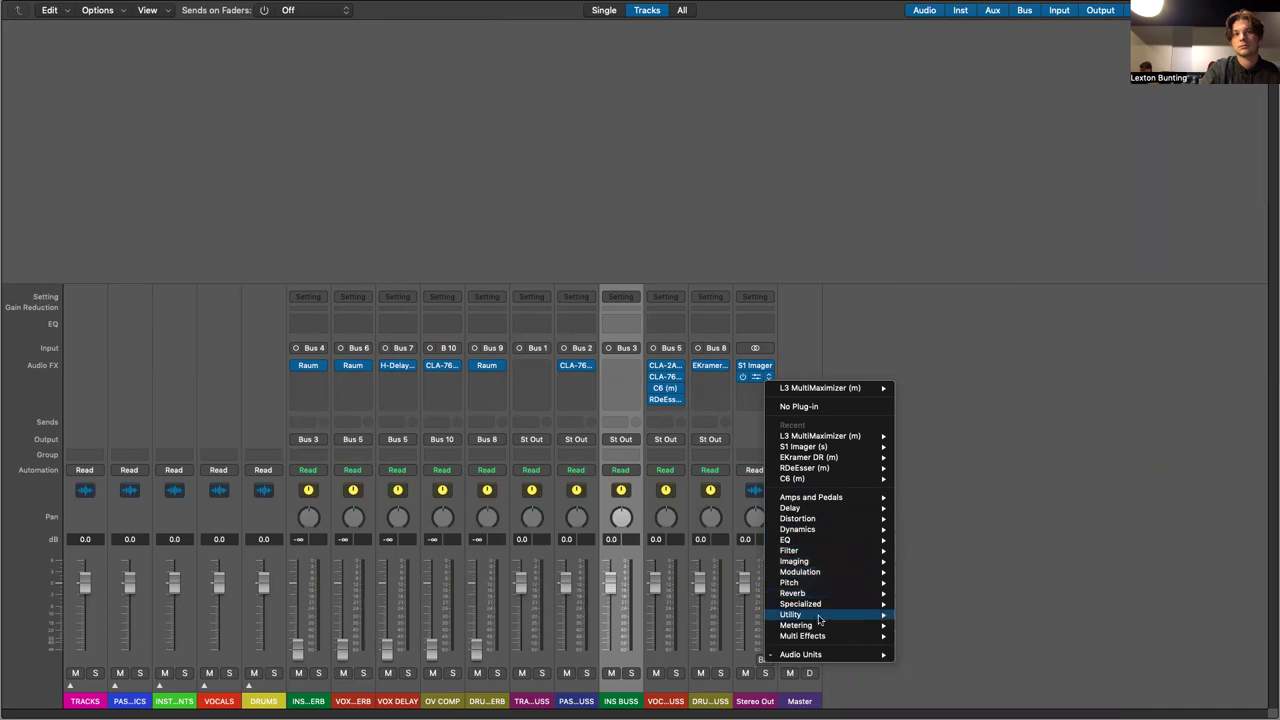
mouse_move(830, 604)
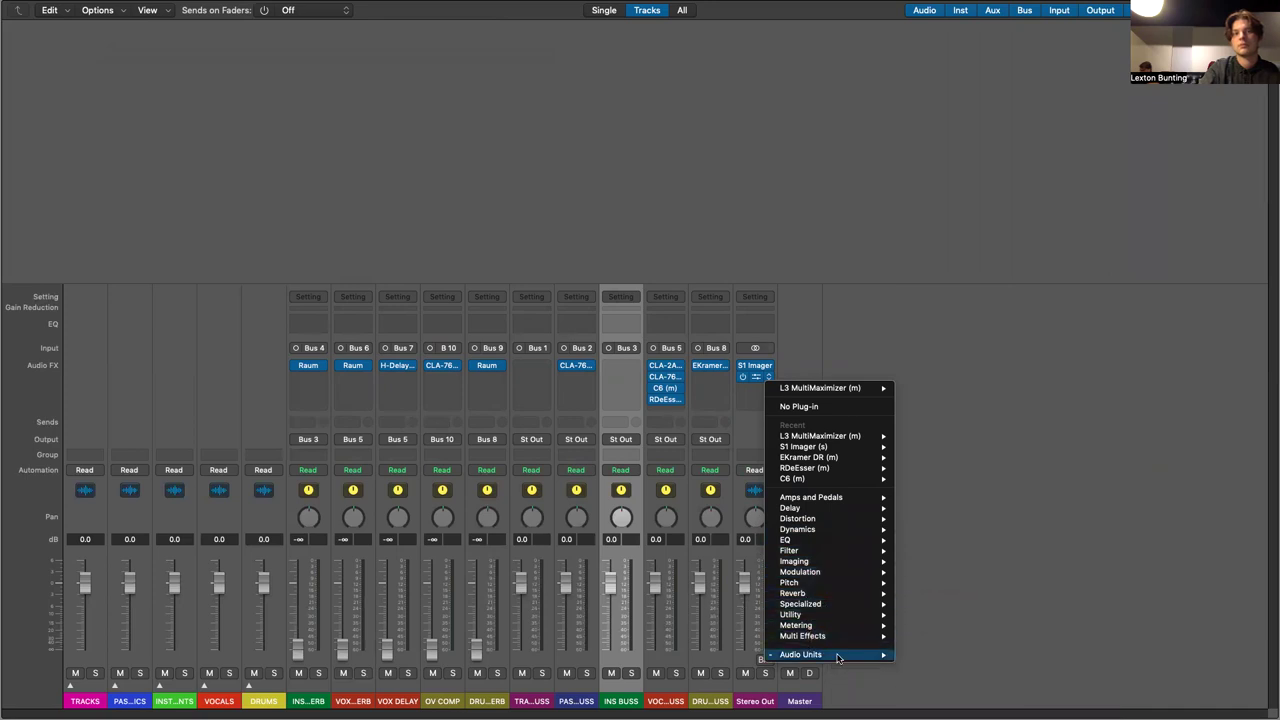
mouse_move(840, 656)
mouse_move(960, 658)
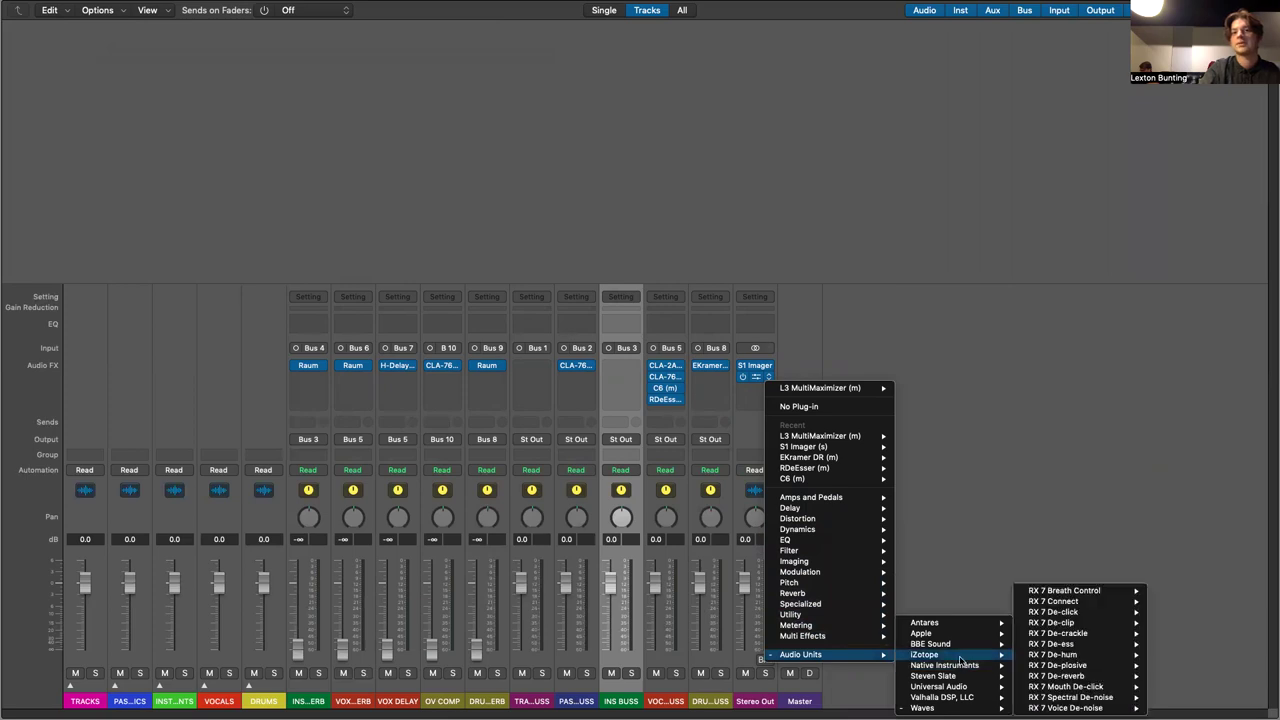
- Replace L3 MultiMaximizer with BBE Harmonic Maximizer and move its editor to top centre
mouse_move(1065, 645)
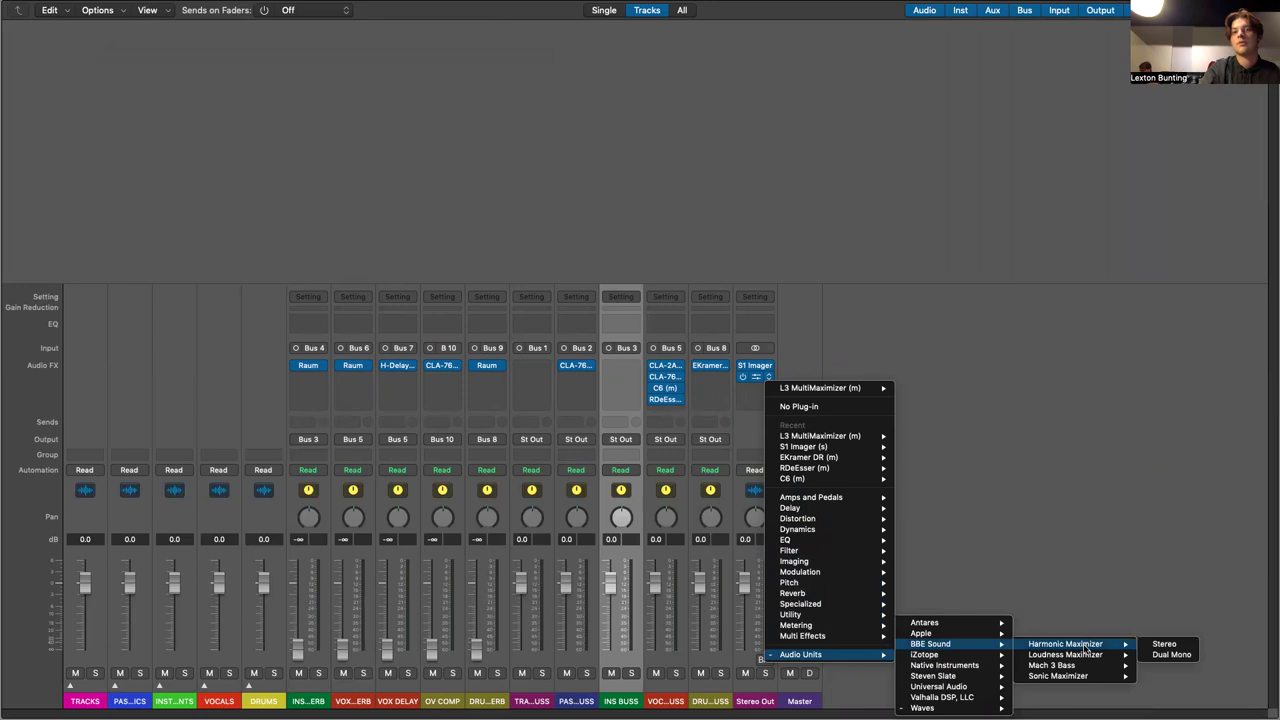
click(1165, 645)
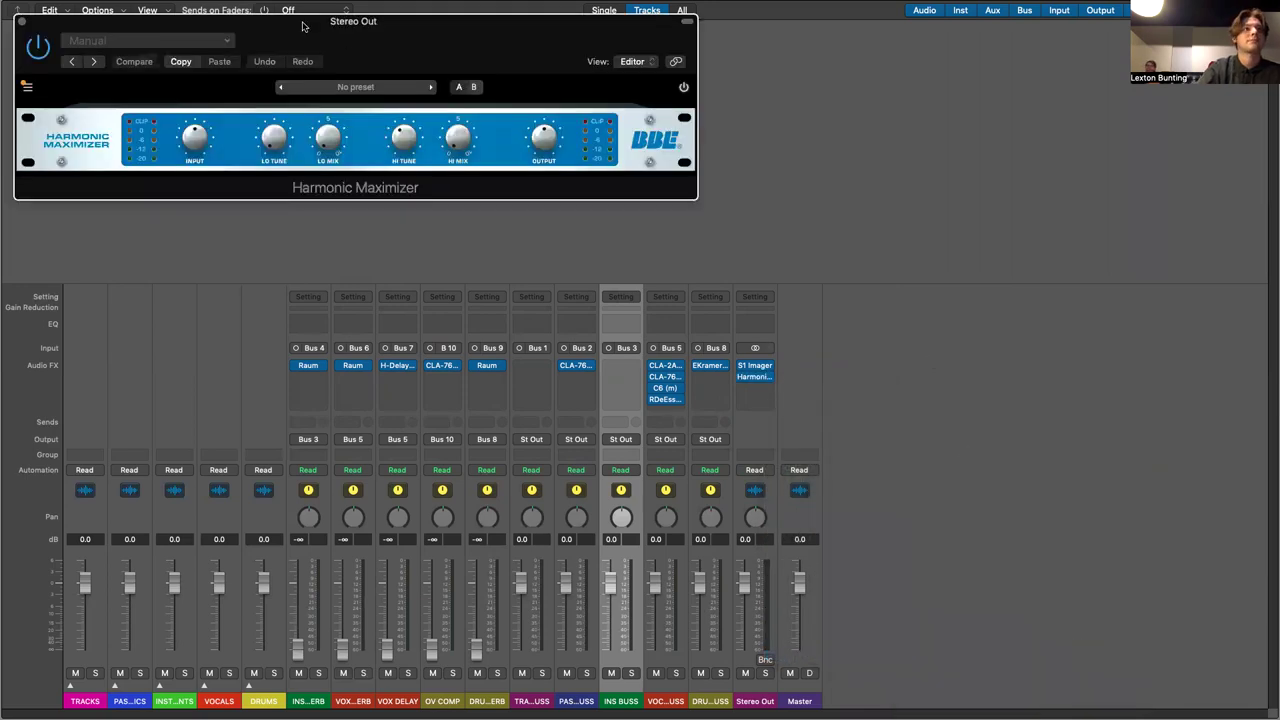
drag(342, 43, 631, 78)
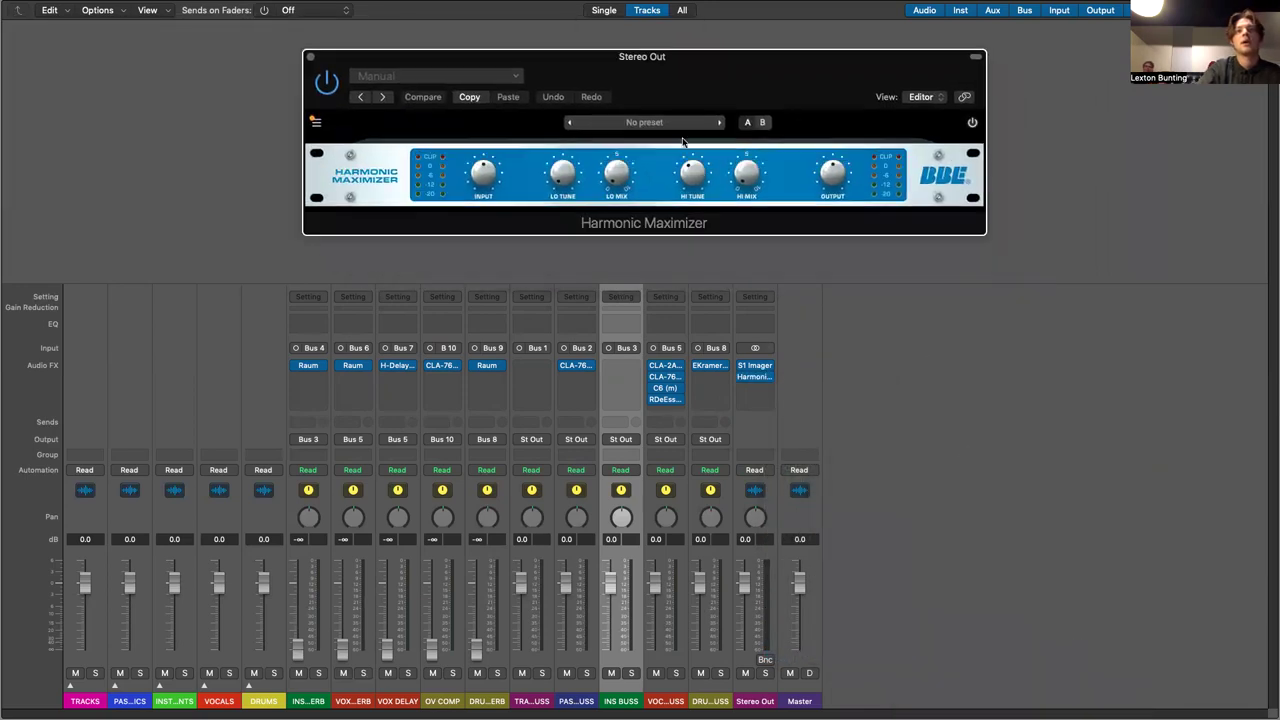
- Browse the Stereo Out plug-in list and dismiss it without choosing anything
click(767, 377)
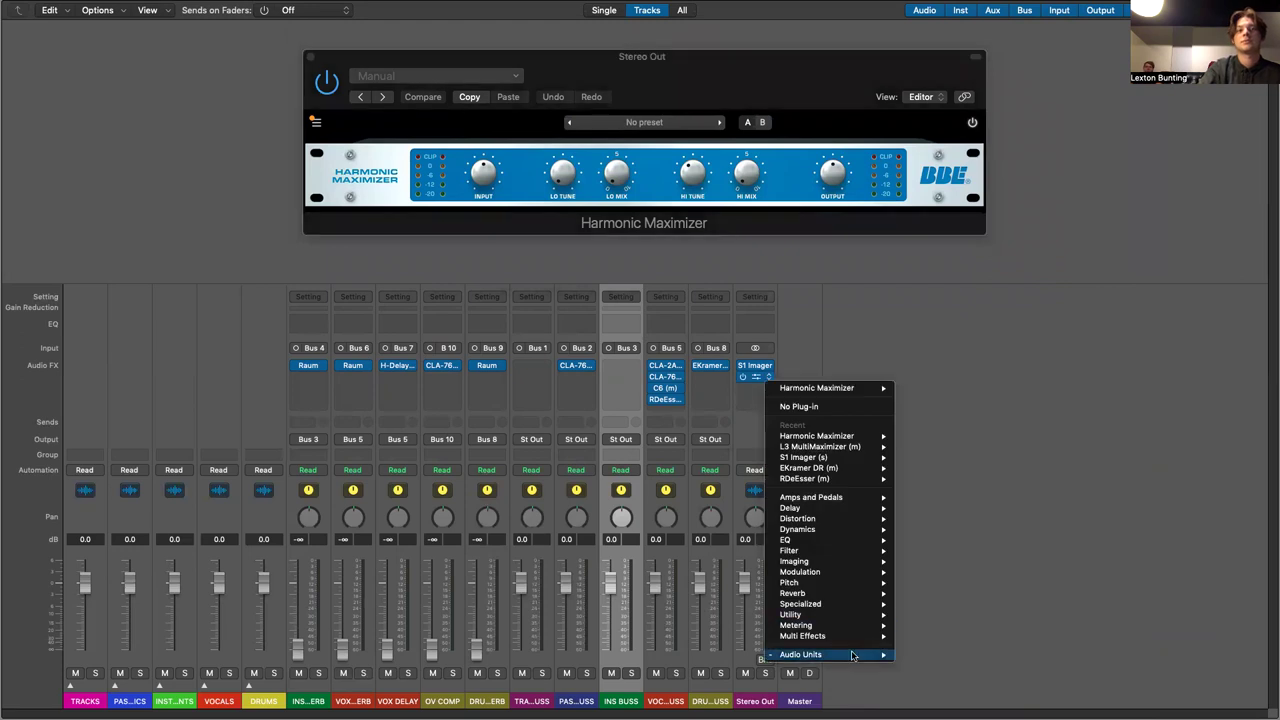
mouse_move(933, 647)
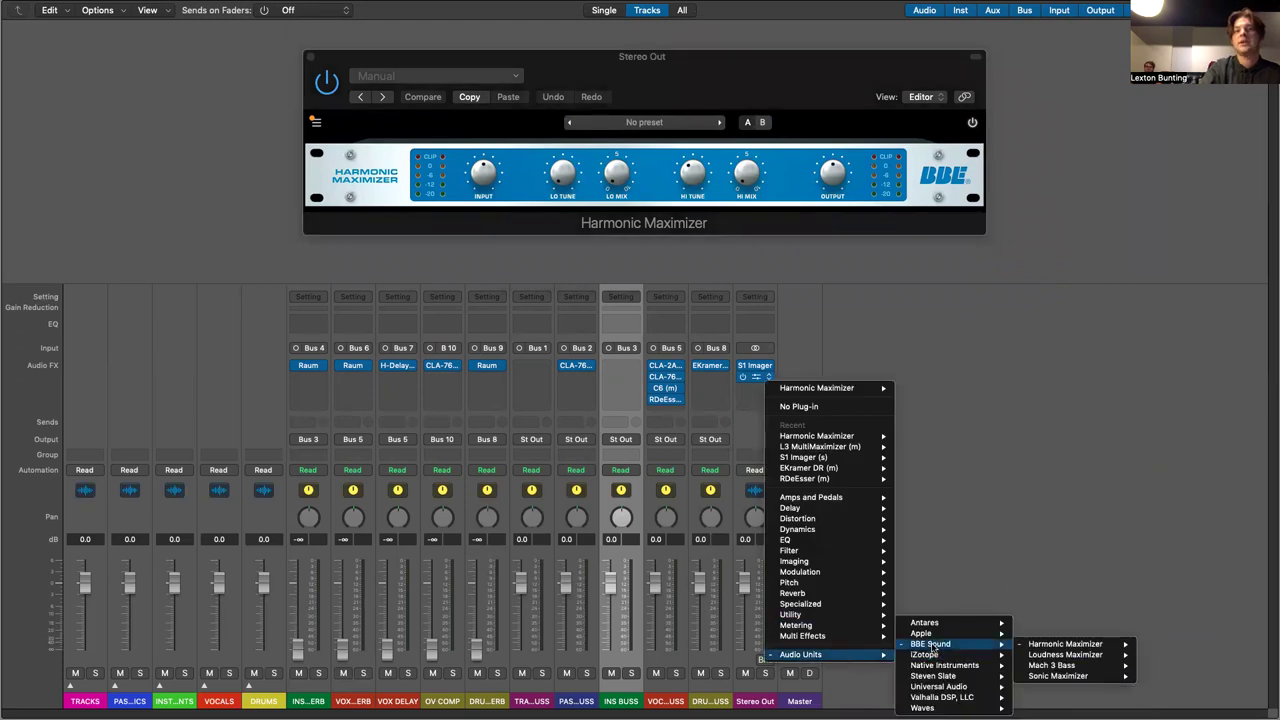
click(925, 297)
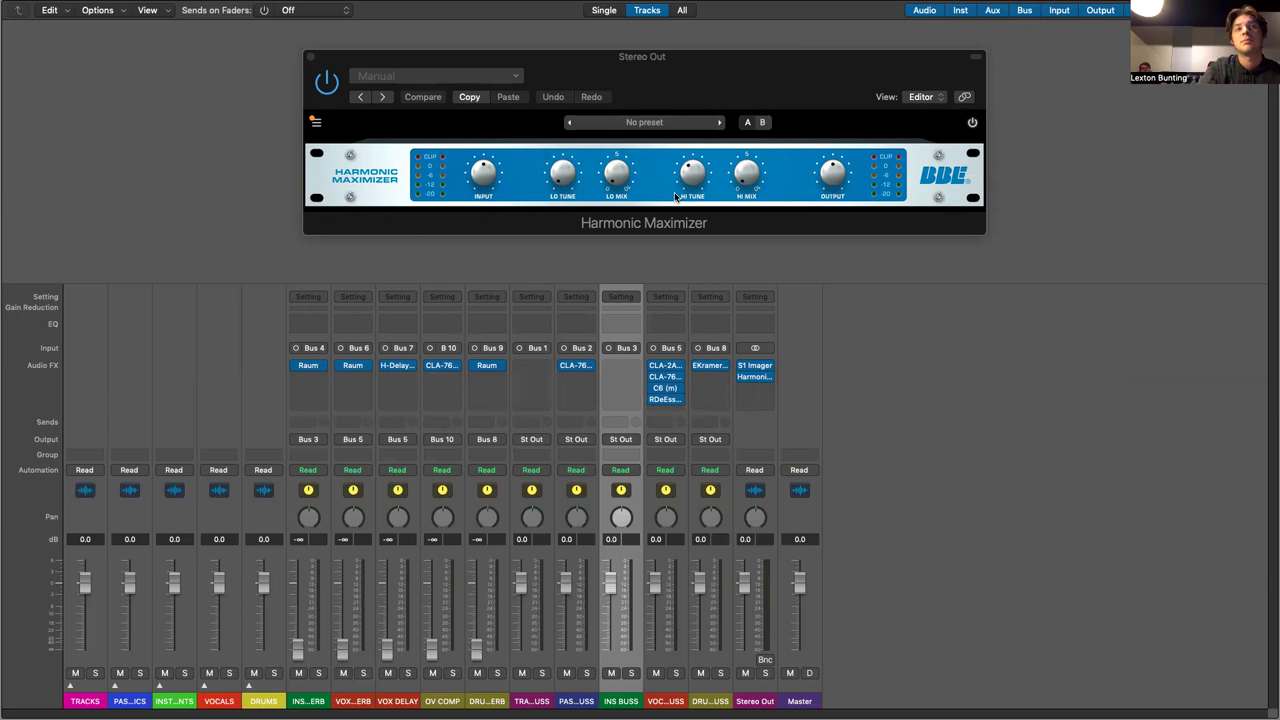
- Raise Harmonic Maximizer LO TUNE to 54 Hz, HI TUNE to about 1990 Hz, and both mixes
mouse_move(572, 180)
drag(568, 178, 571, 124)
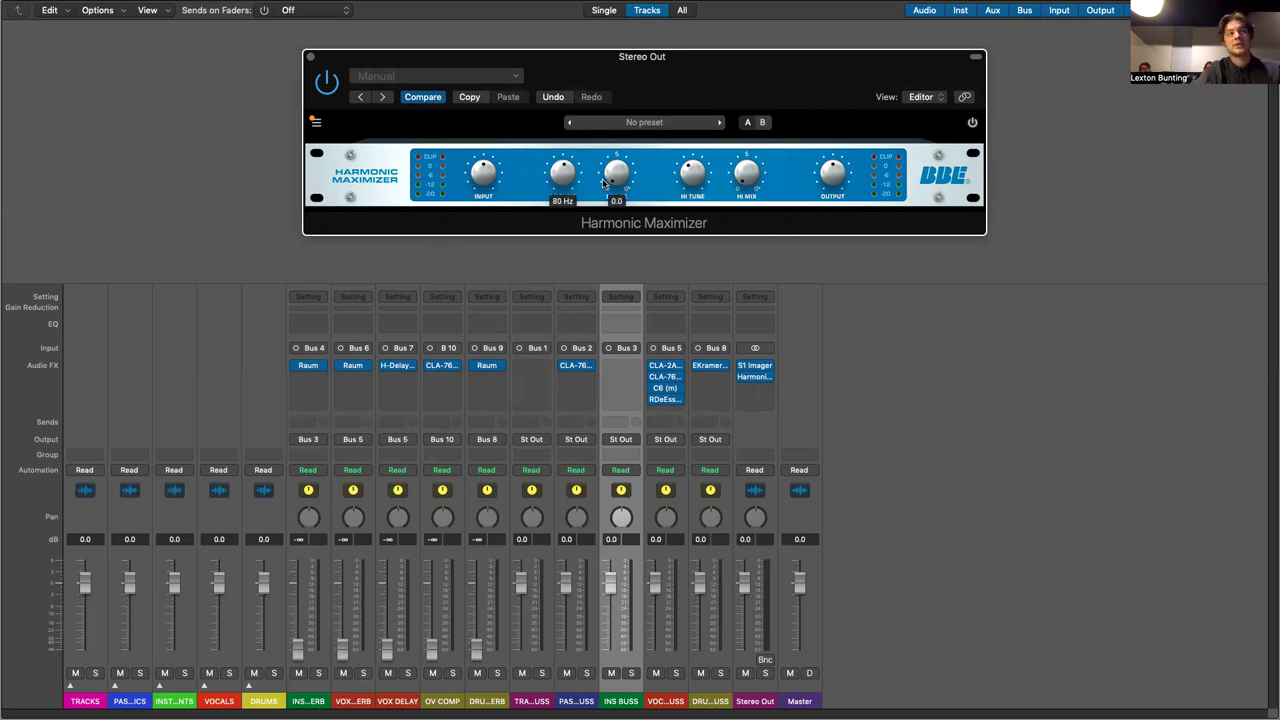
drag(617, 178, 600, 138)
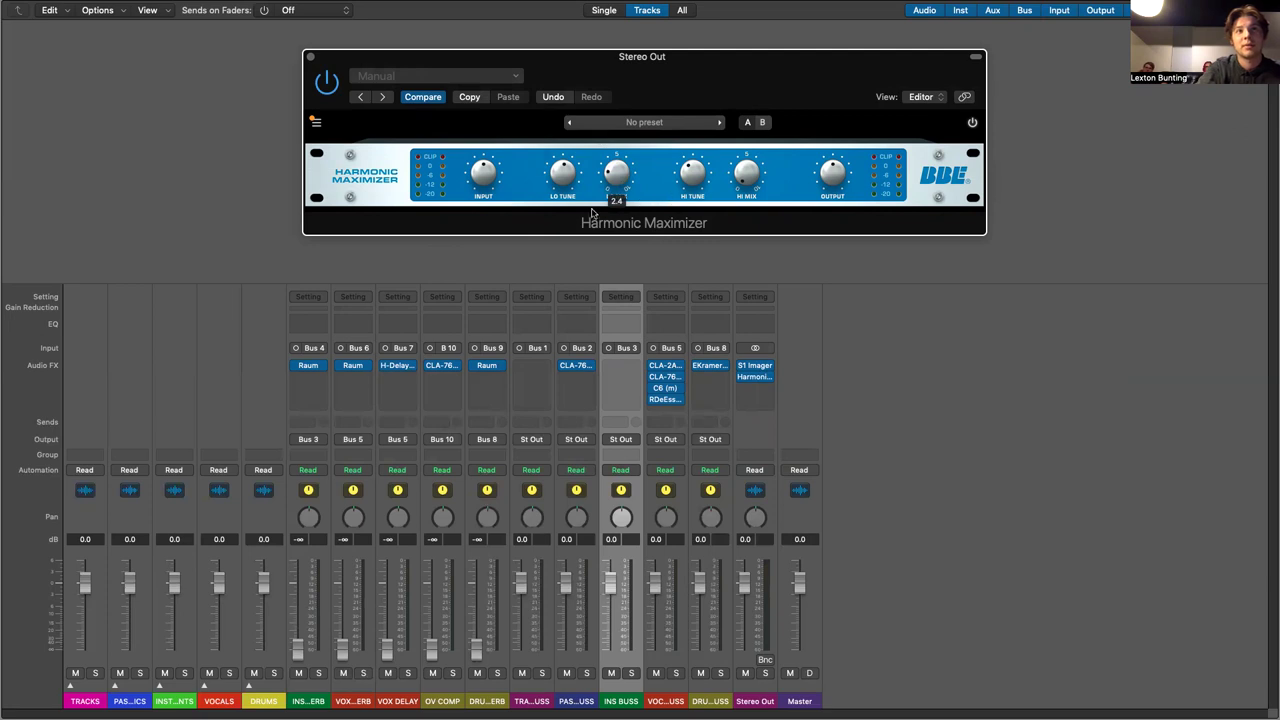
mouse_move(692, 176)
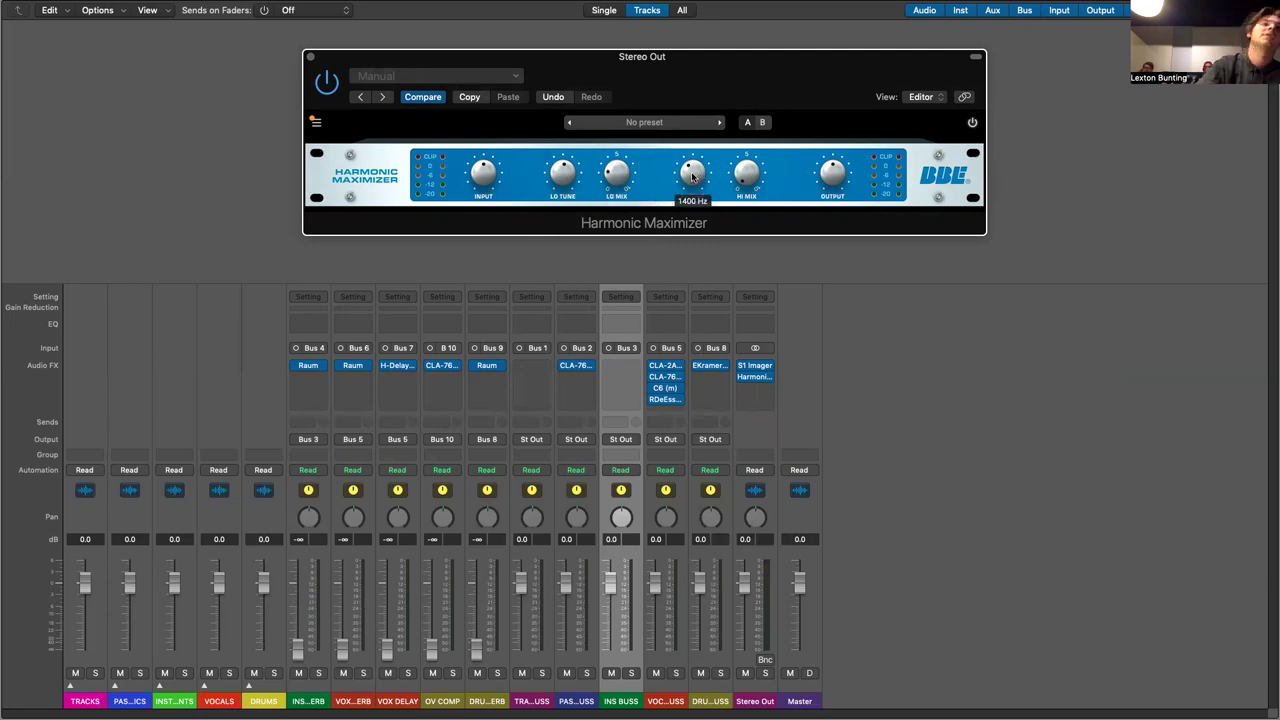
drag(692, 176, 682, 121)
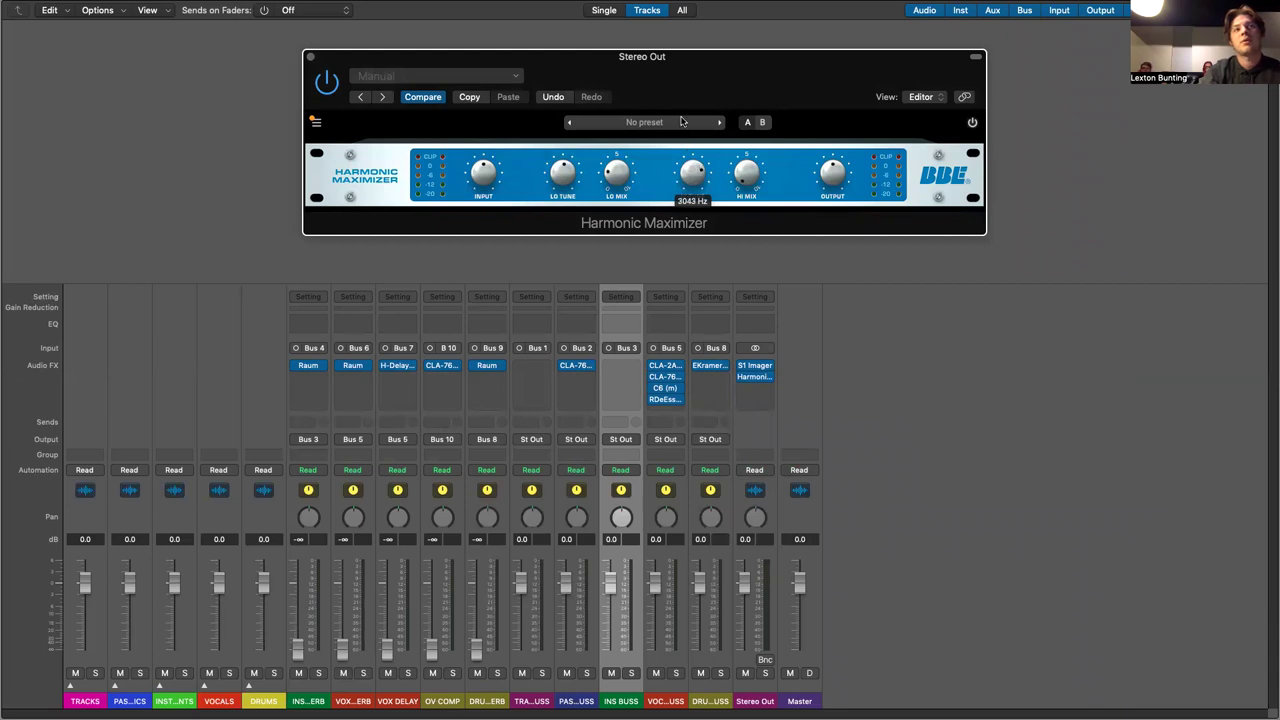
drag(748, 180, 757, 154)
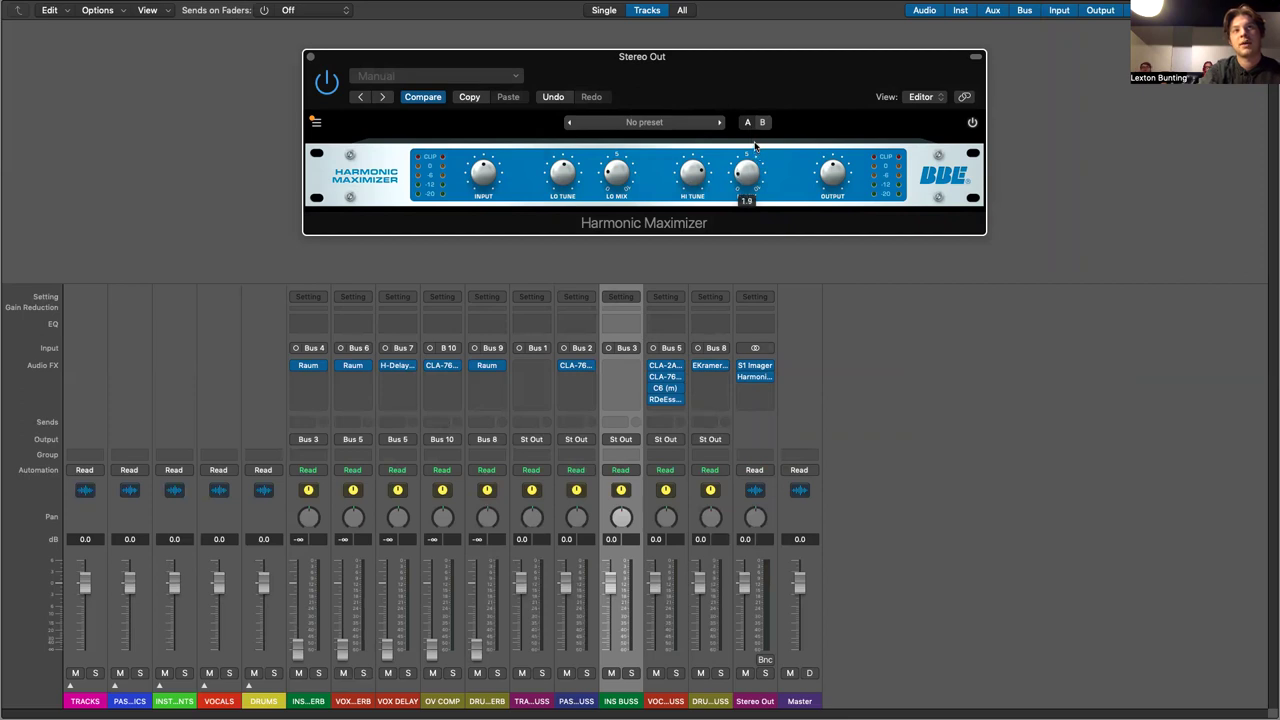
- Set the Harmonic Maximizer output back to 0.0 dB and close its editor
mouse_move(838, 182)
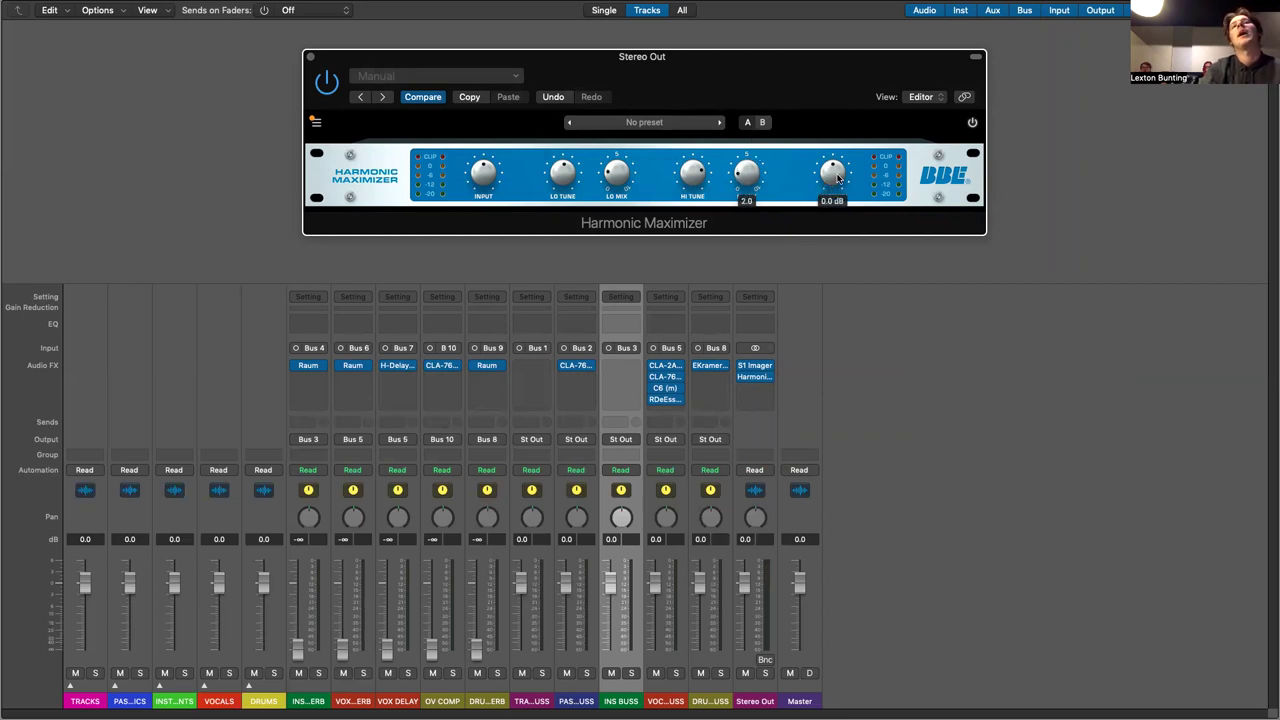
drag(838, 182, 829, 179)
double_click(832, 176)
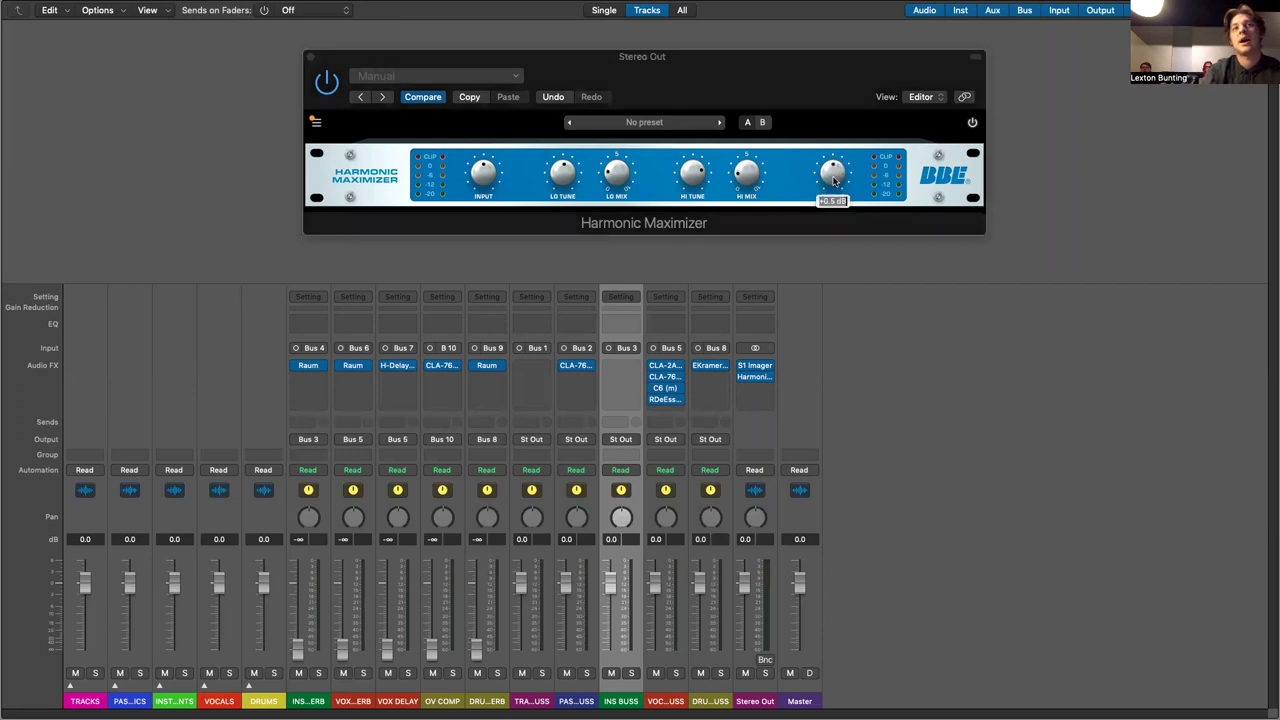
text(0)
key(Return)
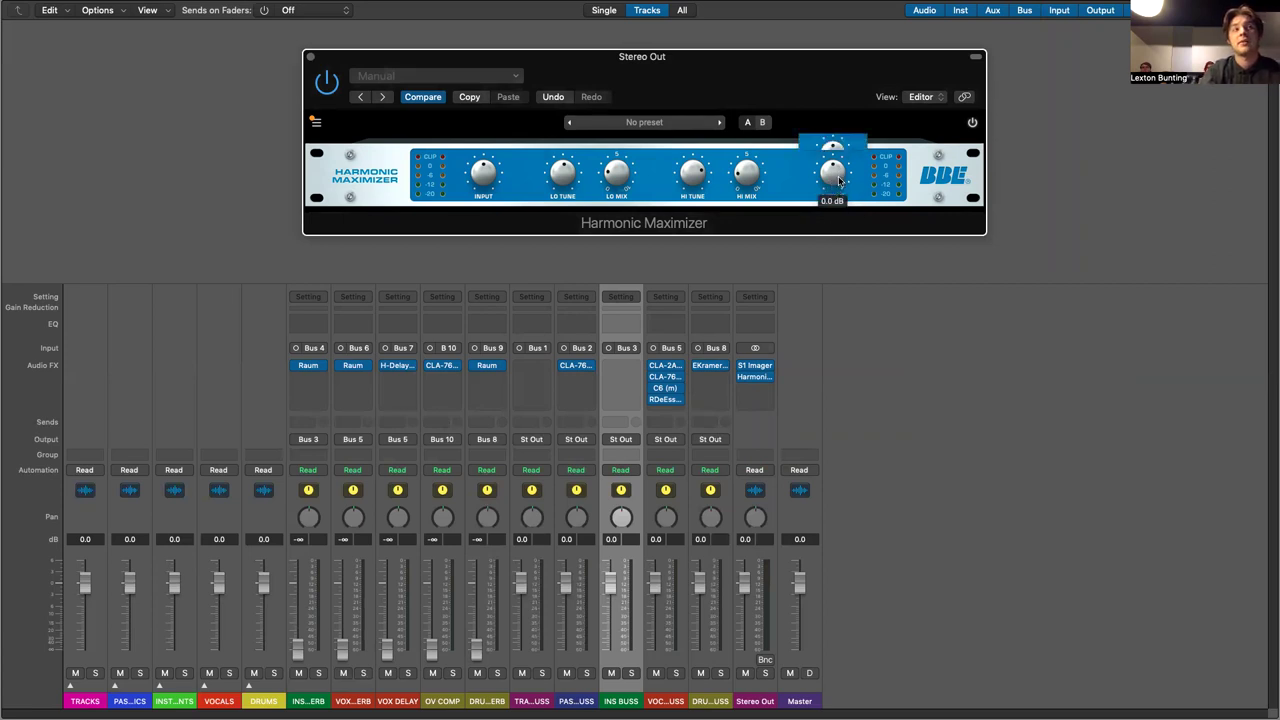
click(311, 58)
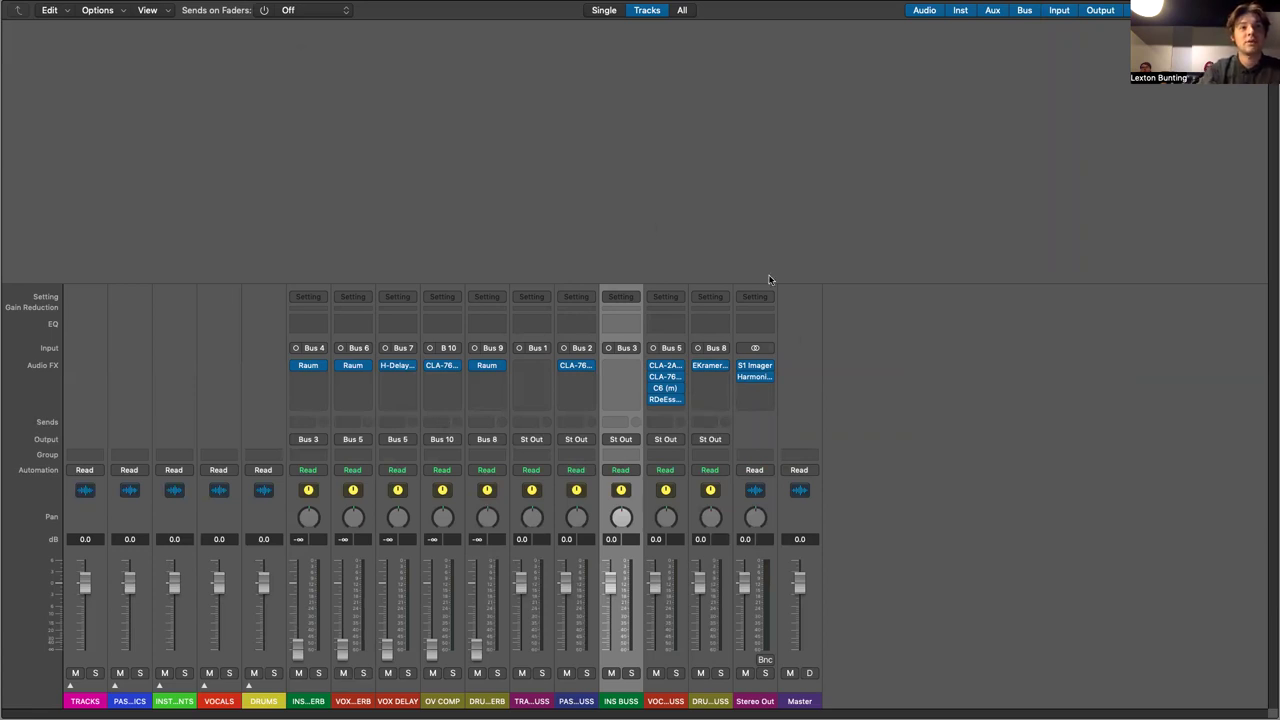
click(757, 391)
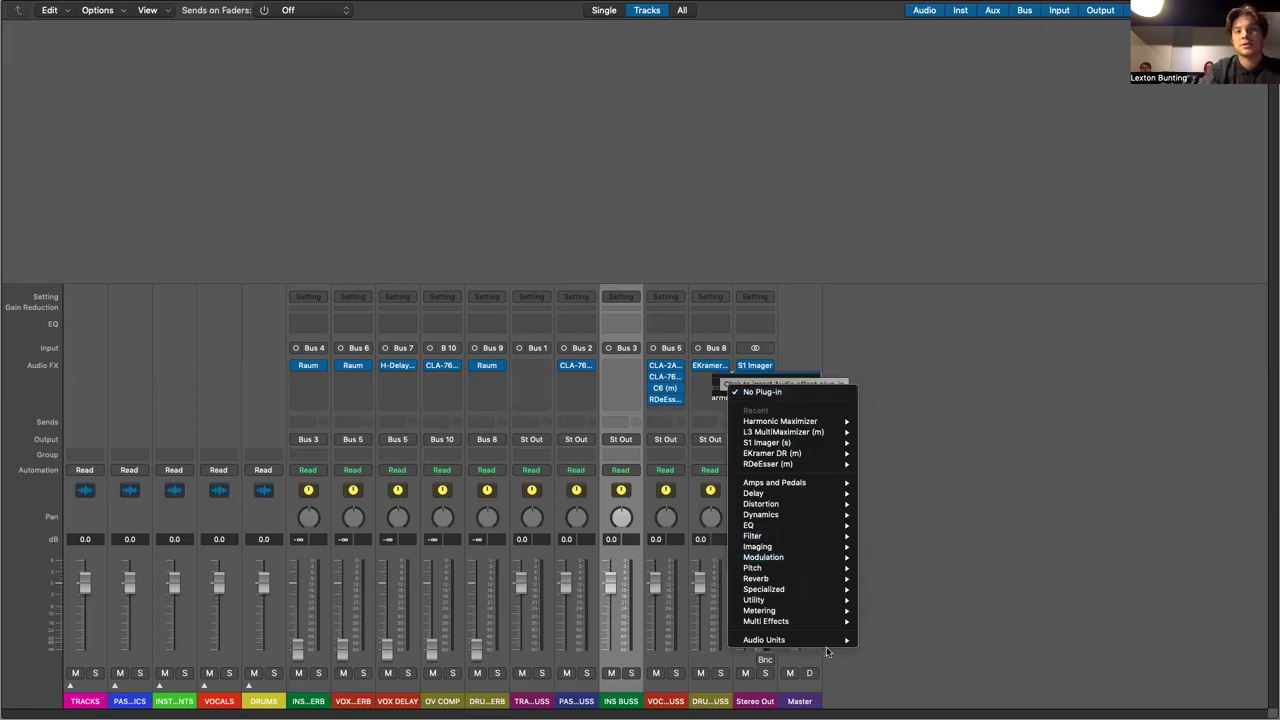
- Insert BBE Sonic Maximizer on Stereo Out and move its editor toward centre-right
mouse_move(830, 640)
mouse_move(898, 648)
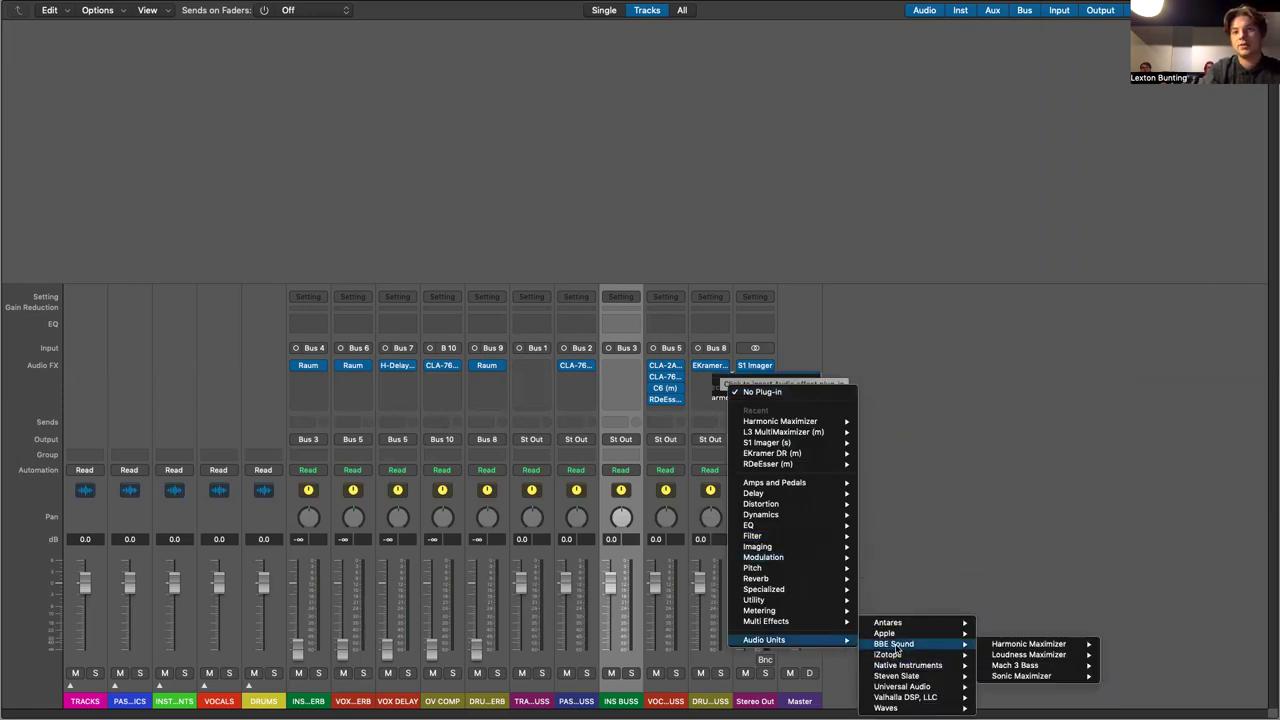
mouse_move(1014, 676)
click(1122, 676)
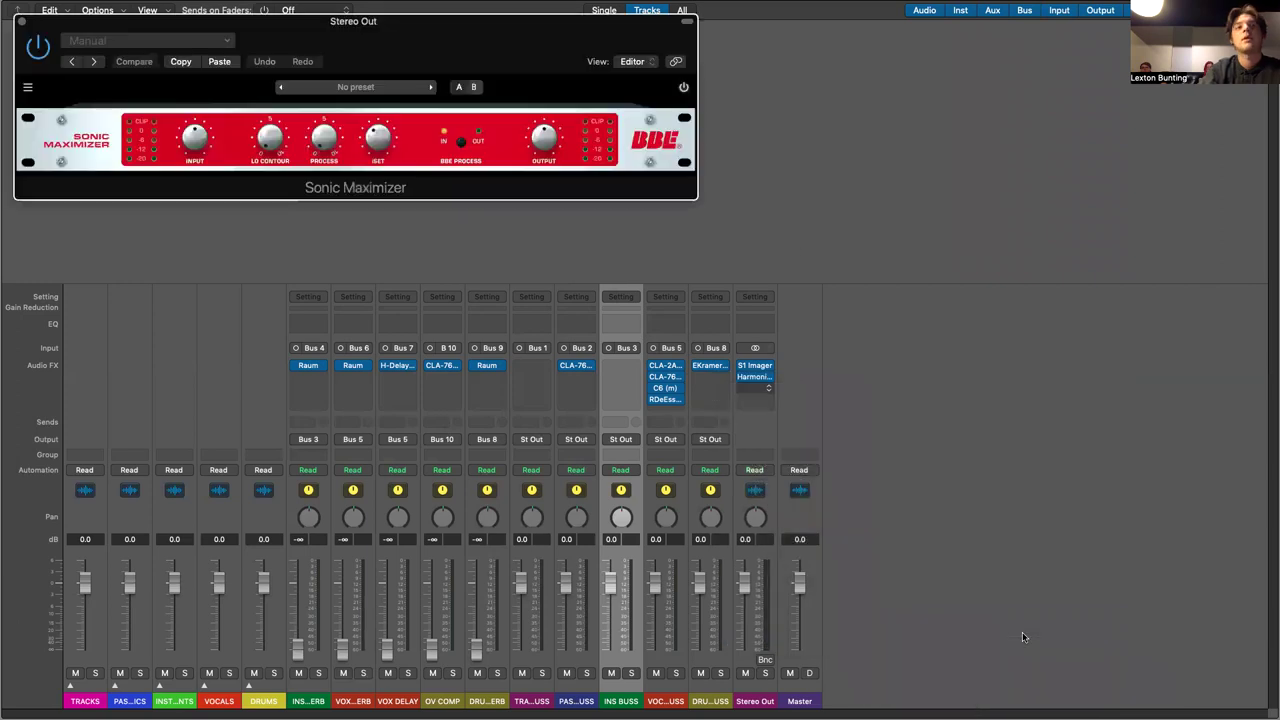
drag(508, 42, 892, 109)
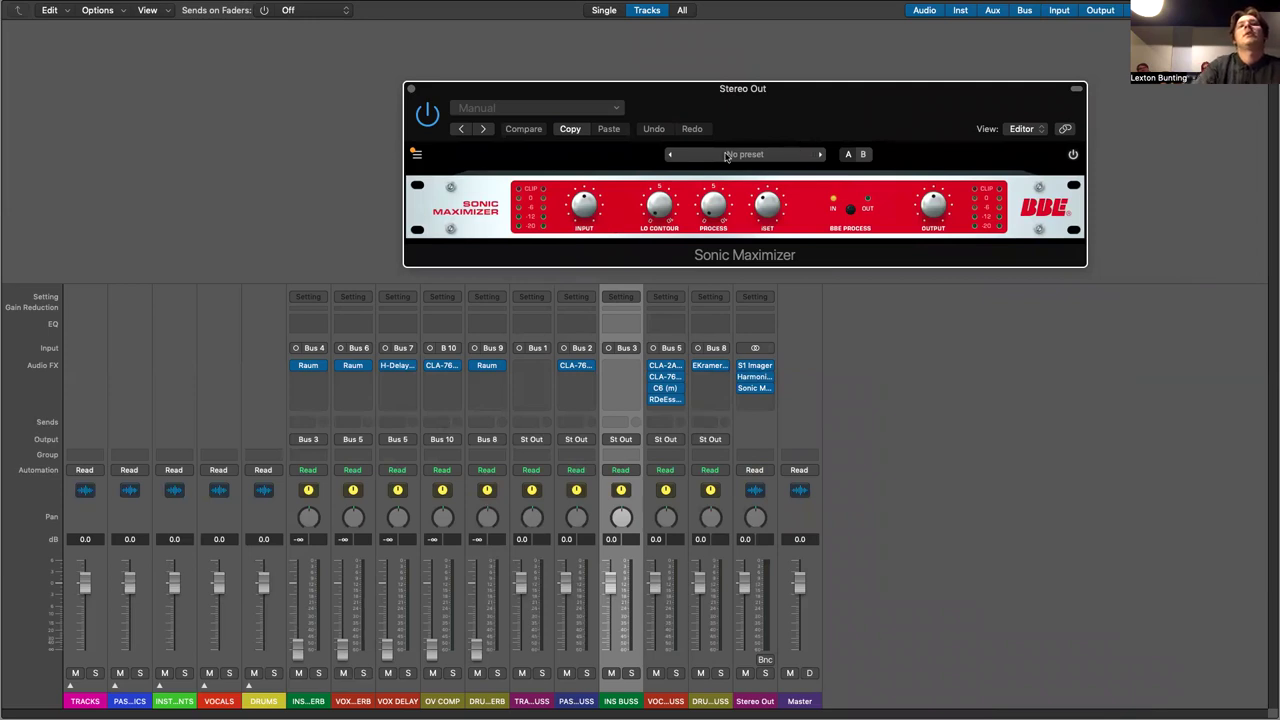
- Set Sonic Maximizer LO CONTOUR to 2.0, PROCESS to 3.0 and ISET to 740 Hz
mouse_move(665, 210)
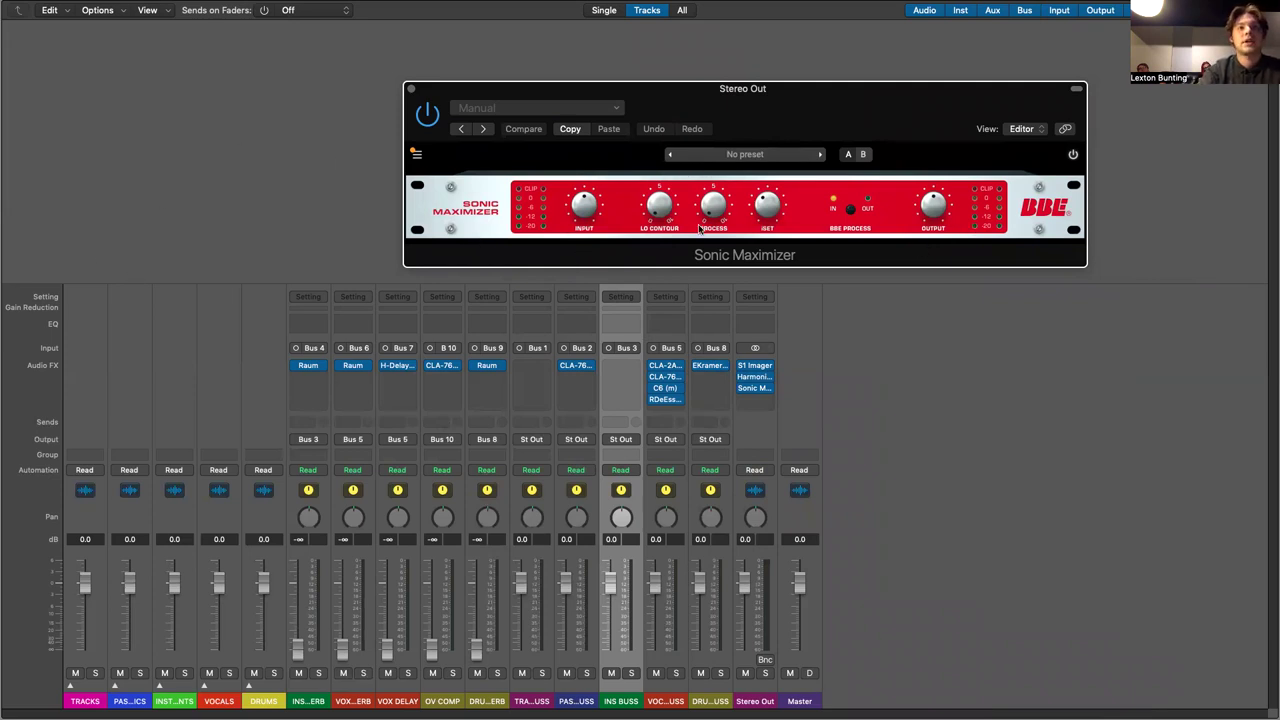
drag(660, 205, 661, 163)
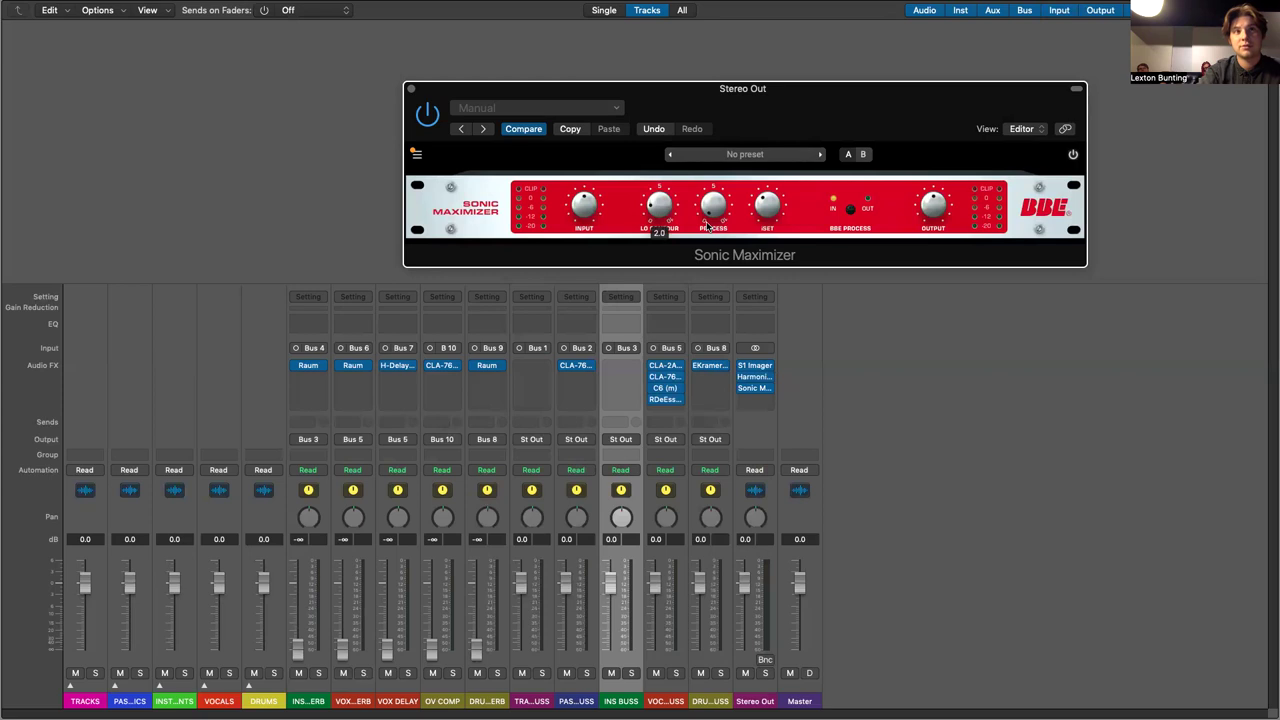
drag(714, 208, 706, 154)
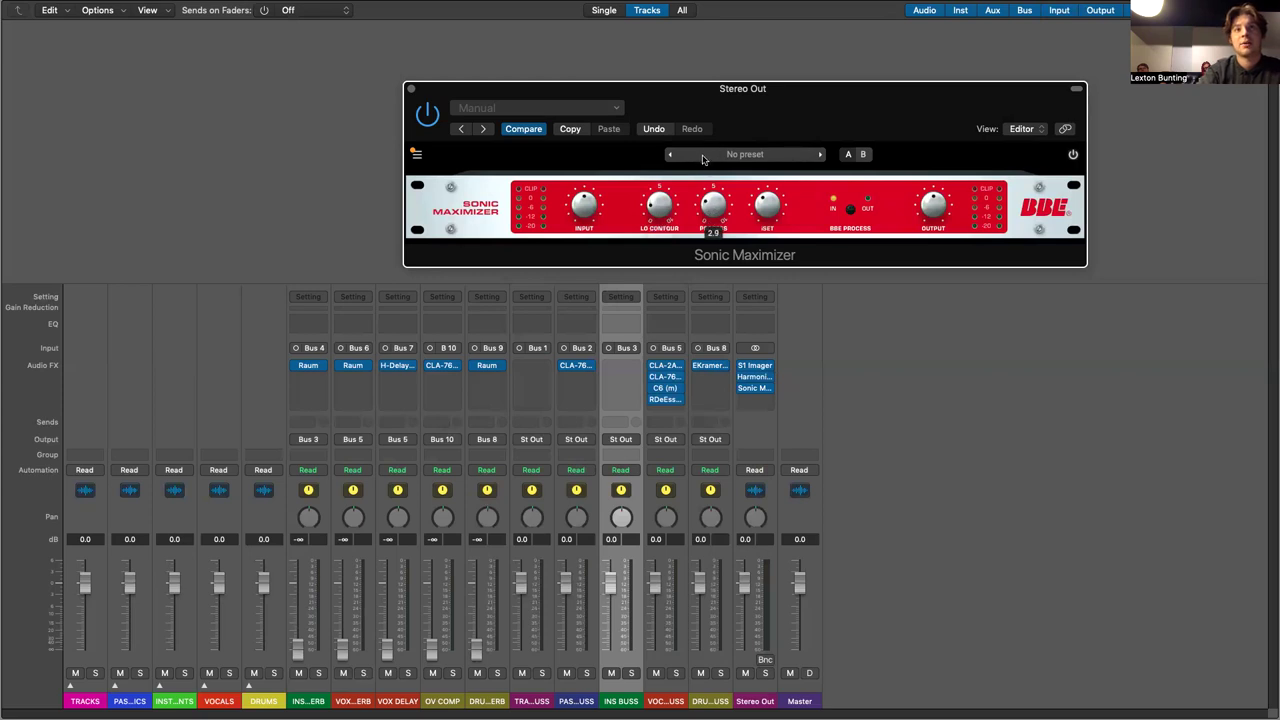
mouse_move(772, 206)
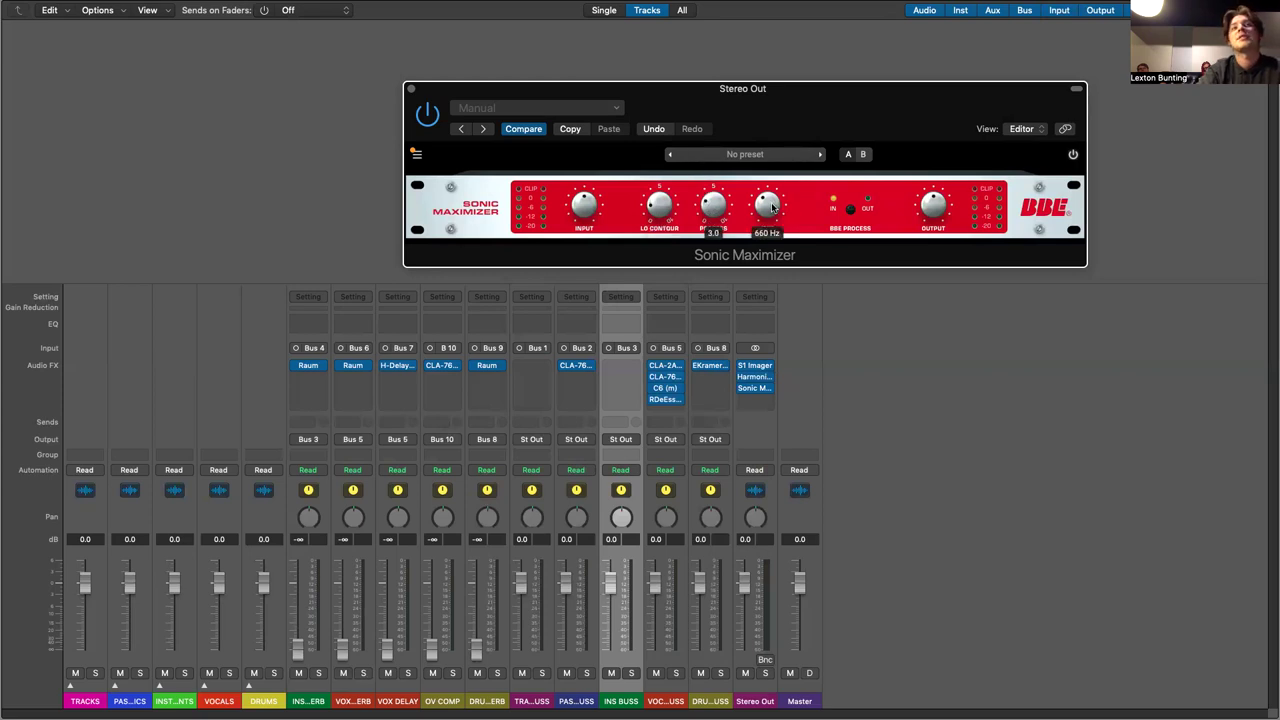
drag(772, 201, 766, 193)
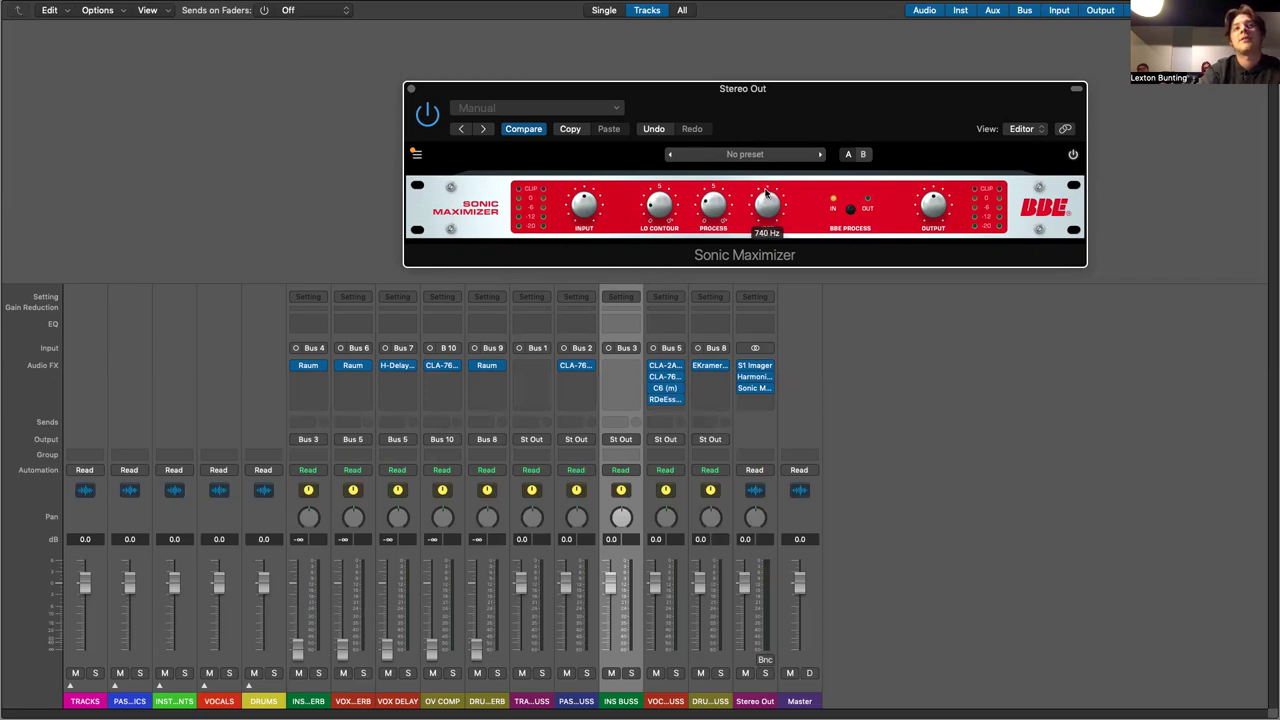
mouse_move(652, 222)
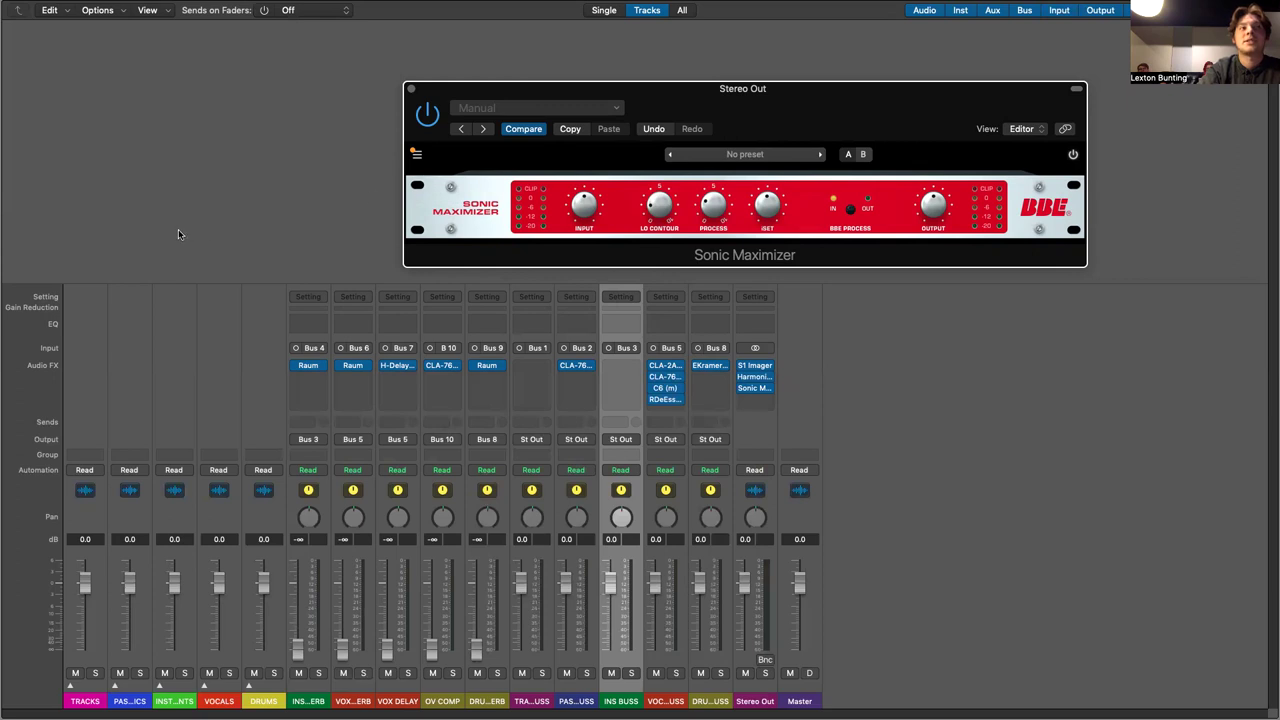
- Enable the Stereo Out Channel EQ low cut, move it to about 510 Hz, and close the EQ
click(743, 321)
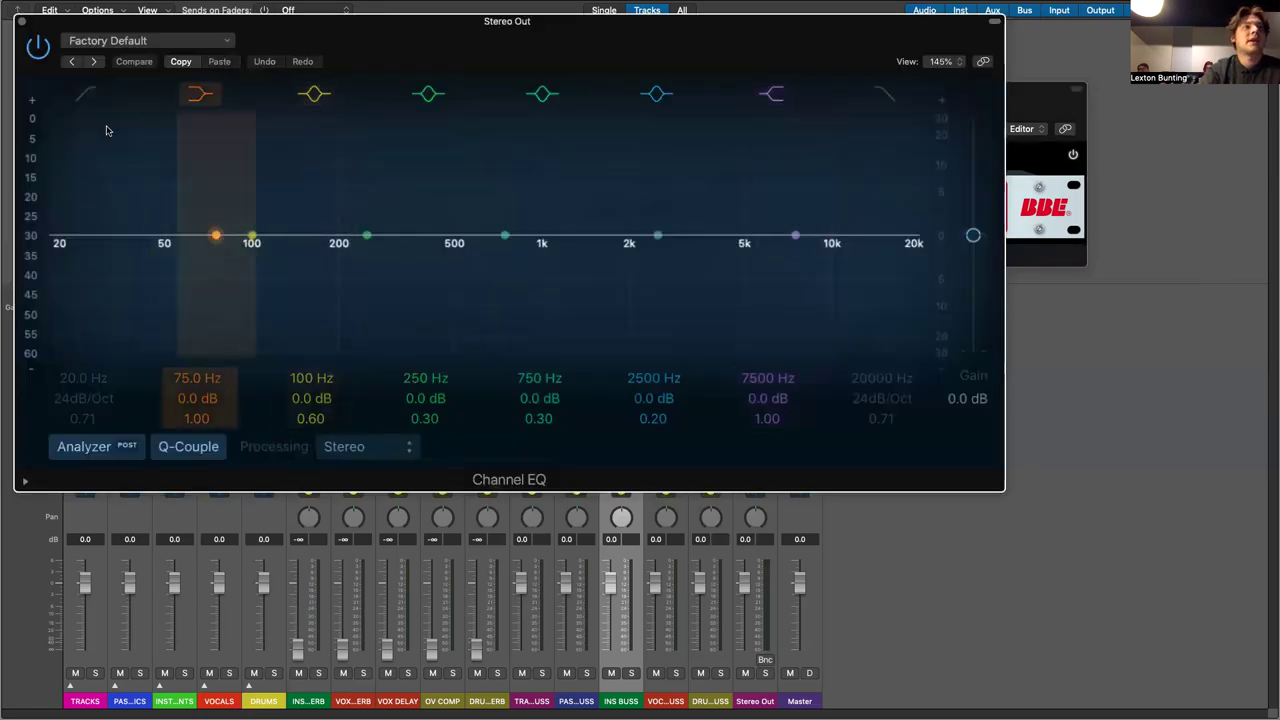
click(87, 97)
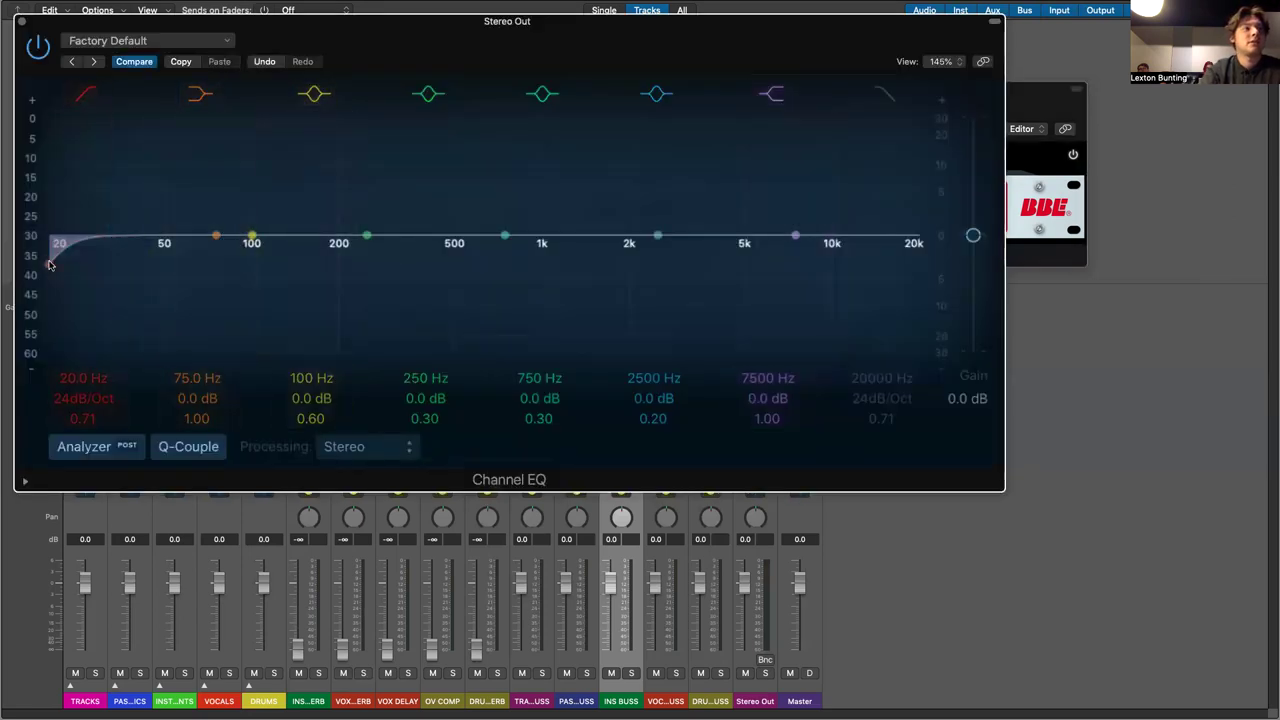
drag(52, 264, 317, 368)
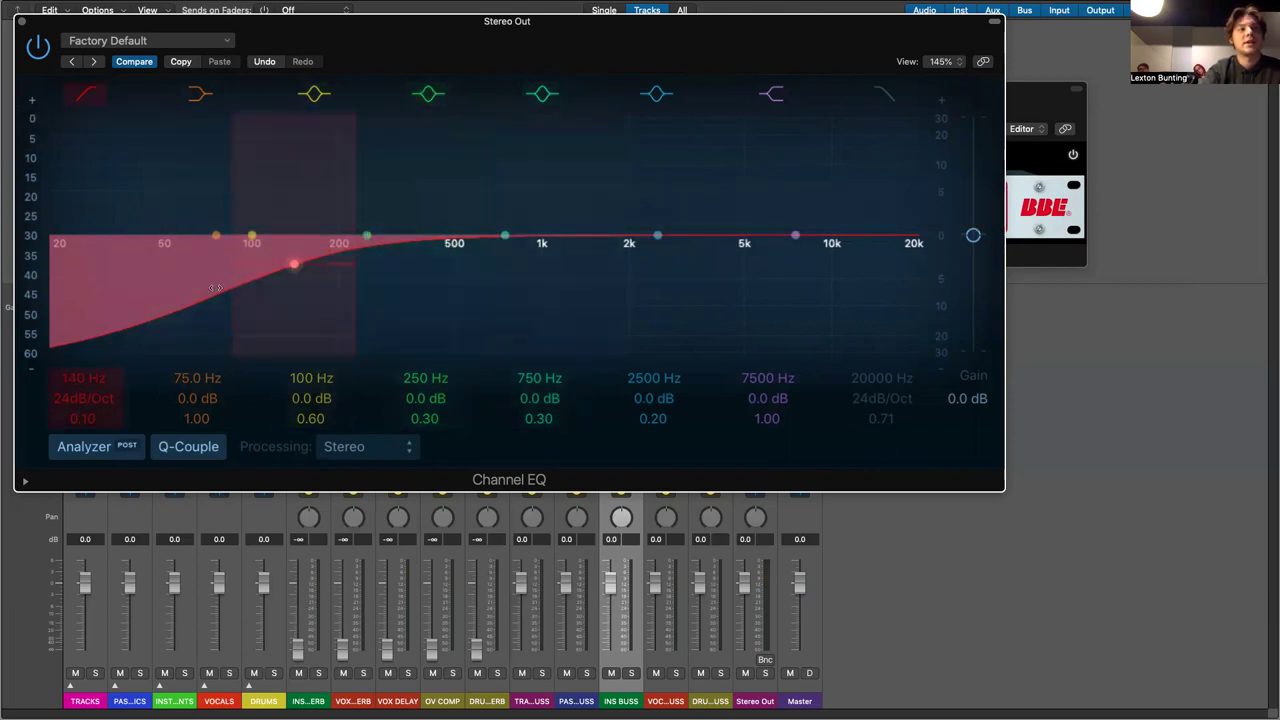
drag(292, 268, 466, 264)
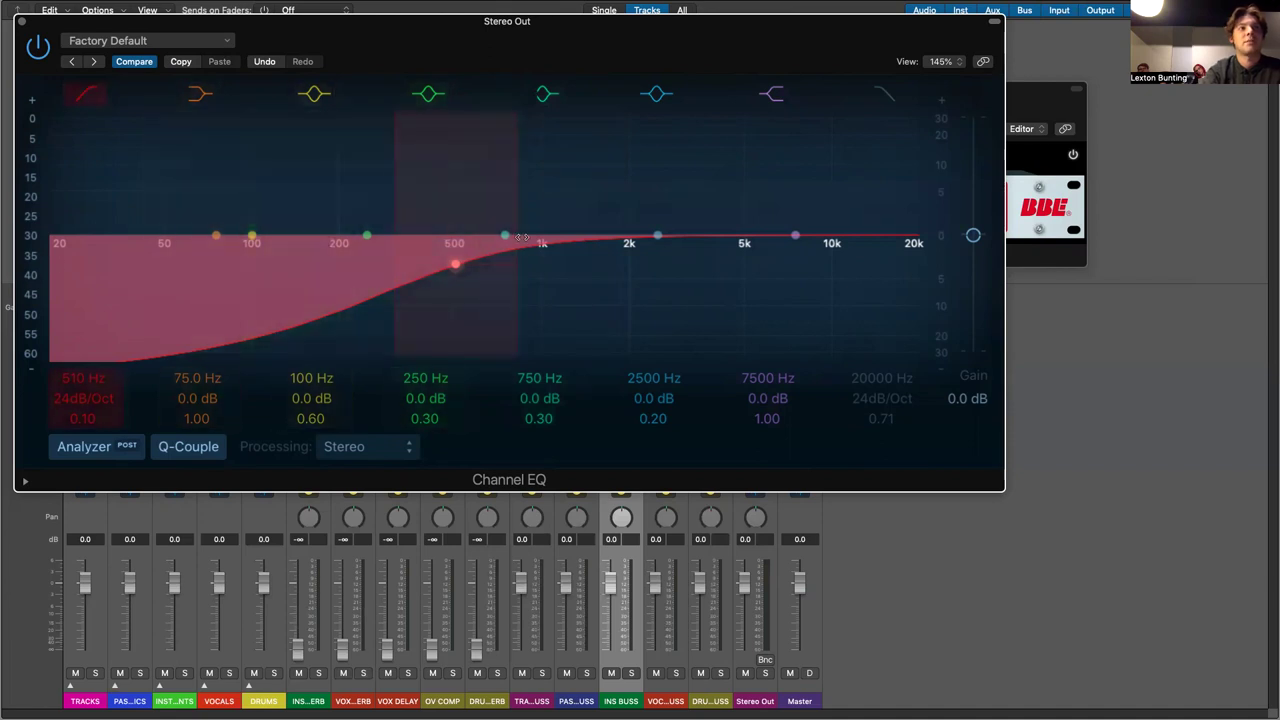
click(21, 21)
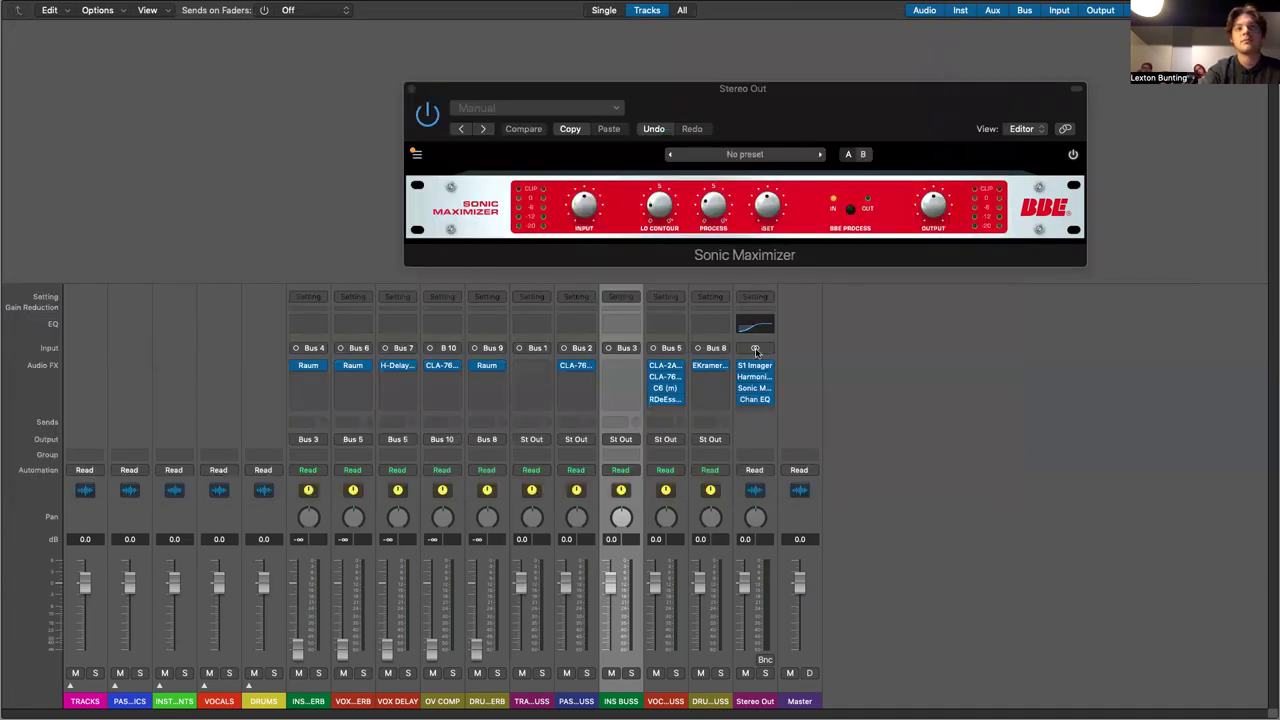
- Set Stereo Out's Channel EQ insert slot to No Plug-in
click(757, 398)
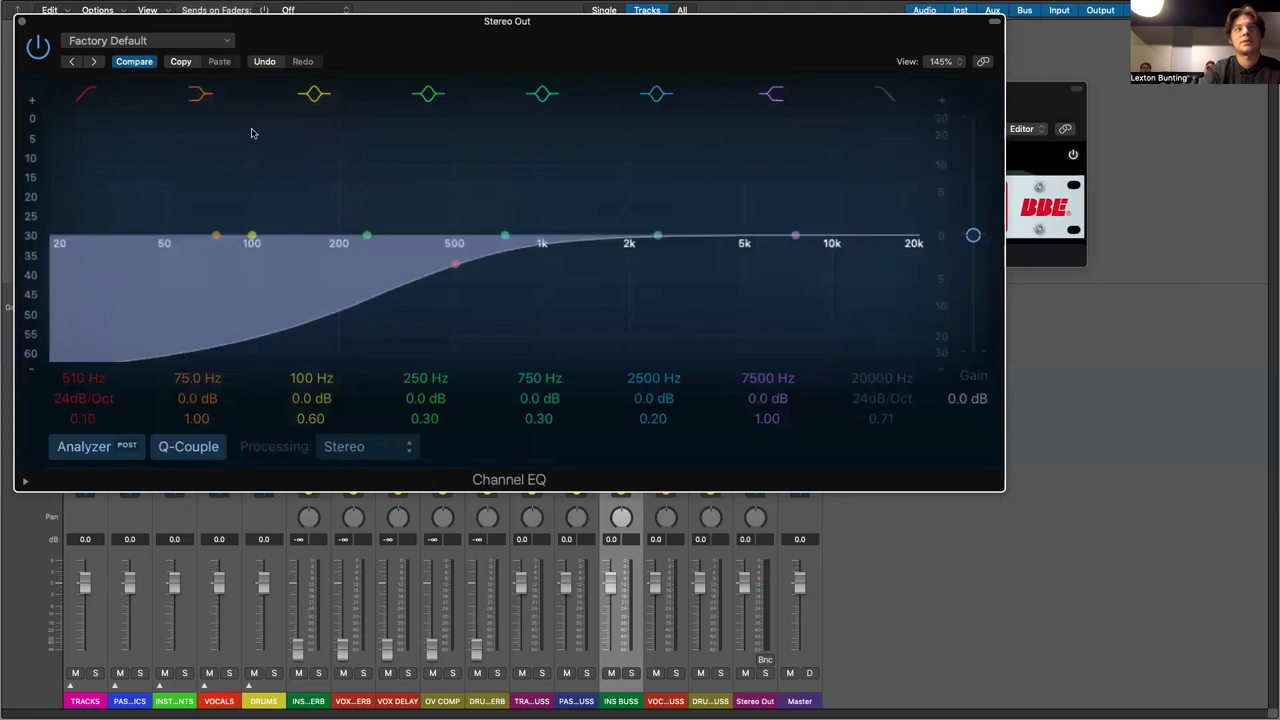
click(19, 21)
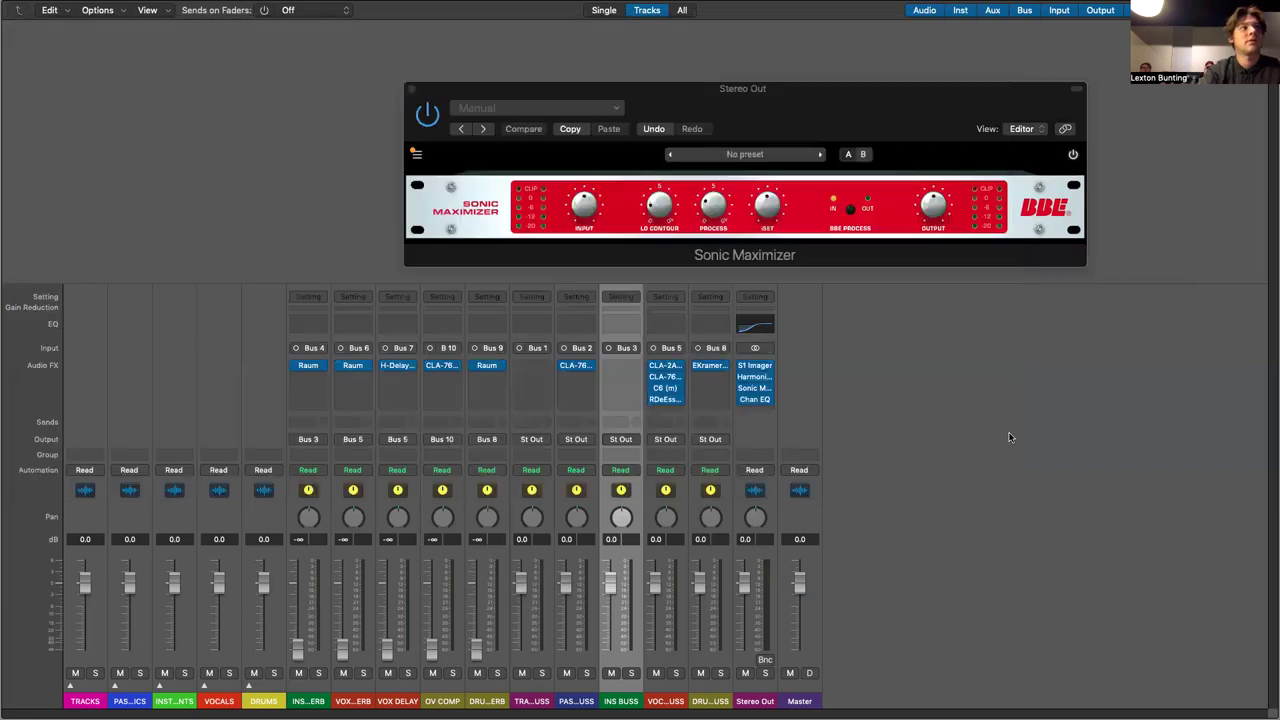
click(768, 399)
click(810, 430)
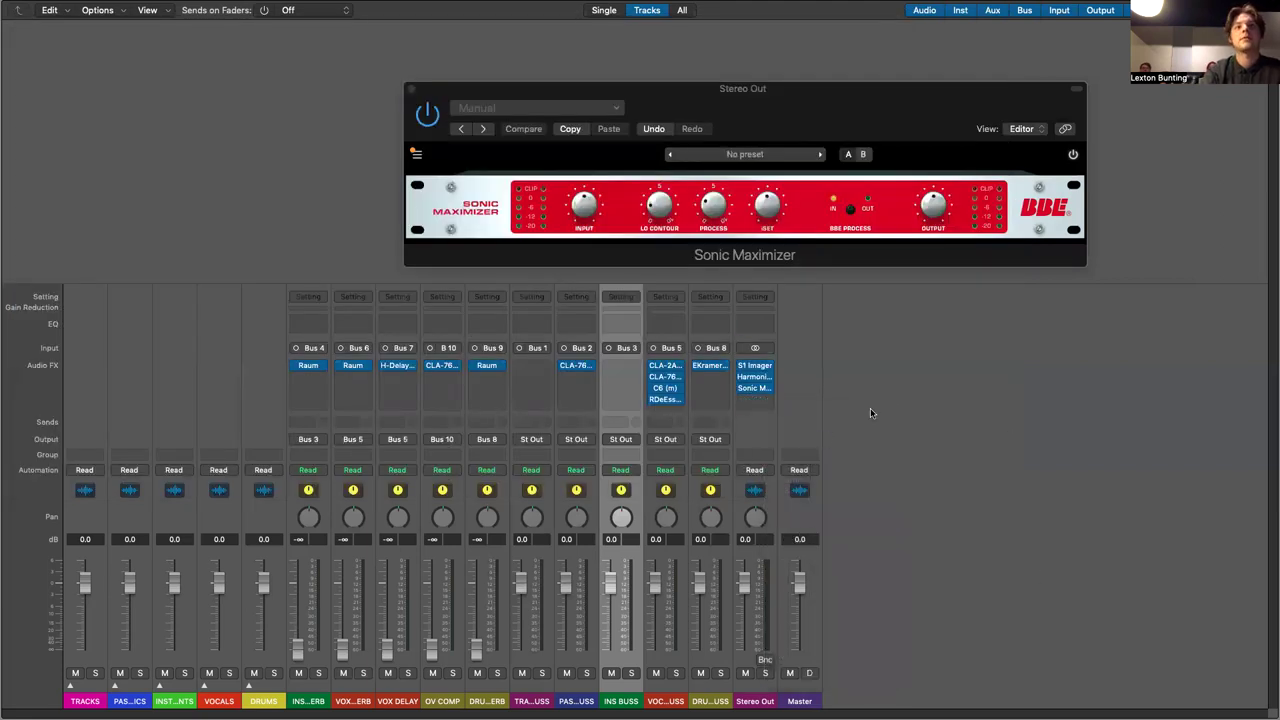
- Close the Sonic Maximizer window and add Waves PuigTec EQP1A (m) Dual Mono after it
click(409, 90)
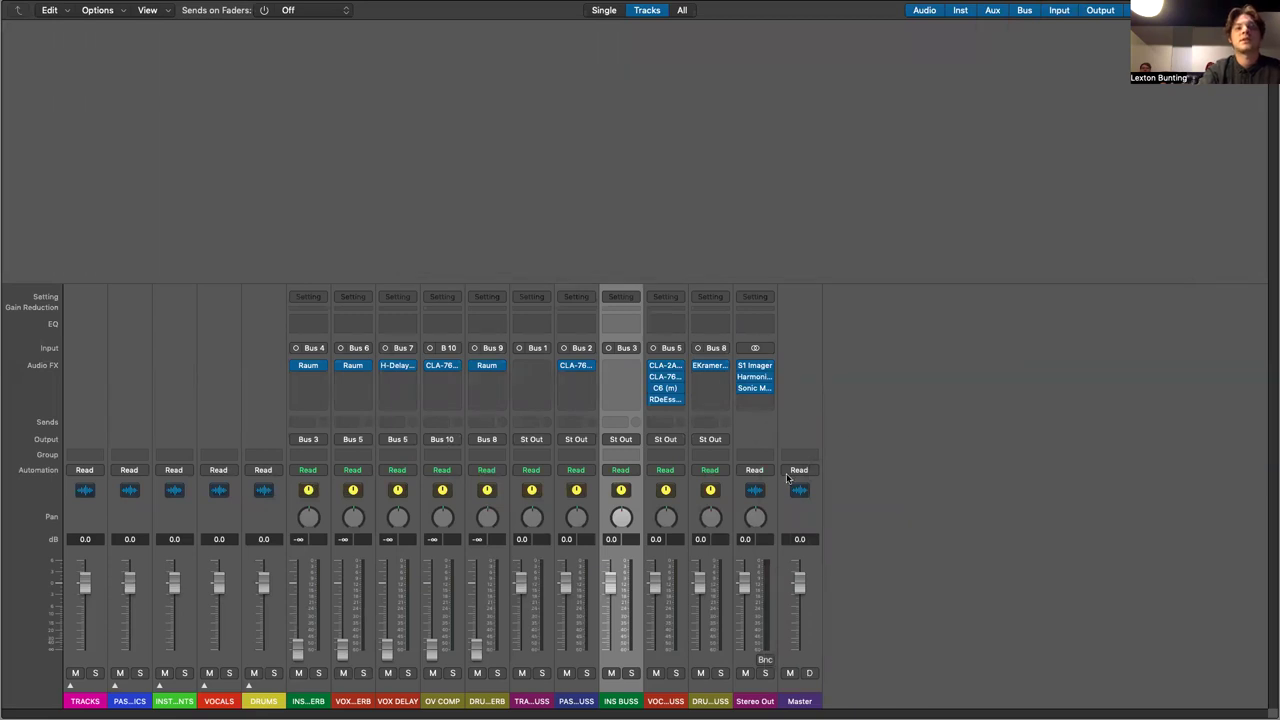
click(757, 404)
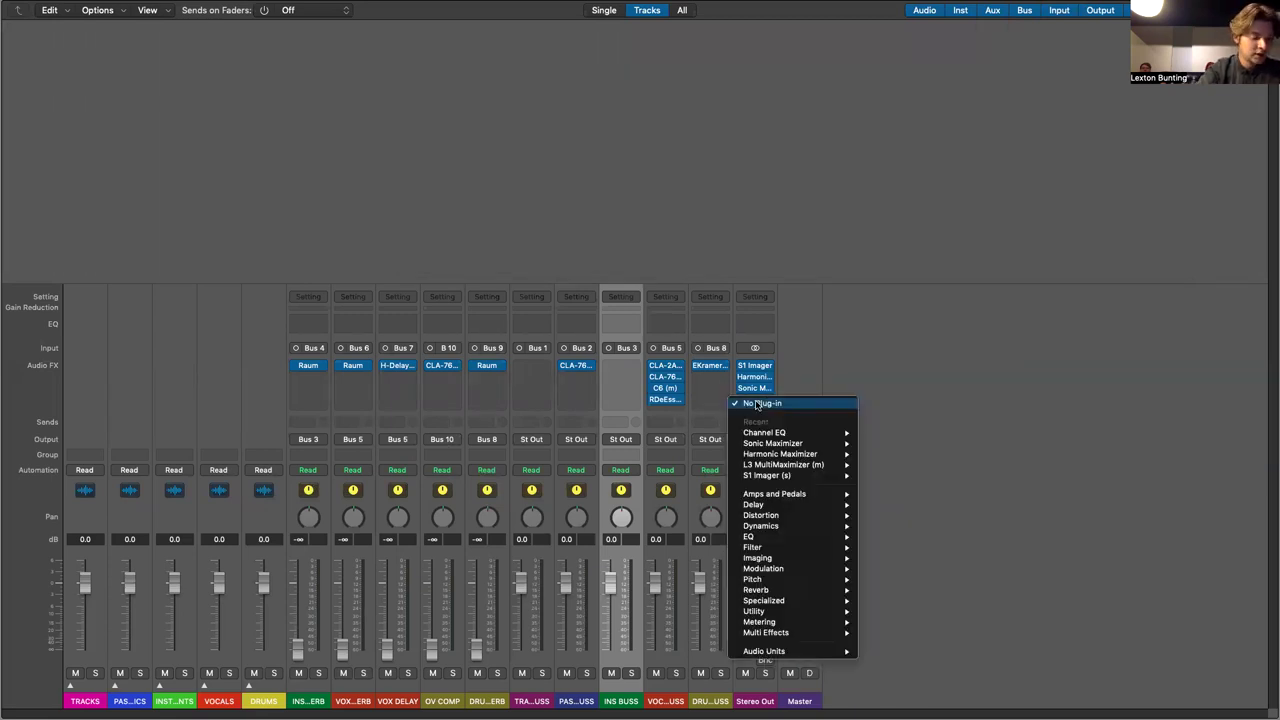
mouse_move(770, 465)
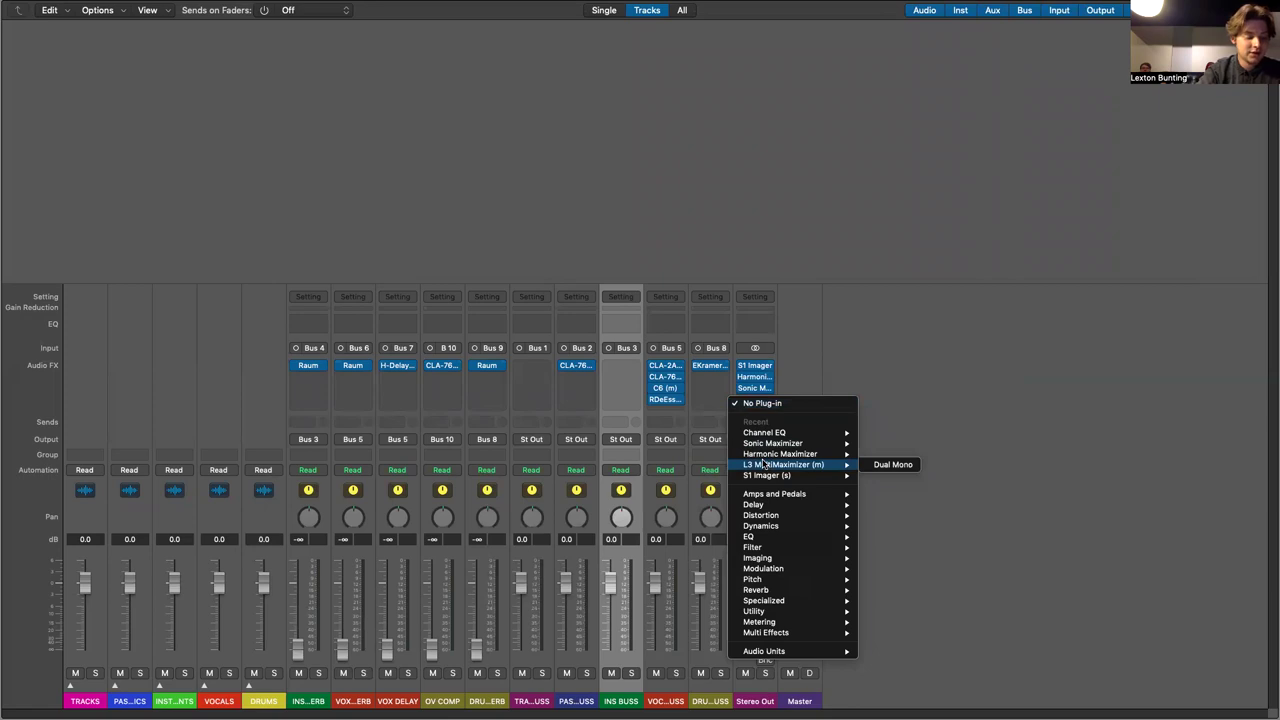
mouse_move(821, 651)
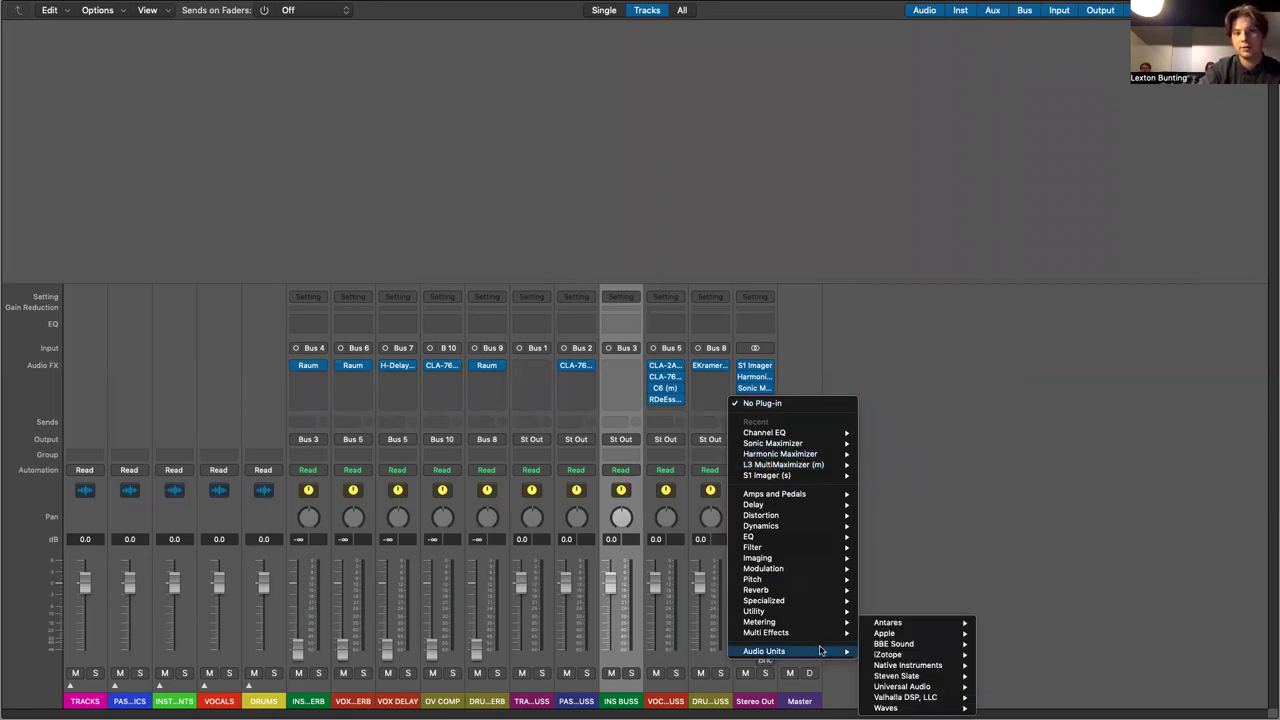
mouse_move(944, 708)
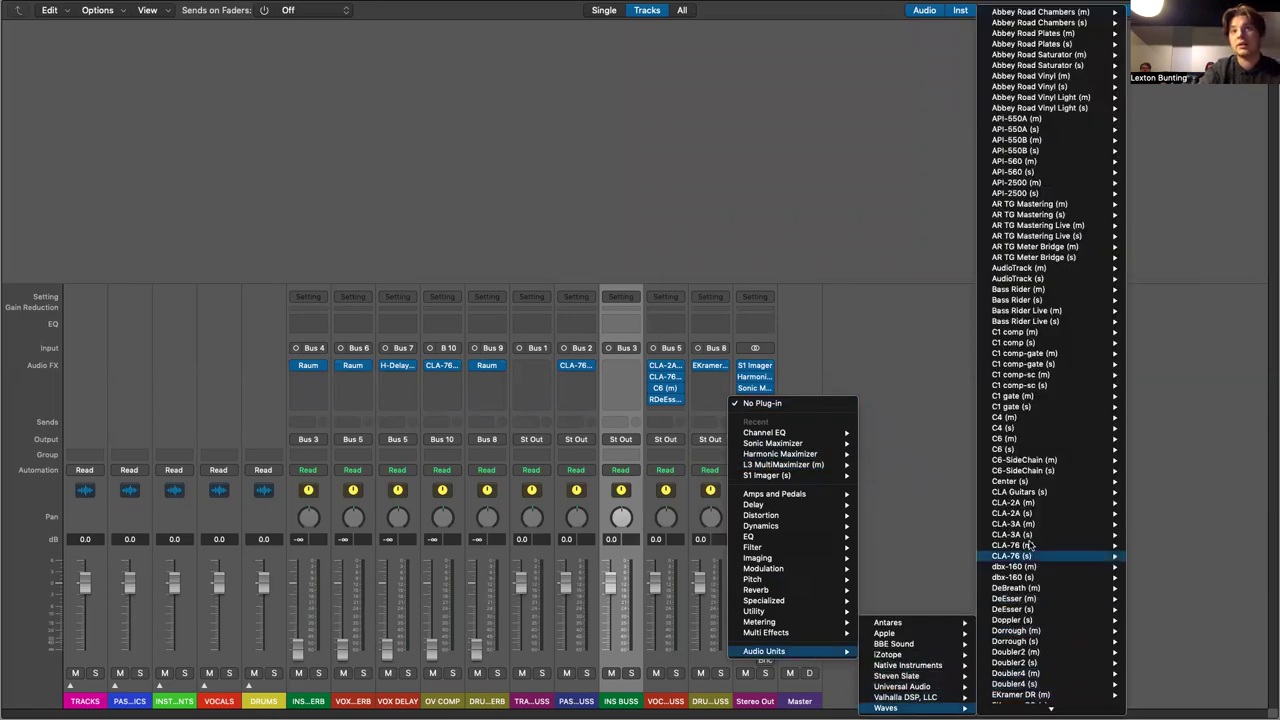
scroll(1030, 543, down, 3)
scroll(1030, 543, down, 15)
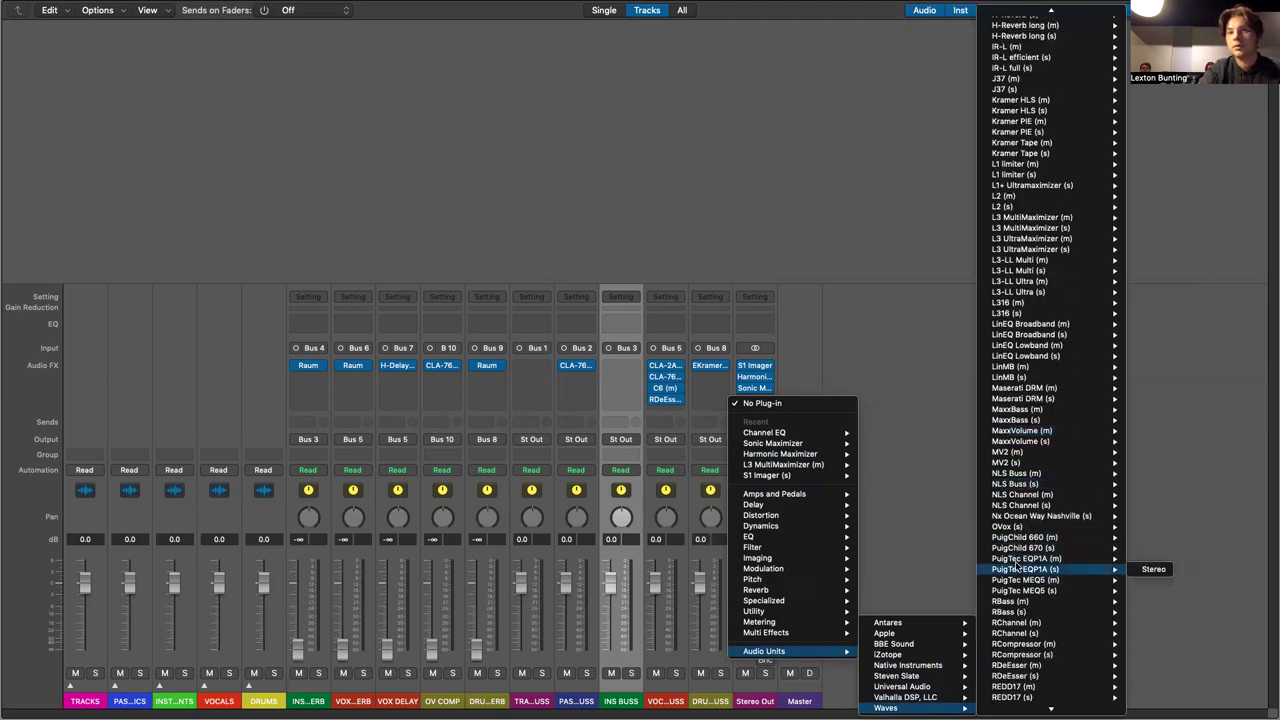
mouse_move(1018, 562)
click(1161, 558)
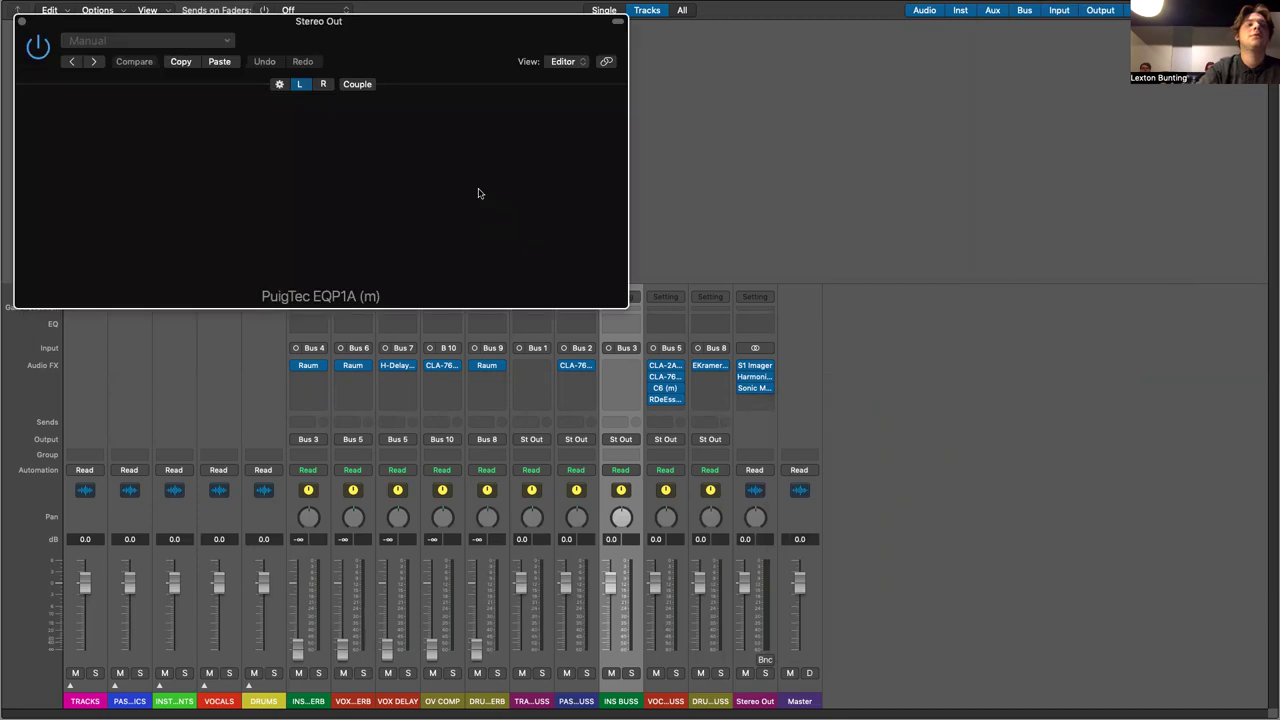
- Set the PuigTec low band to 100 Hz, with boost near 3 and attenuation near 2.1
drag(423, 40, 781, 120)
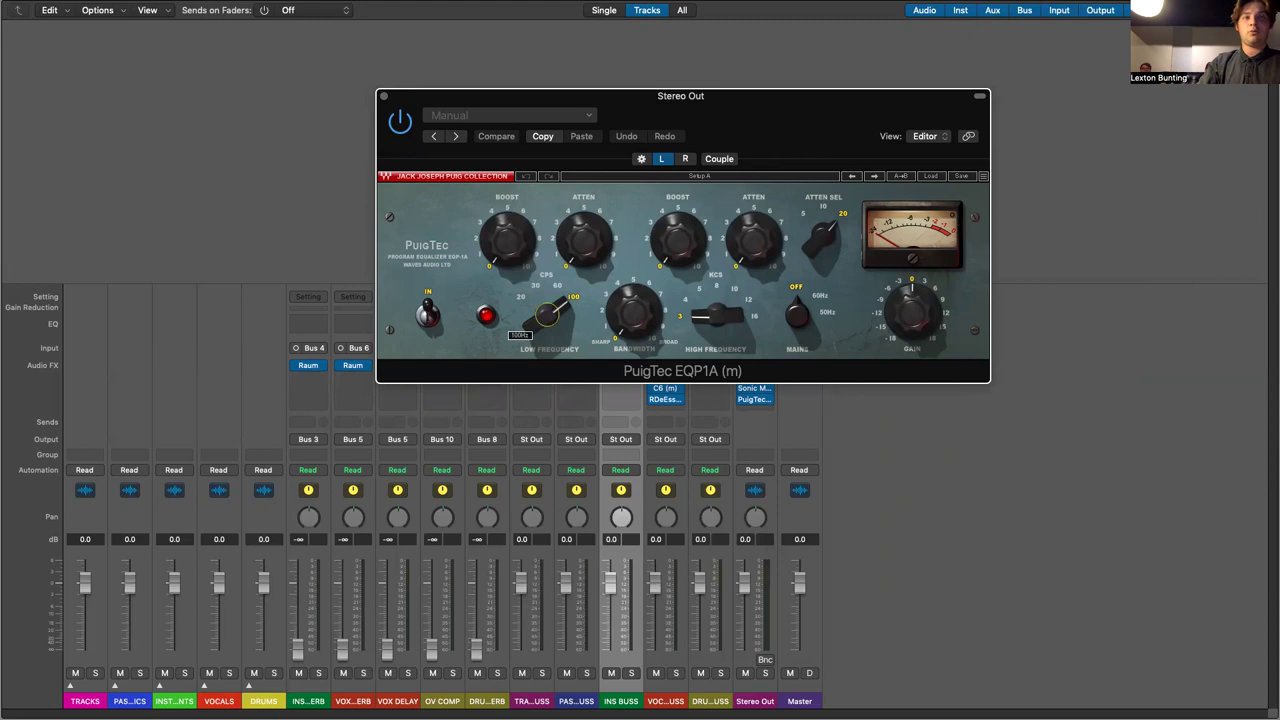
drag(548, 313, 632, 325)
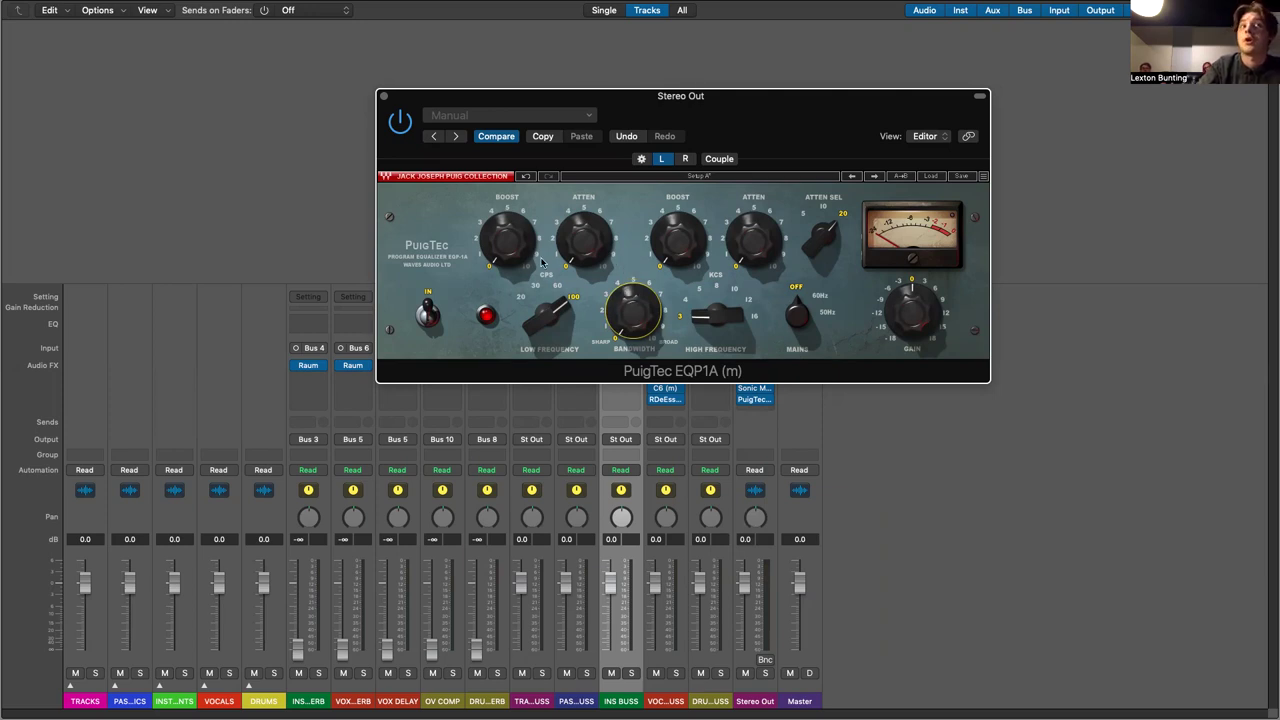
mouse_move(507, 245)
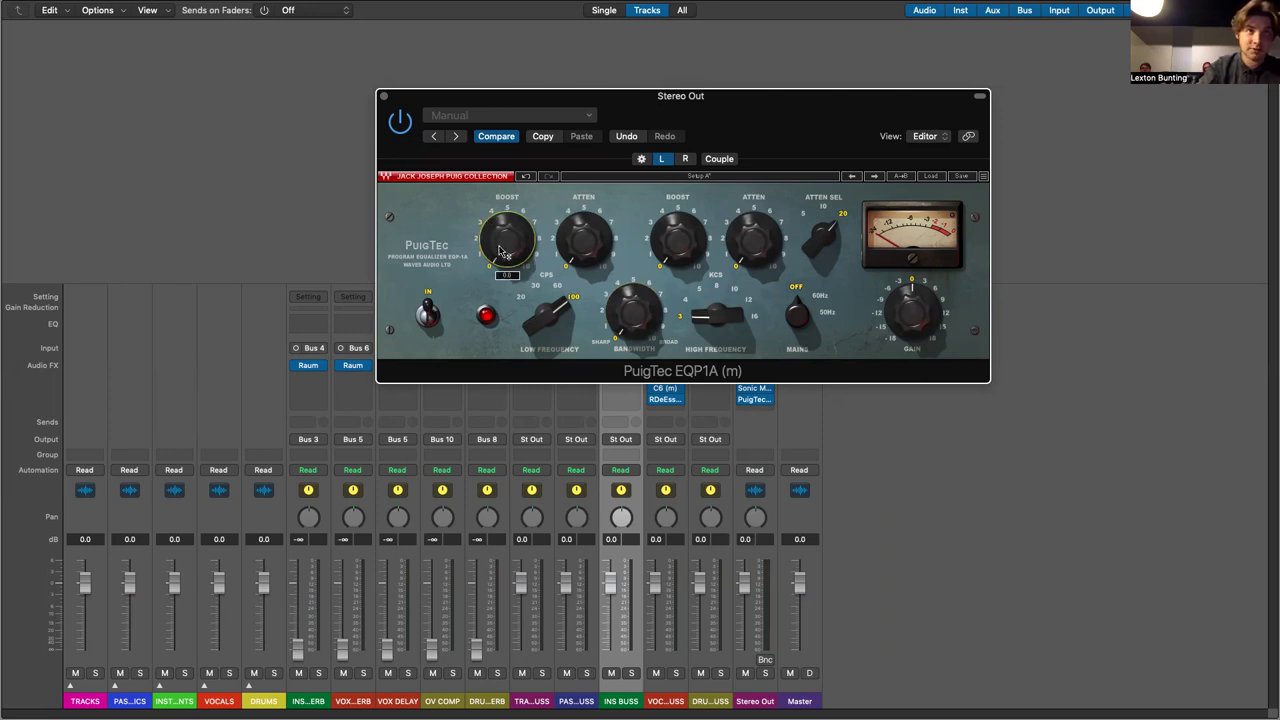
mouse_move(581, 246)
mouse_down()
mouse_move(581, 225)
mouse_move(581, 236)
mouse_up()
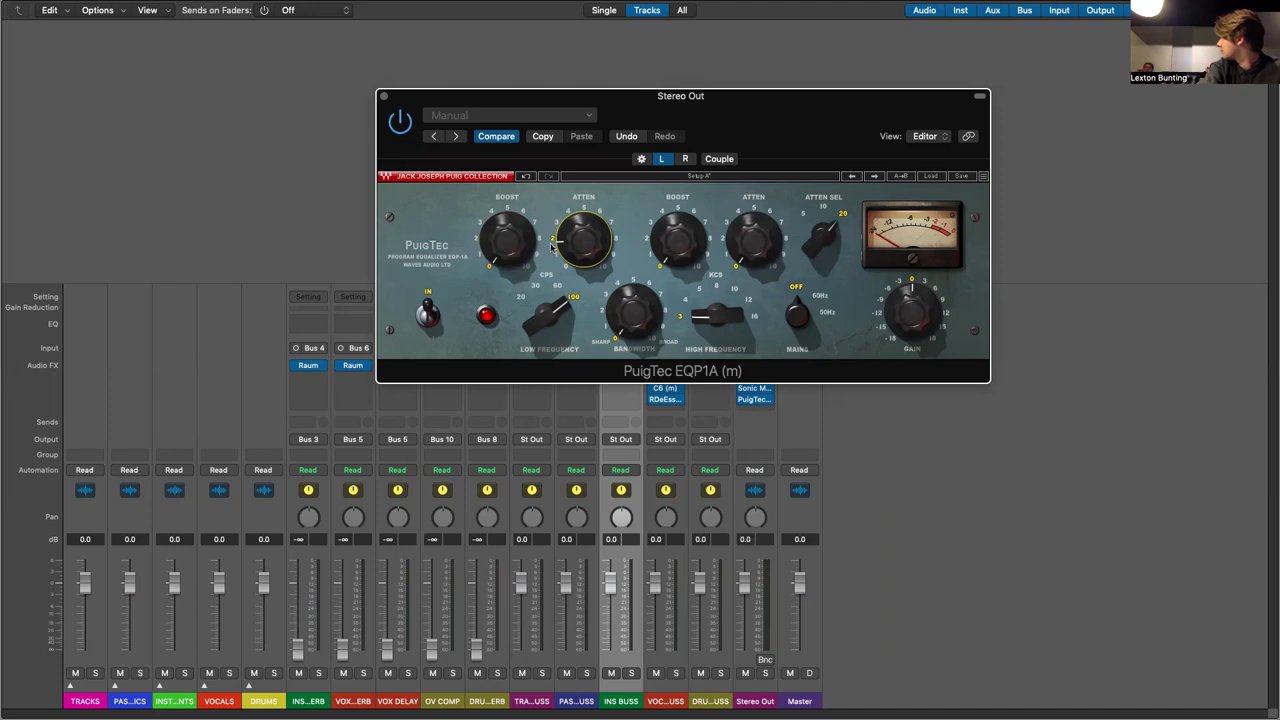
drag(551, 247, 551, 216)
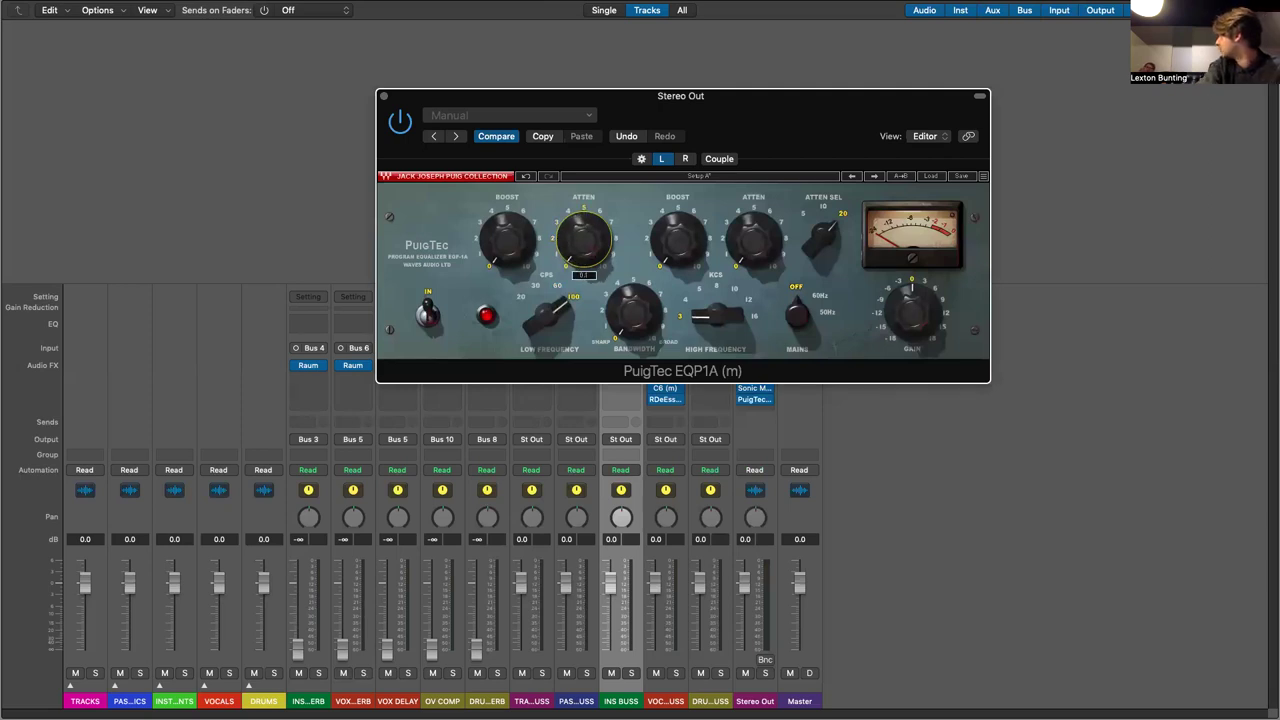
drag(551, 216, 507, 228)
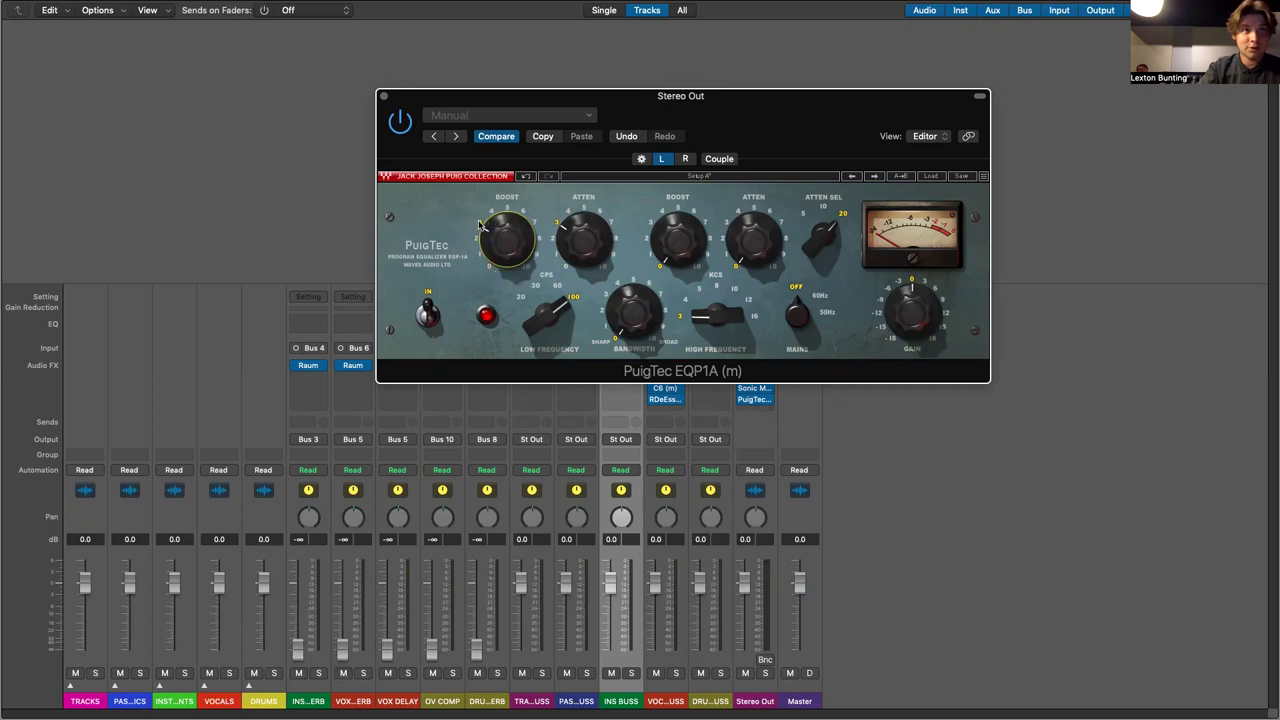
drag(541, 330, 541, 332)
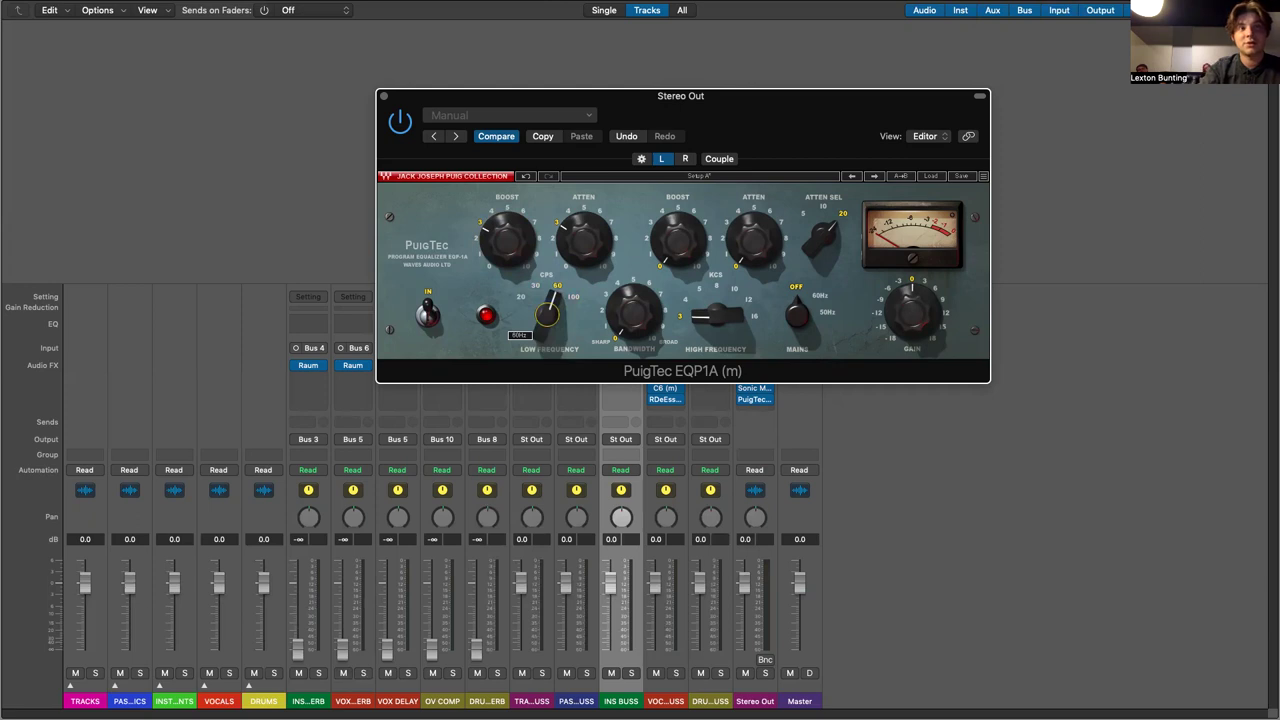
drag(548, 316, 548, 300)
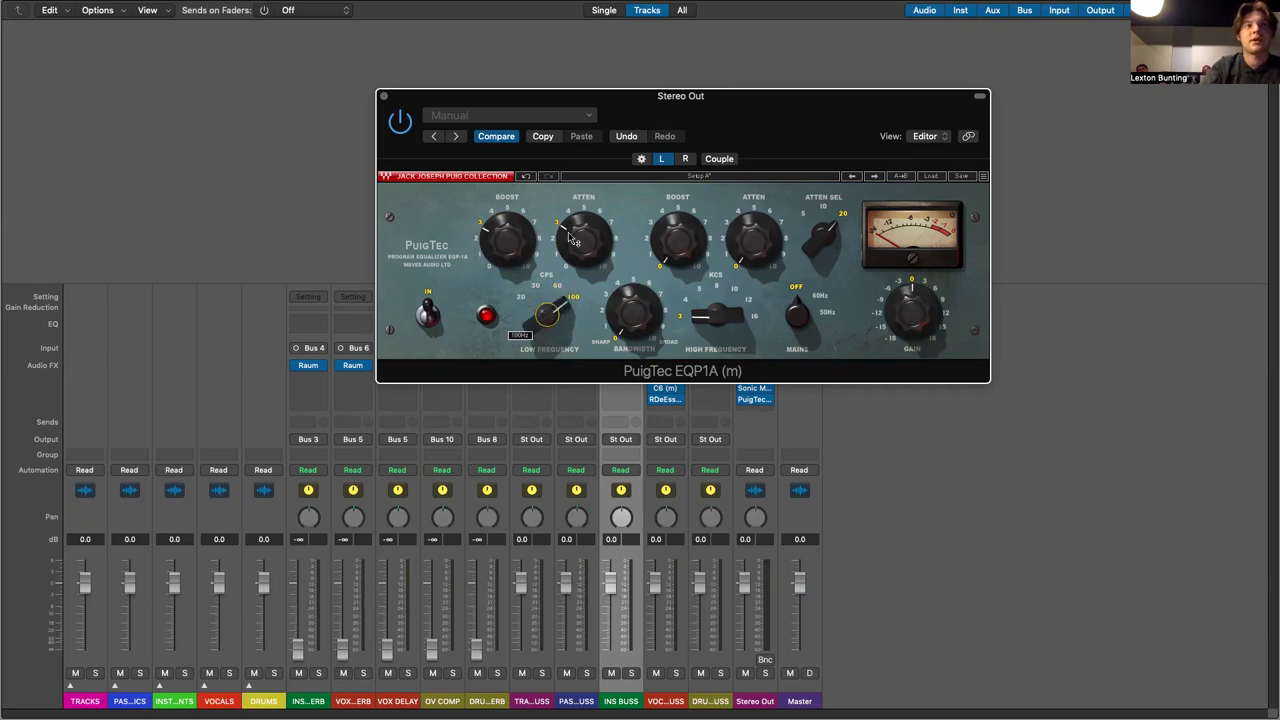
drag(583, 240, 583, 246)
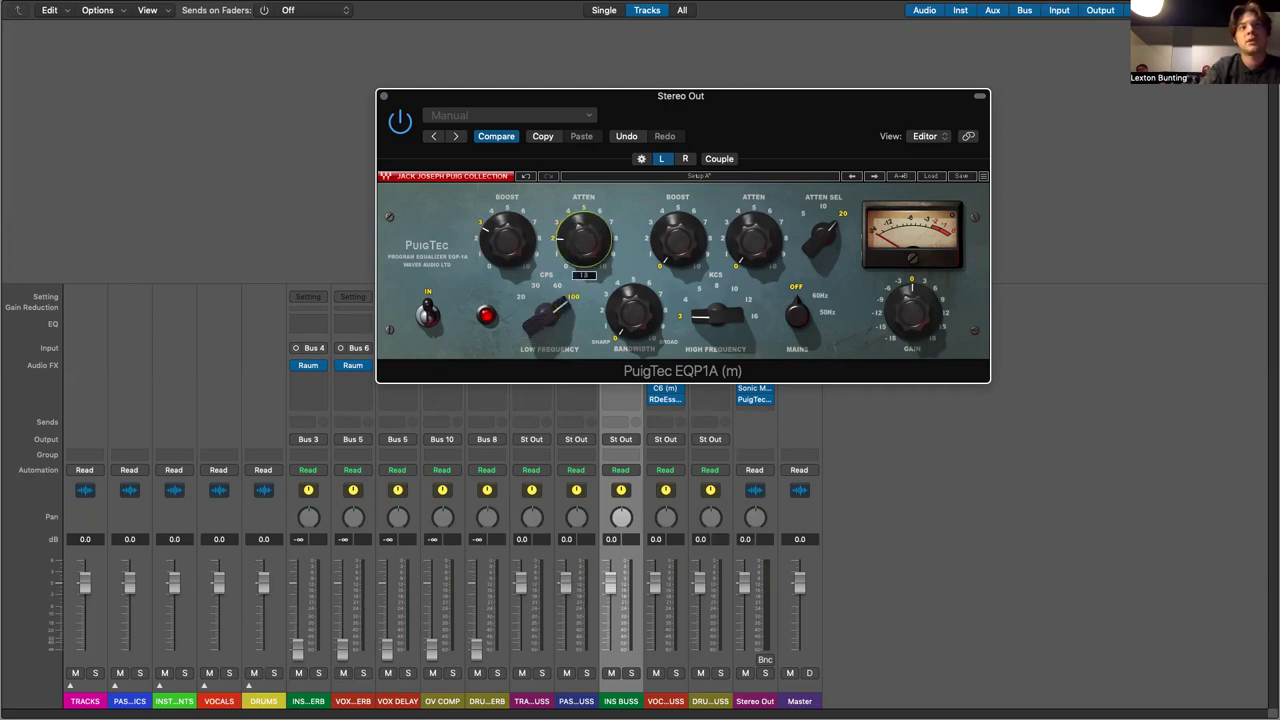
- Boost 5 kHz by about 2.3, set ATTEN SEL 10 kHz, MAINS 50Hz, trim gain, and close the editor
drag(633, 312, 633, 300)
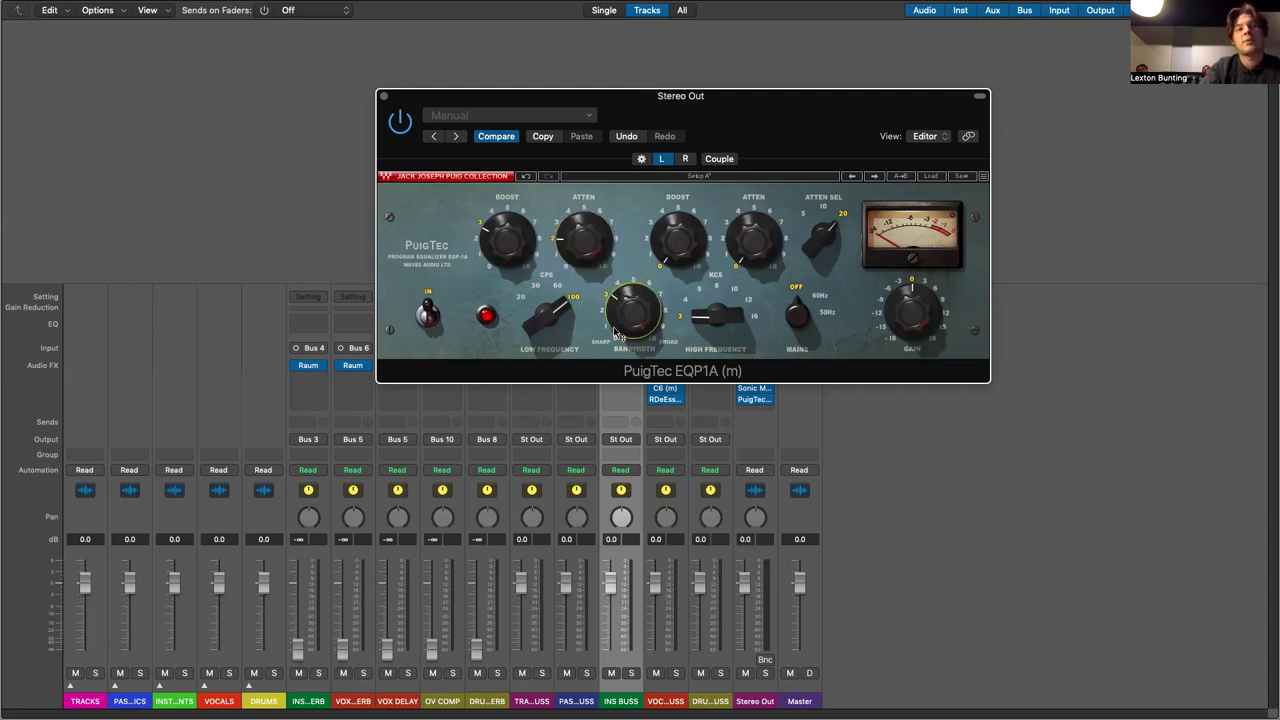
drag(705, 320, 705, 308)
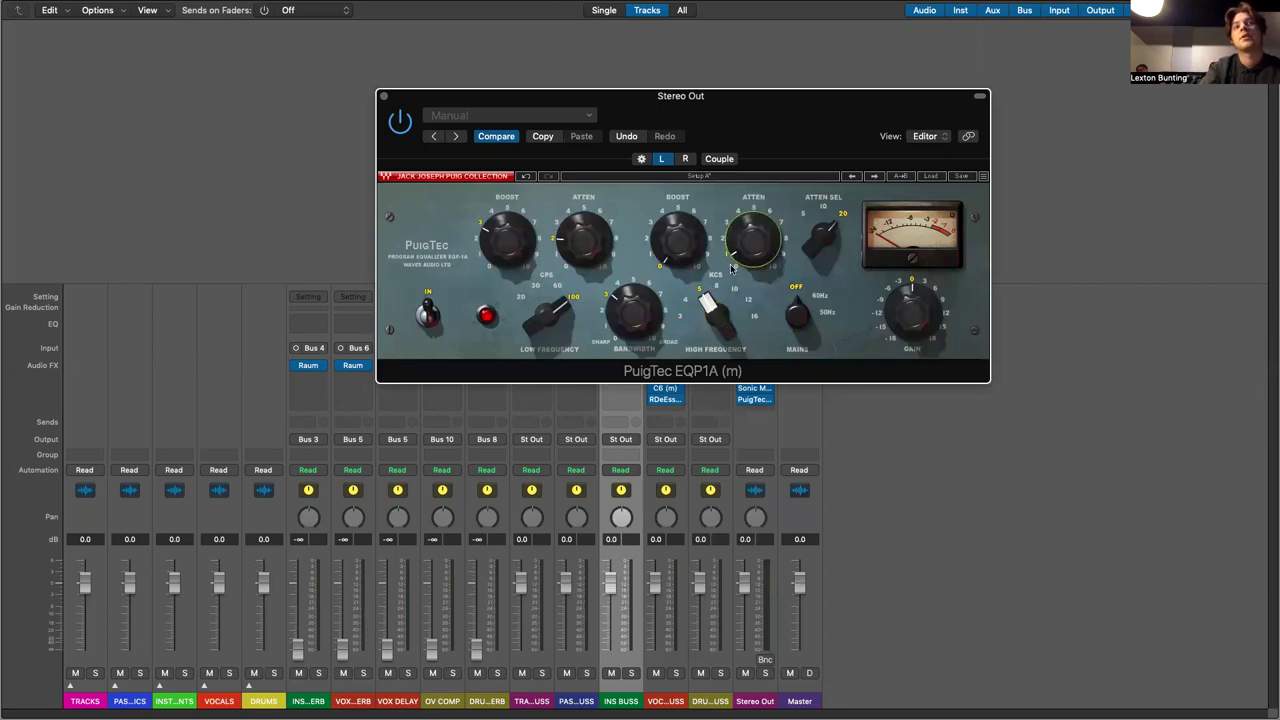
mouse_move(729, 254)
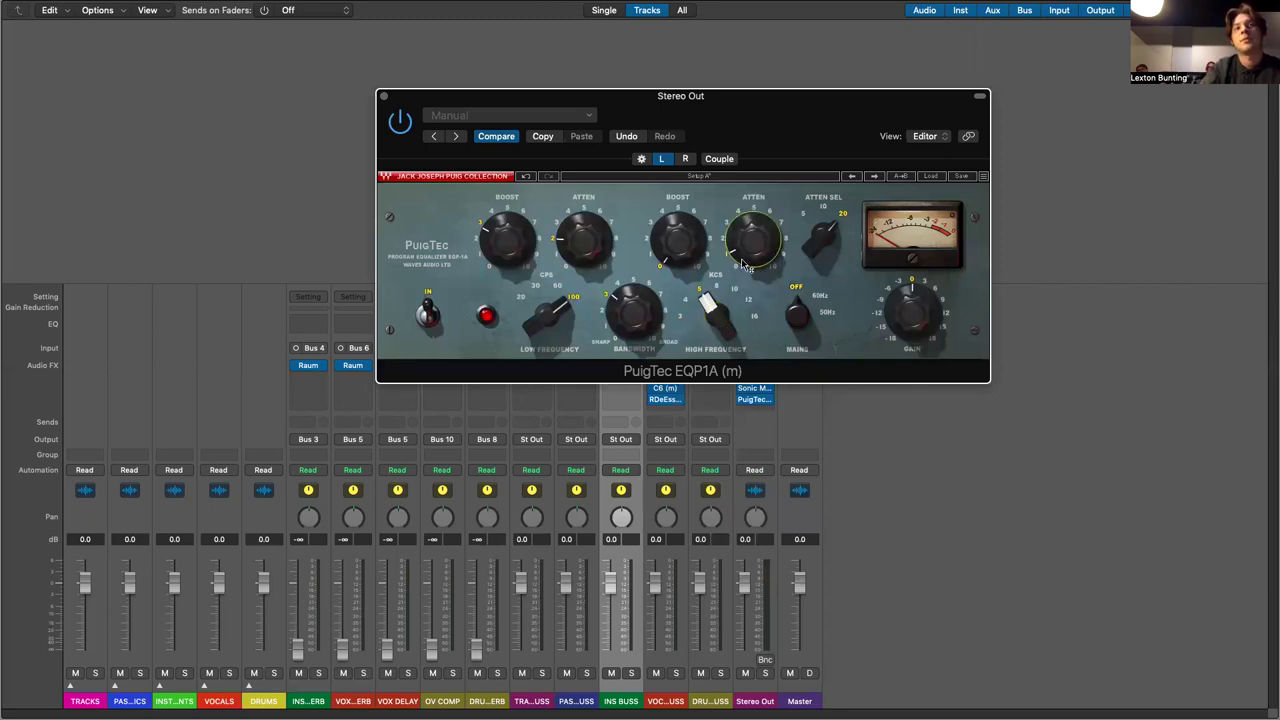
drag(688, 252, 688, 232)
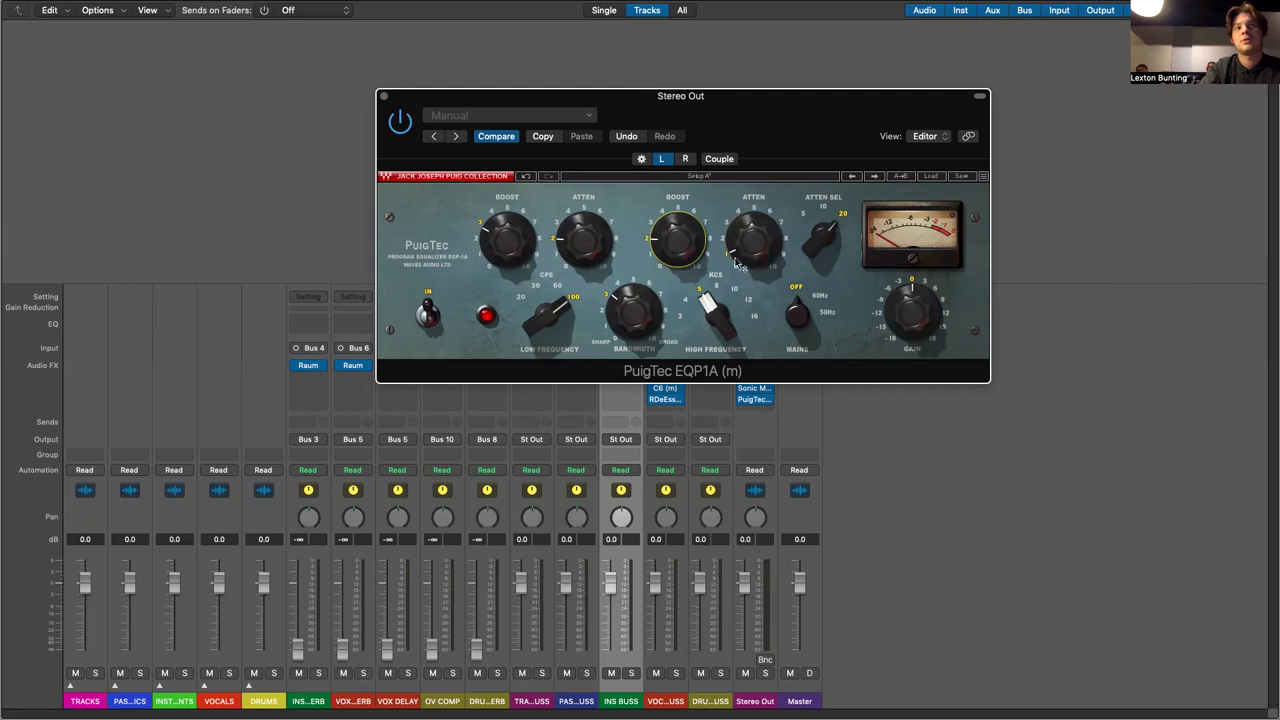
mouse_move(822, 234)
drag(822, 234, 822, 246)
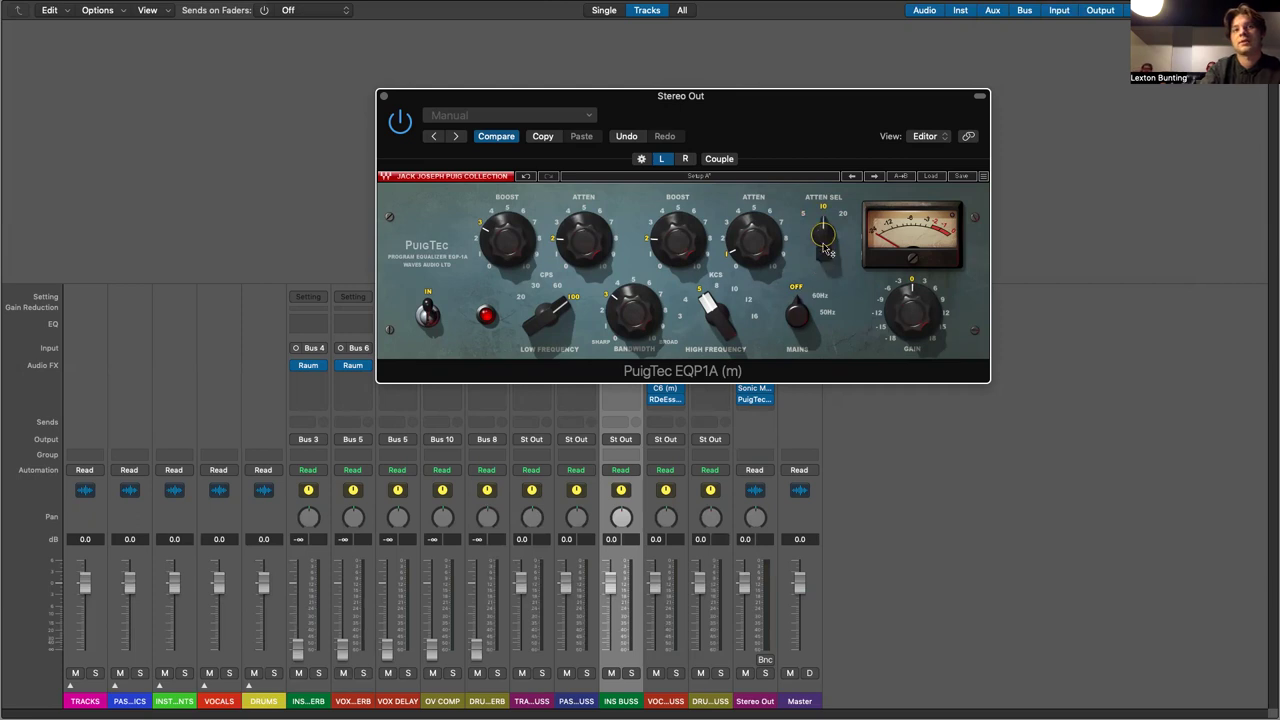
drag(797, 316, 824, 318)
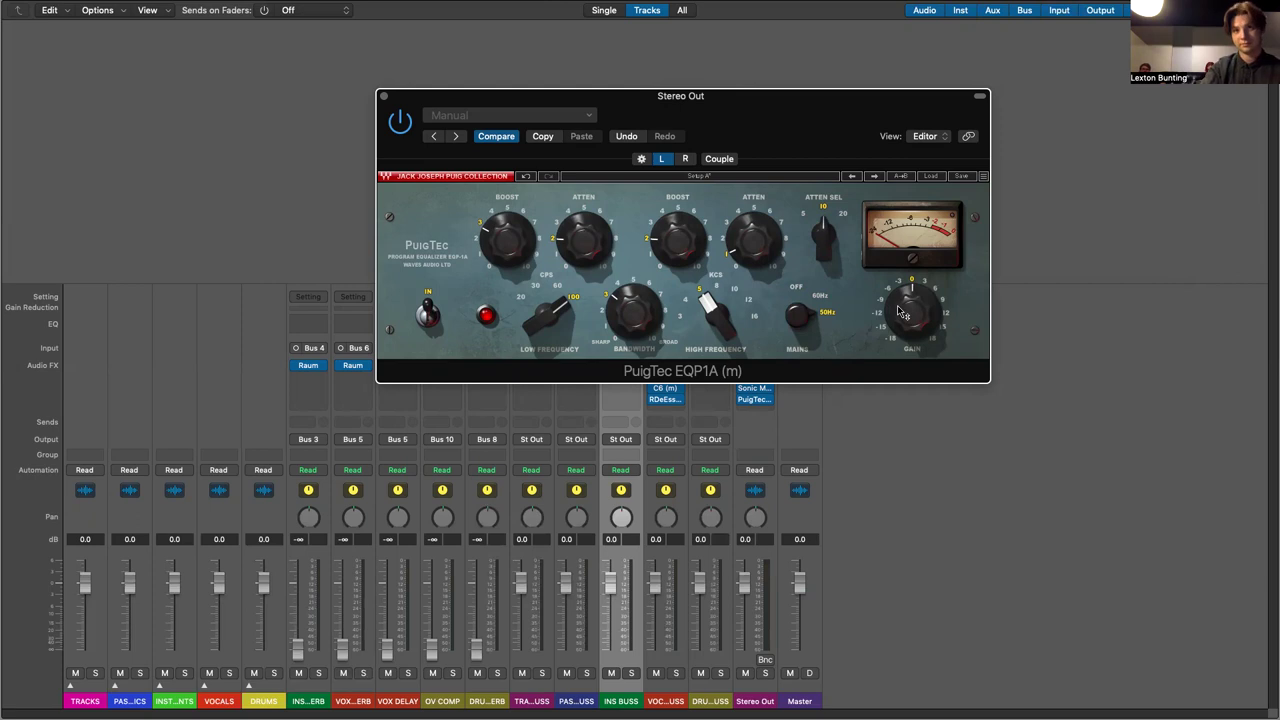
mouse_move(910, 295)
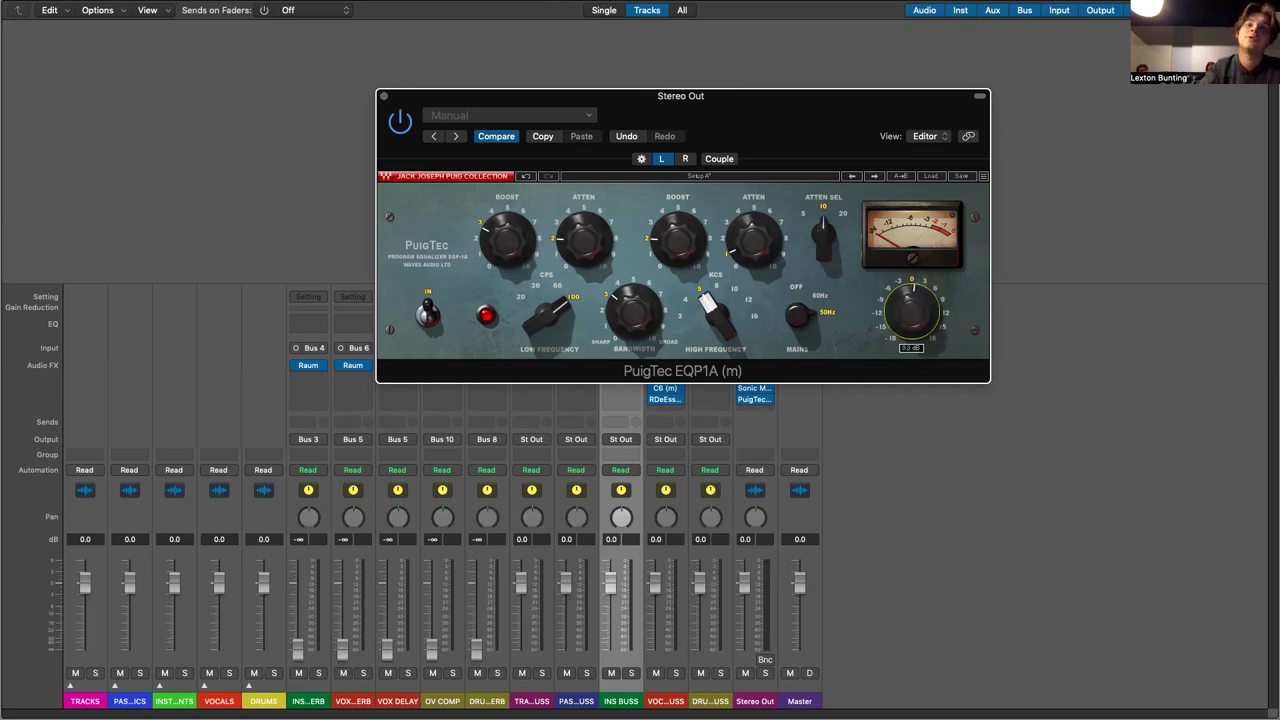
drag(912, 317, 917, 316)
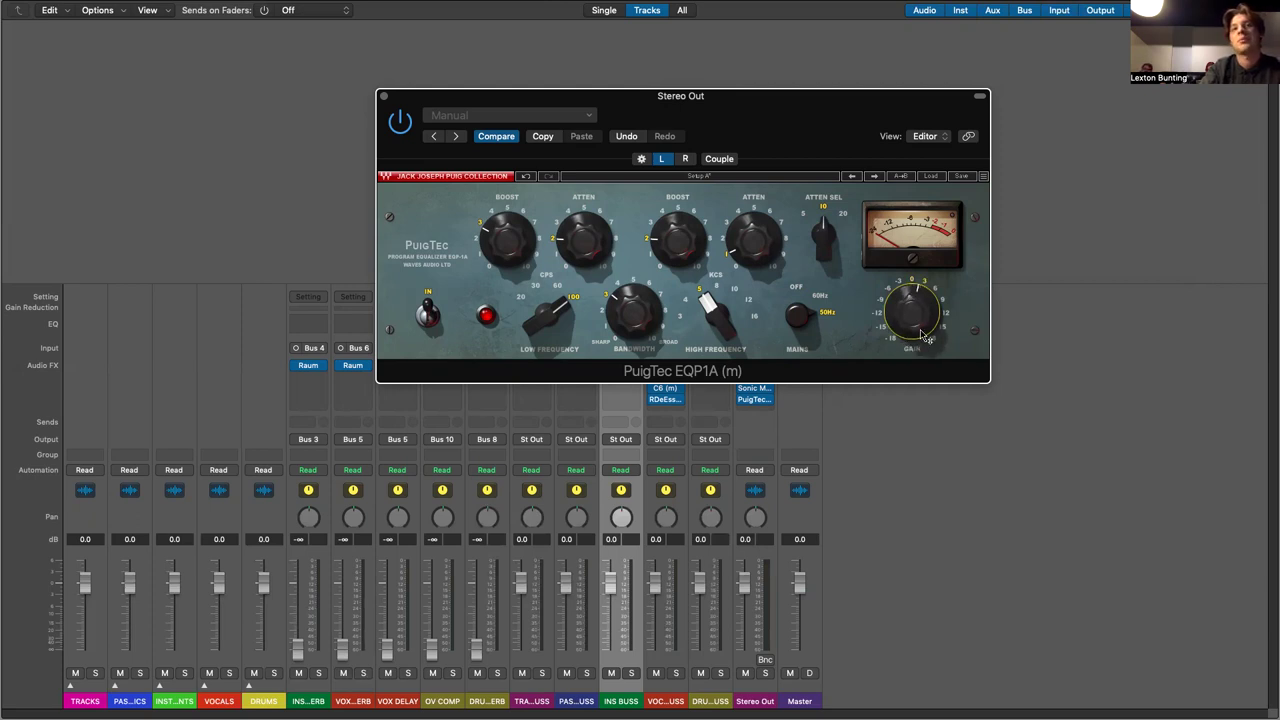
click(382, 96)
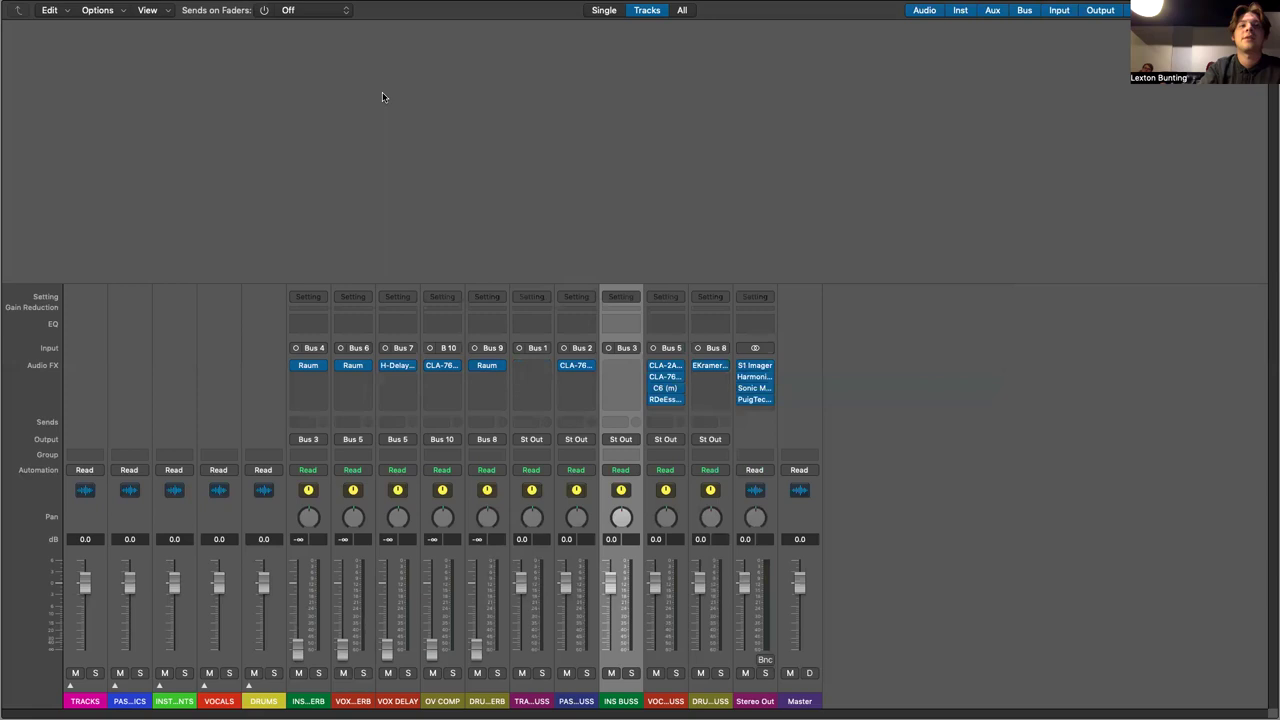
- Insert Waves NLS Channel (m) from Audio Units > Waves into an empty Stereo Out slot
click(757, 412)
mouse_move(790, 656)
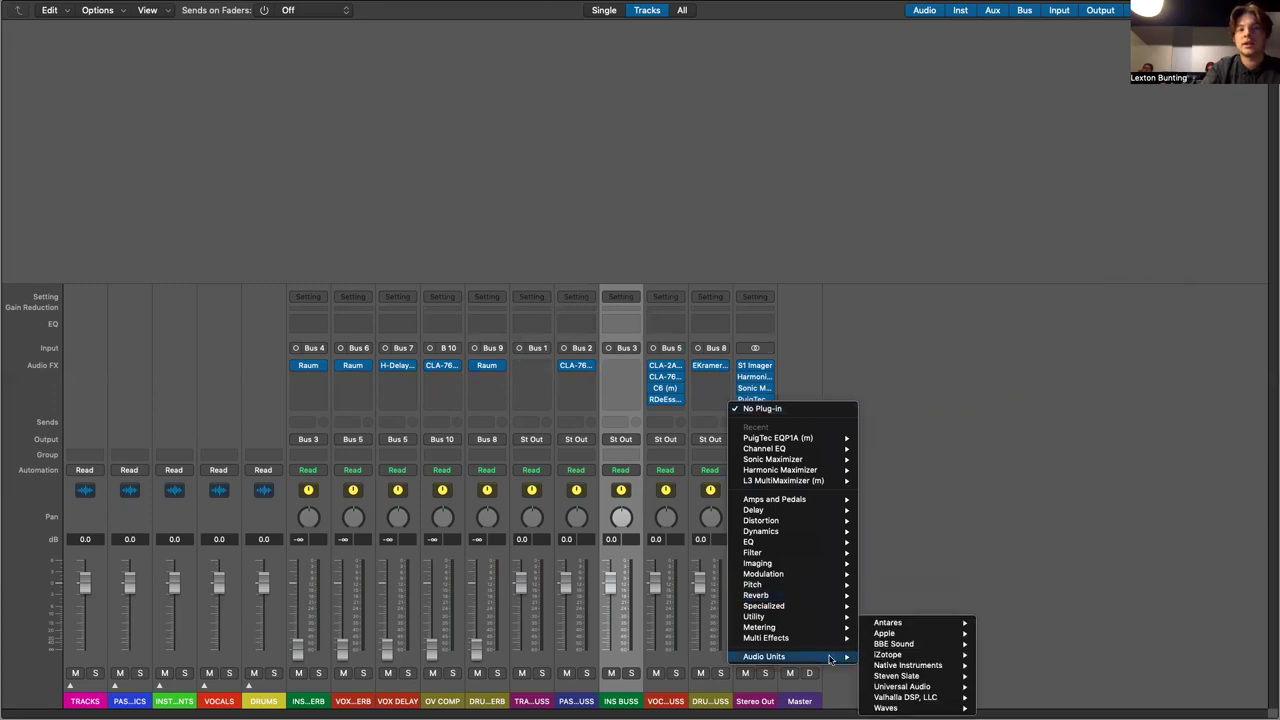
mouse_move(900, 687)
mouse_move(886, 708)
scroll(1040, 450, down, 15)
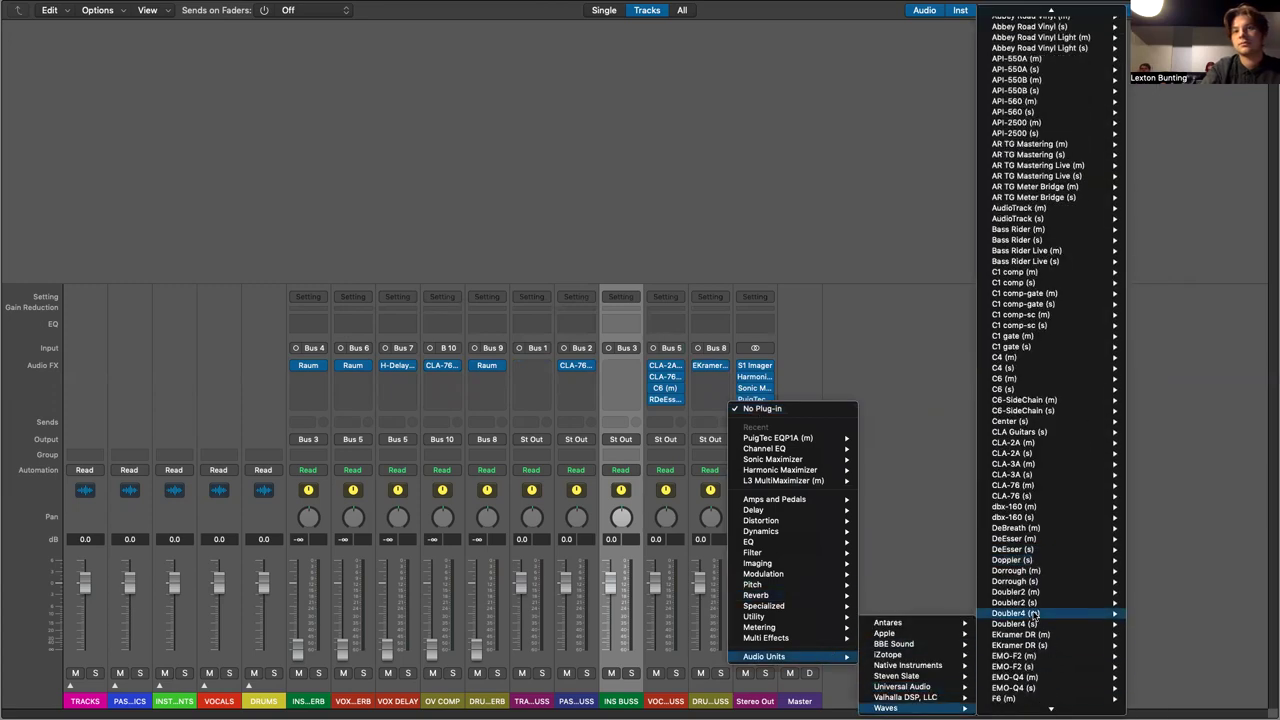
mouse_move(1033, 608)
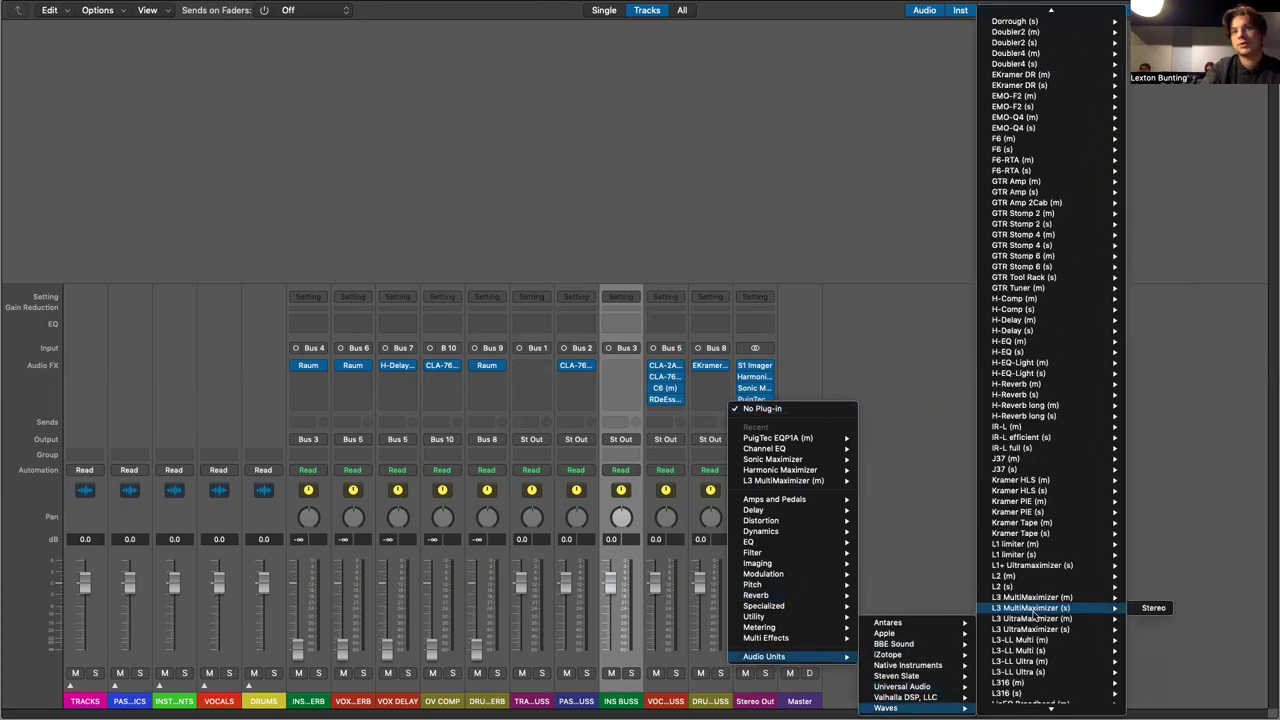
scroll(1033, 608, down, 15)
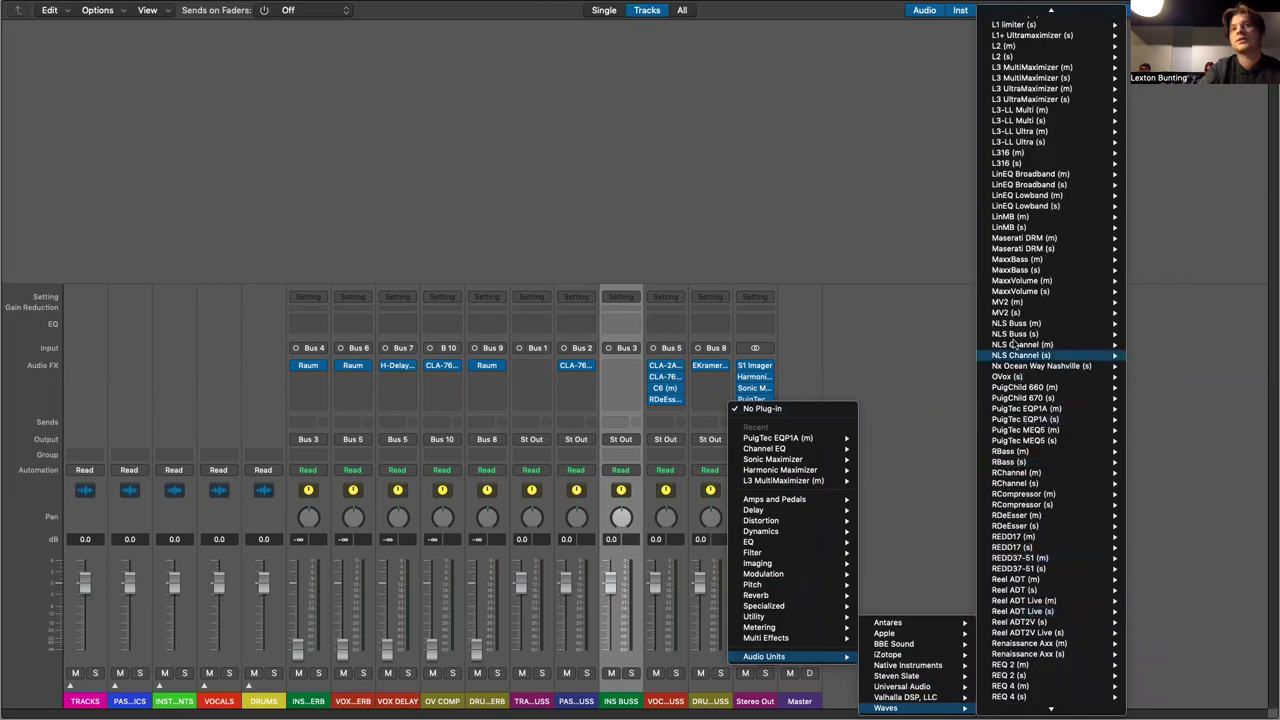
click(1020, 345)
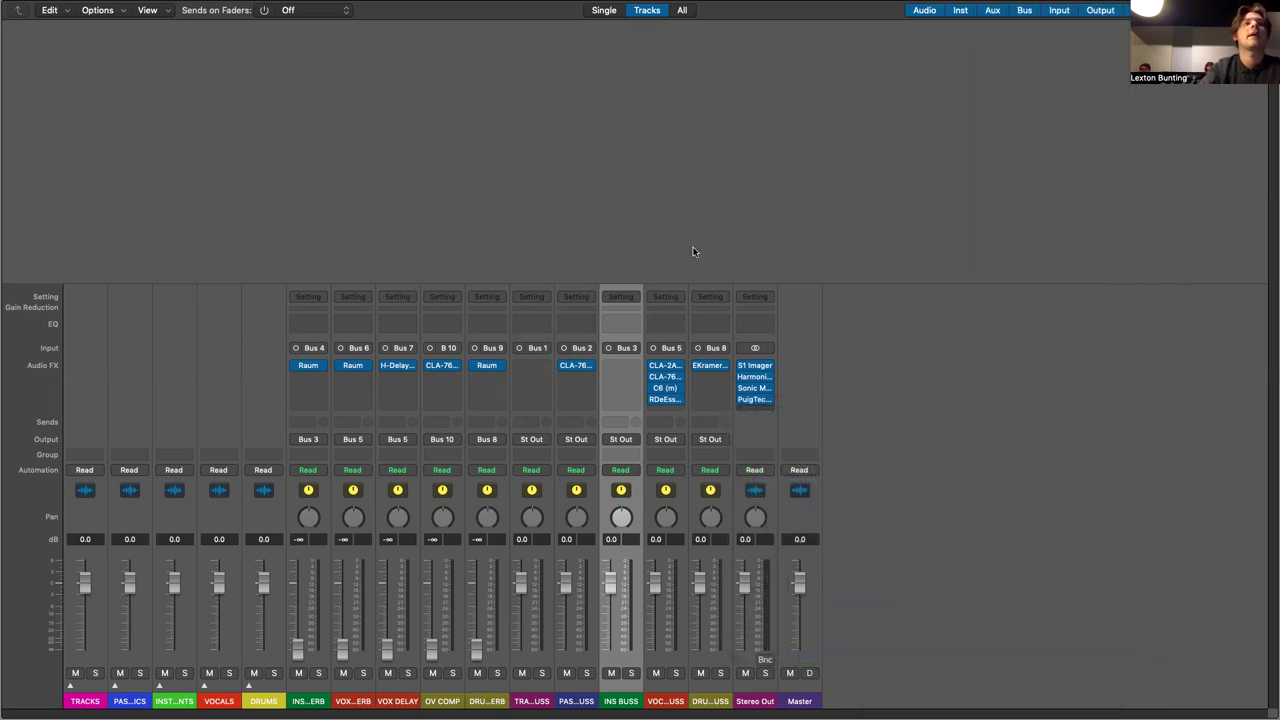
- Move the NLS window aside, compare the Spike, Mike and Nevo emulations, and keep VCA group 1
drag(149, 21, 995, 66)
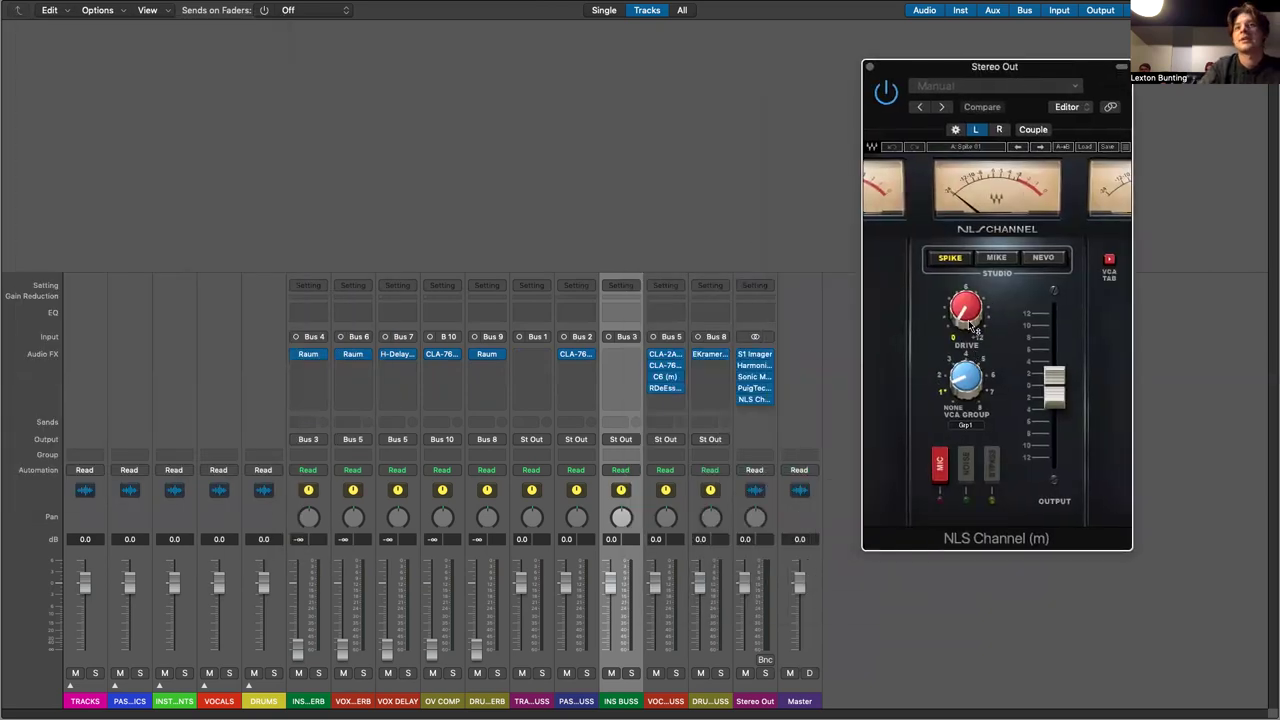
click(962, 376)
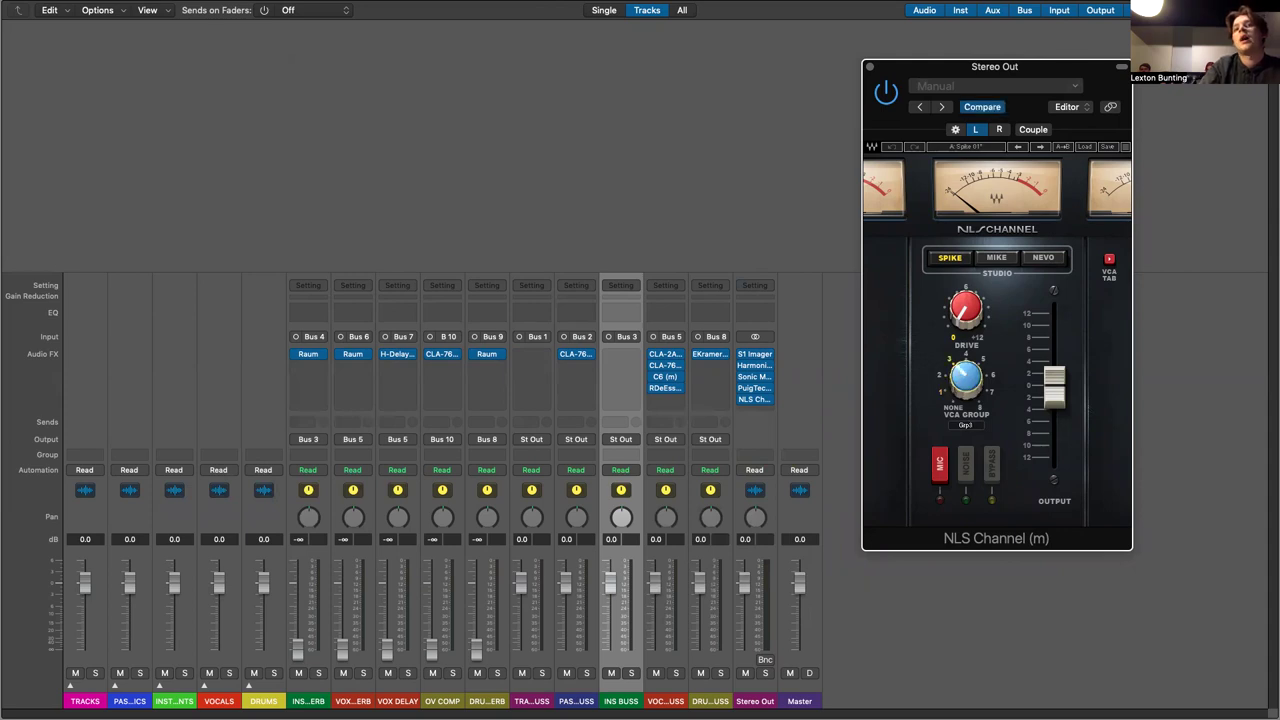
drag(965, 376, 965, 392)
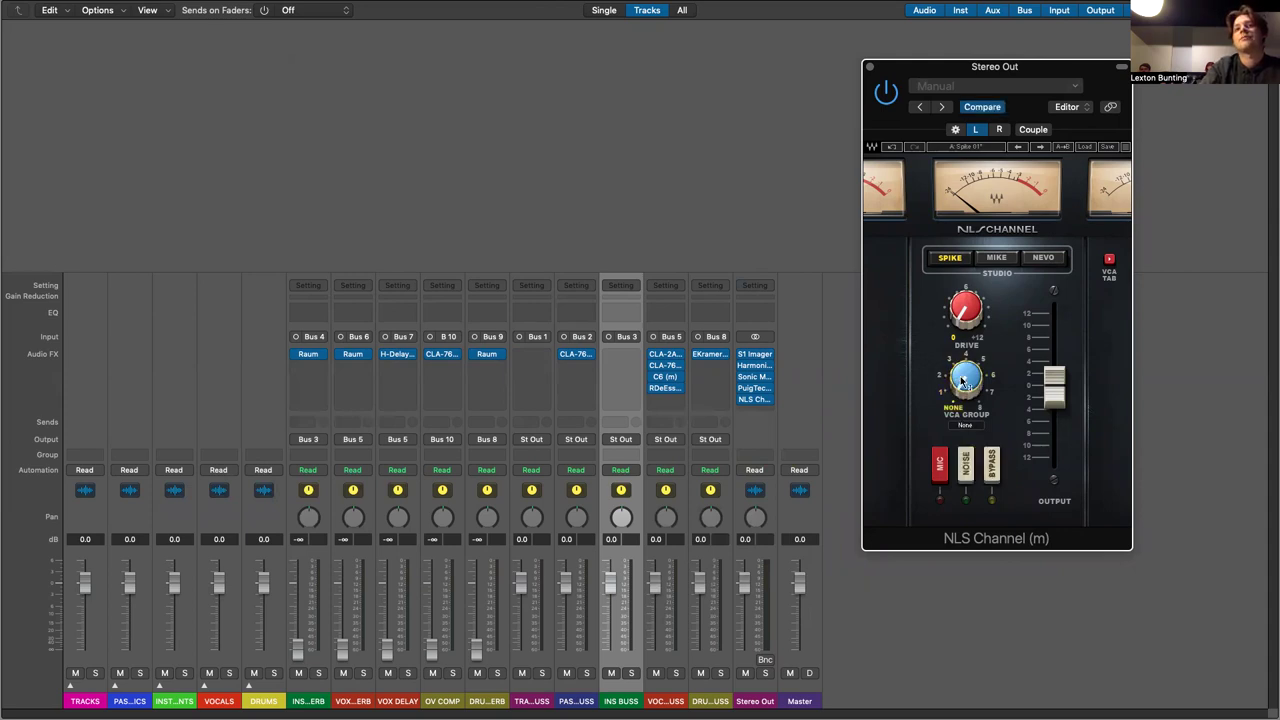
click(996, 257)
click(966, 261)
click(1004, 259)
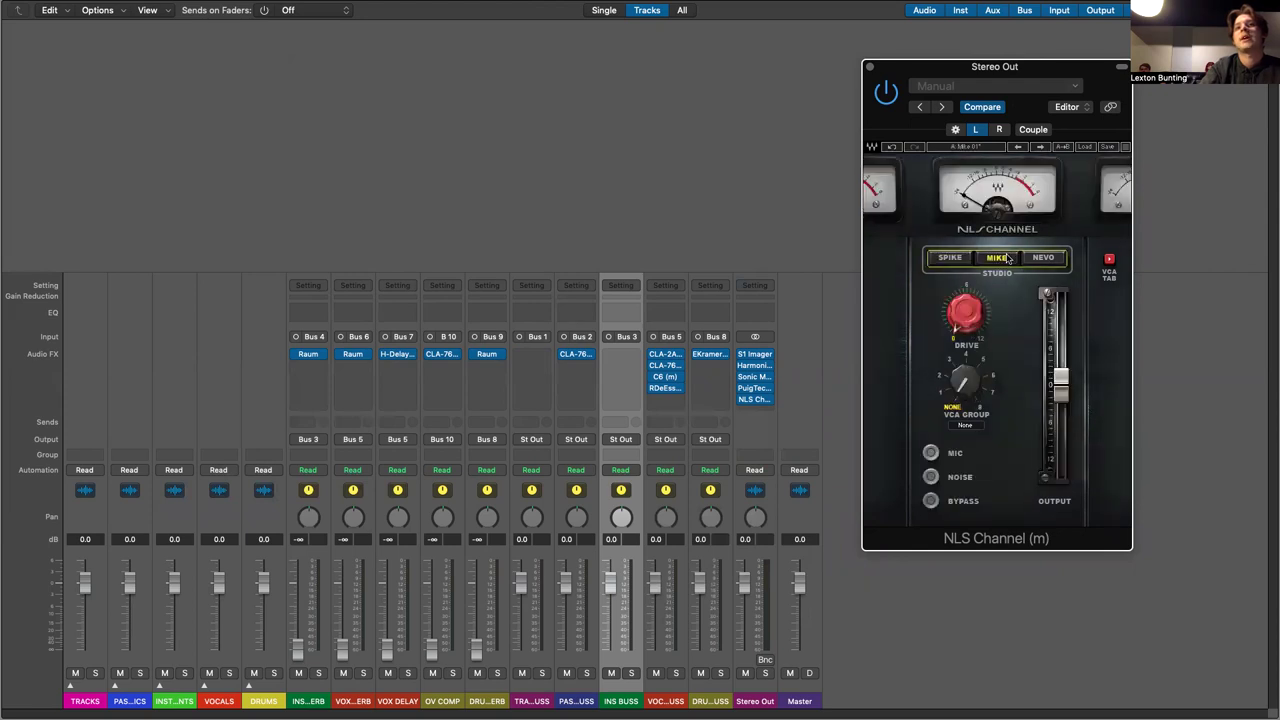
click(1052, 260)
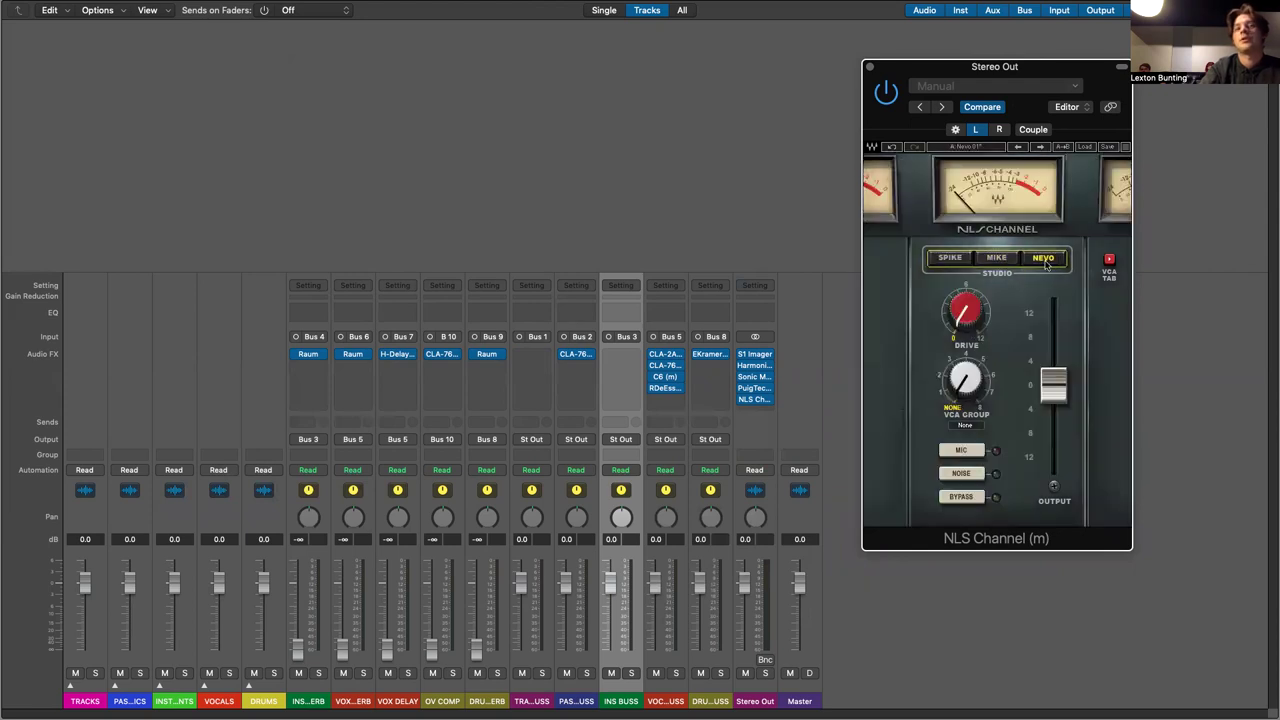
click(998, 262)
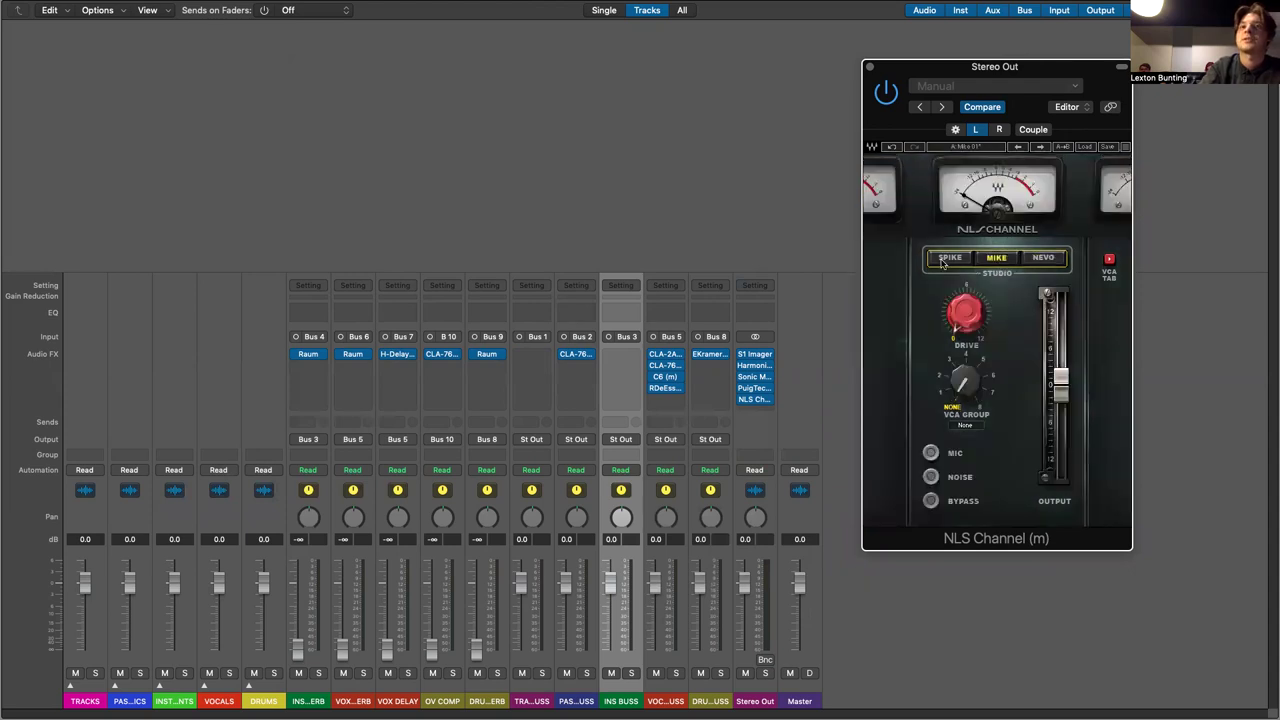
click(945, 260)
mouse_move(967, 324)
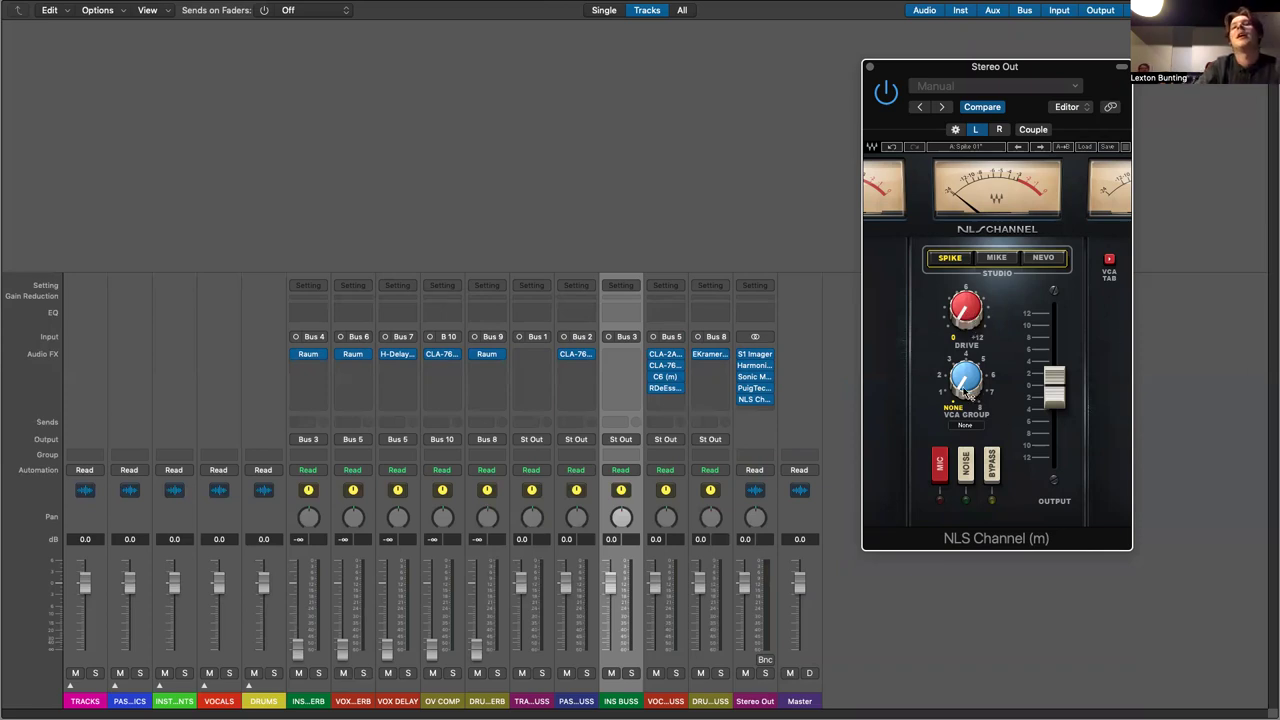
mouse_move(966, 378)
mouse_down()
mouse_move(966, 360)
mouse_move(966, 382)
mouse_up()
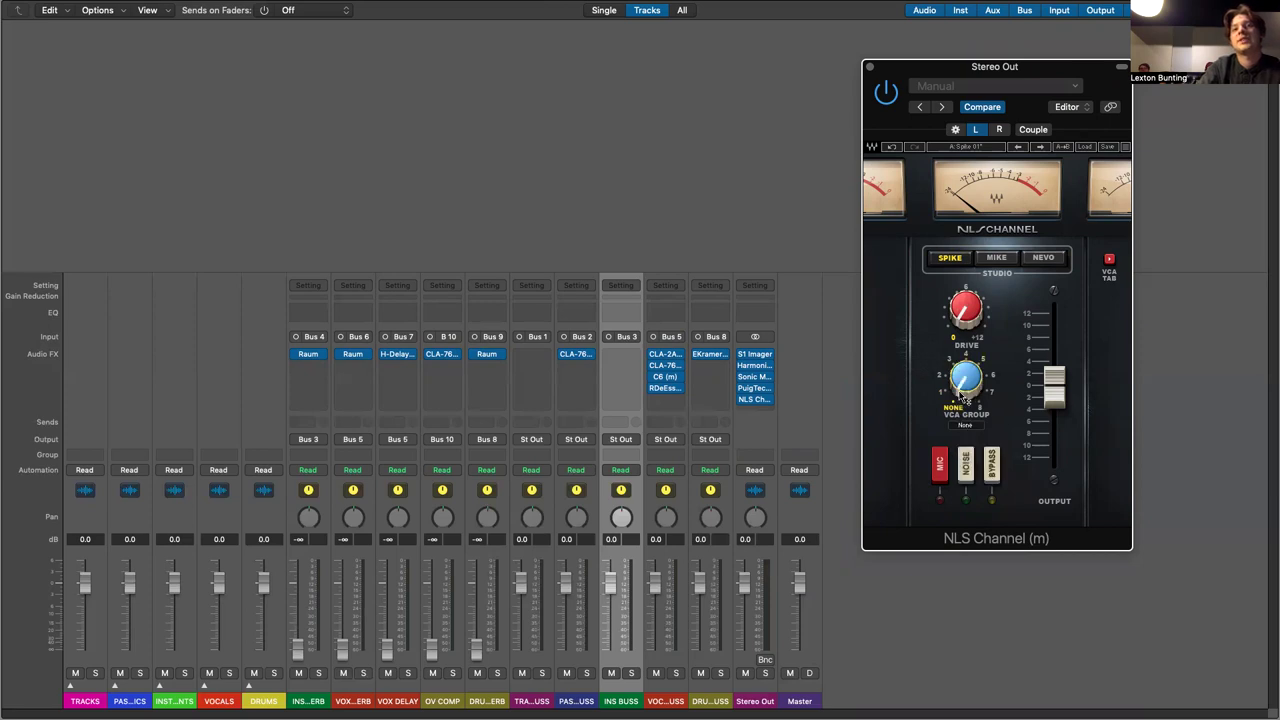
- Raise NLS Drive to 0.5, settle on the Mike emulation, and nudge the Output fader up
drag(966, 310, 970, 305)
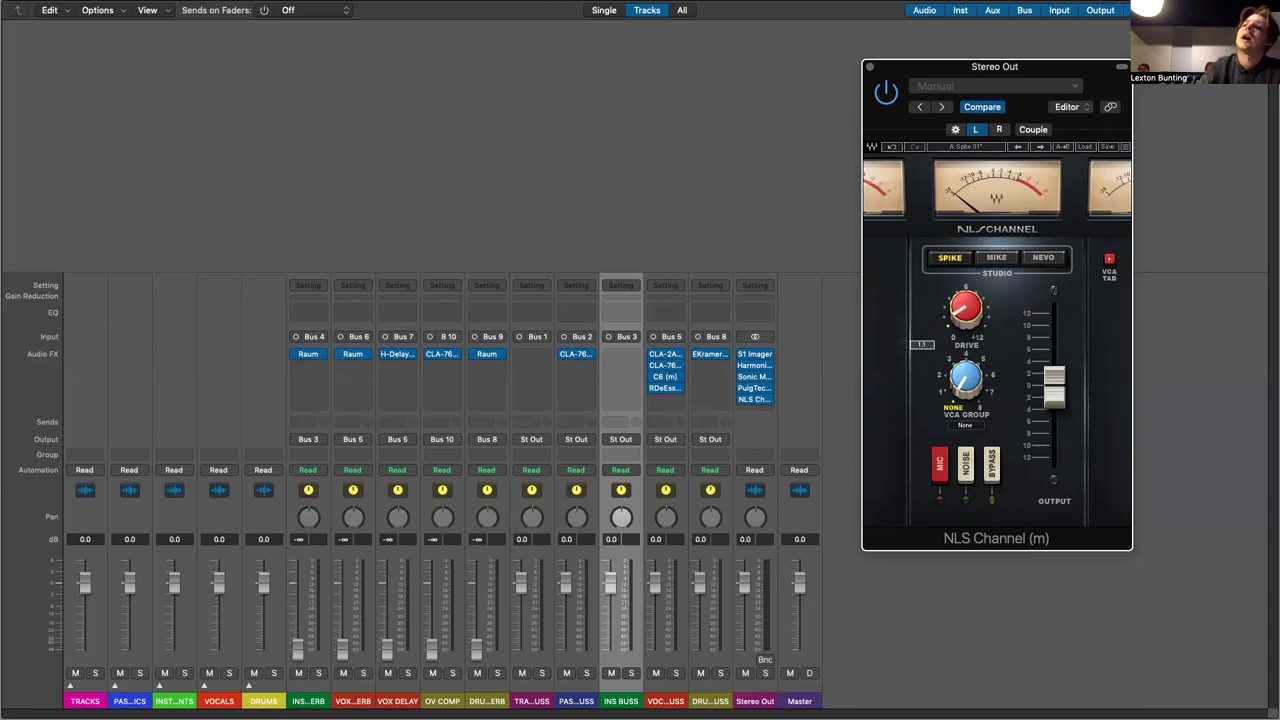
click(987, 260)
click(1045, 258)
click(958, 260)
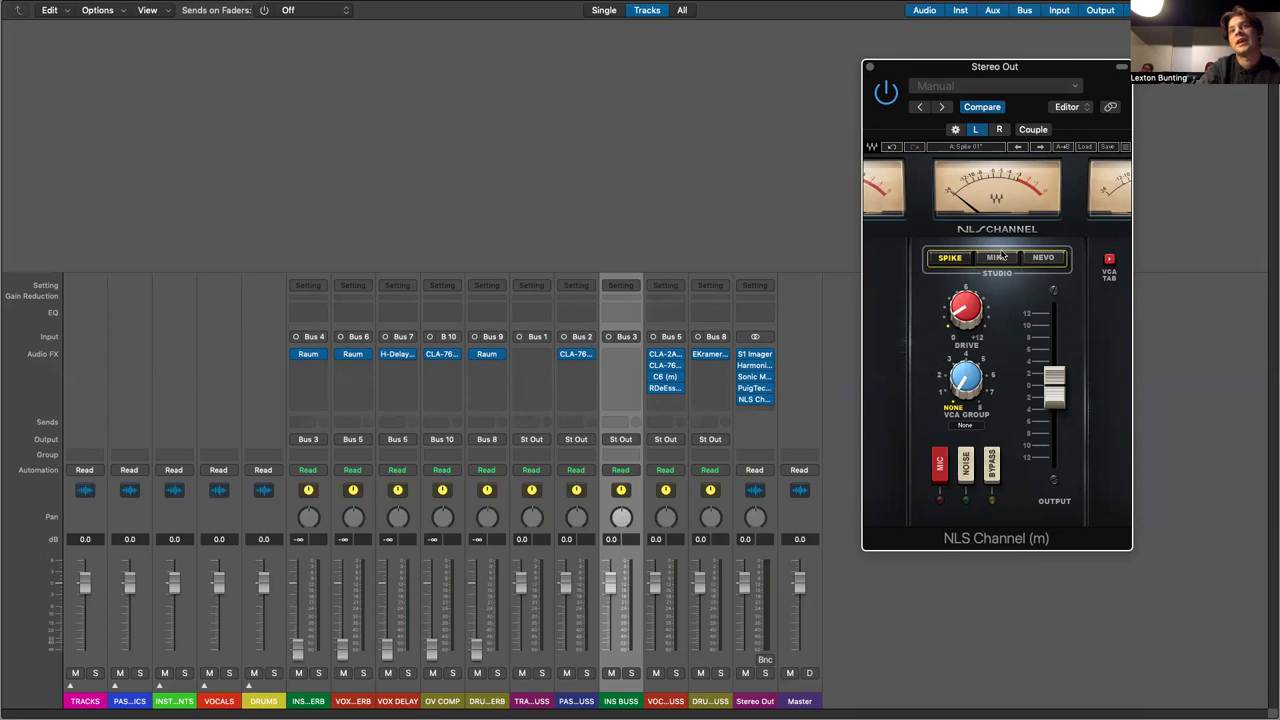
click(995, 258)
click(1040, 260)
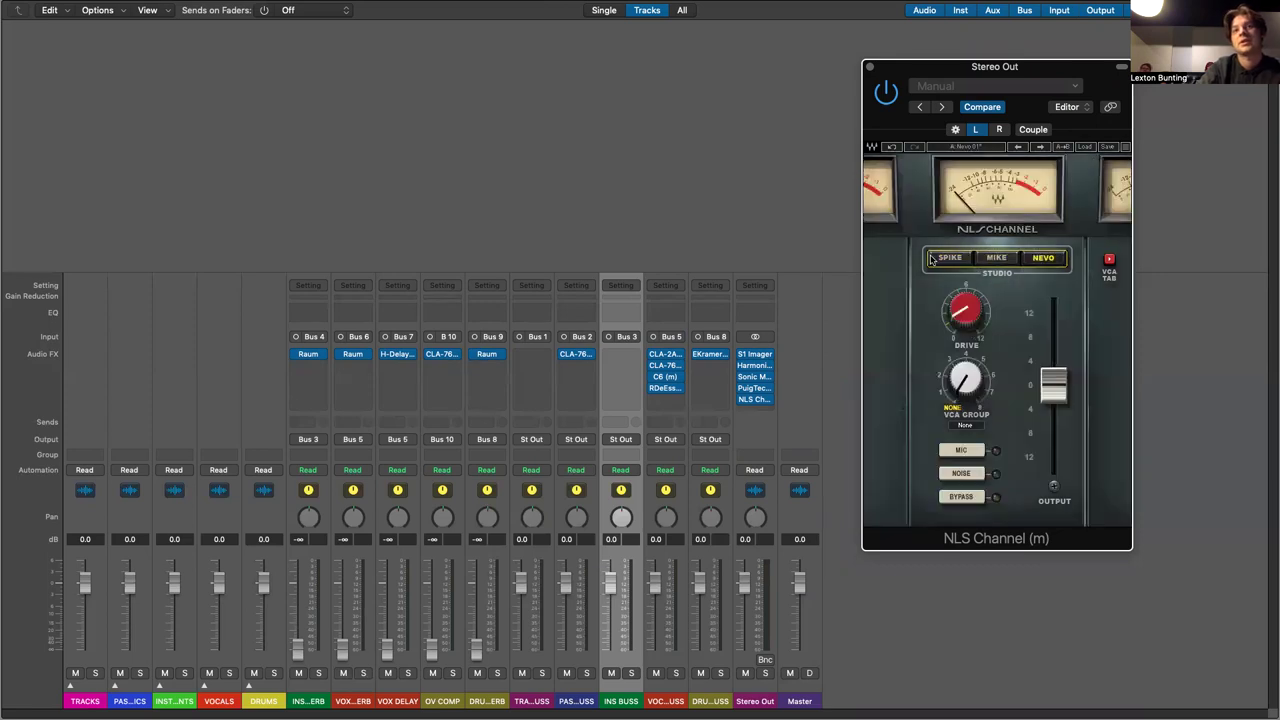
click(950, 260)
click(1010, 262)
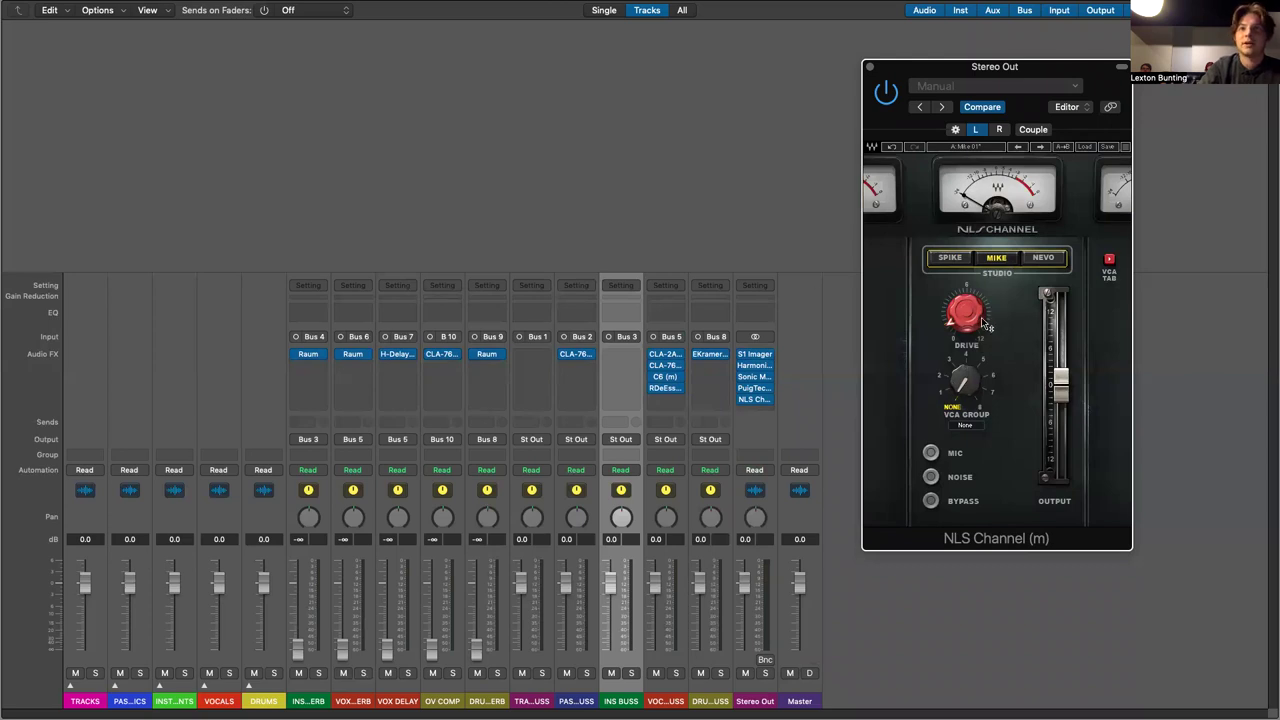
mouse_move(950, 318)
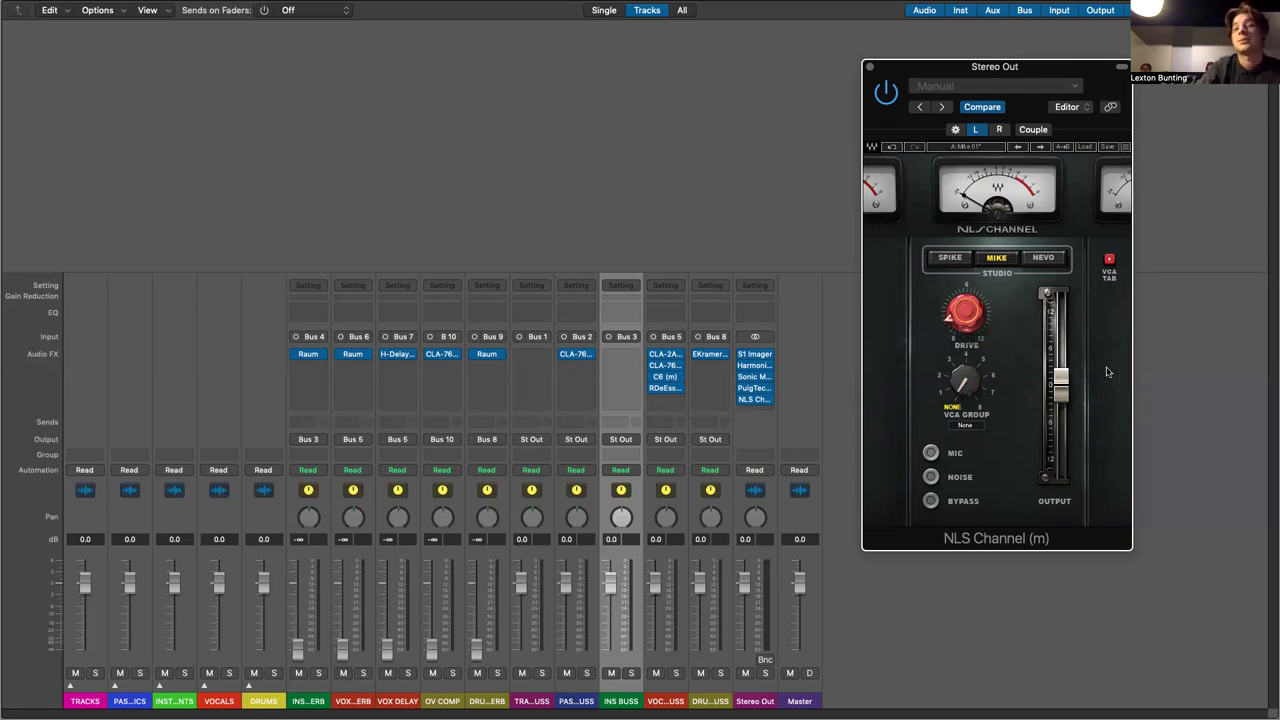
mouse_move(1061, 384)
drag(1061, 384, 1061, 379)
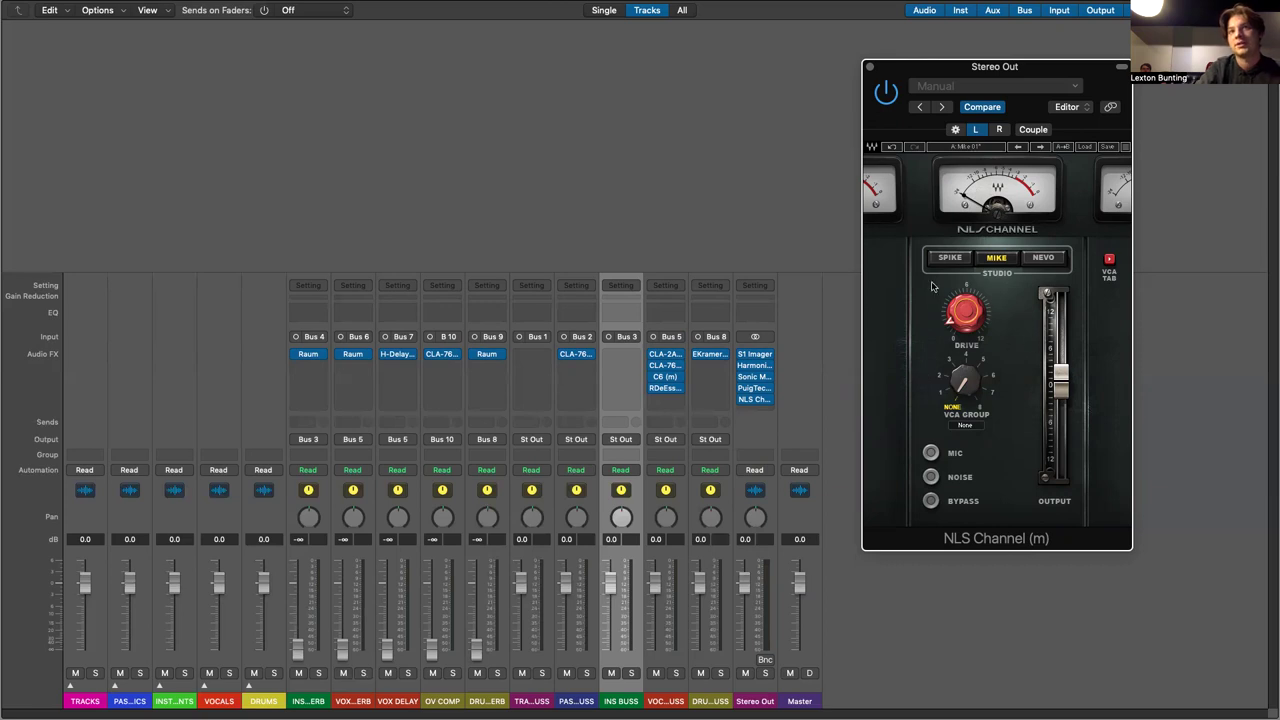
- Close the NLS window and insert Waves L2 (m) in the next empty Stereo Out slot
click(869, 68)
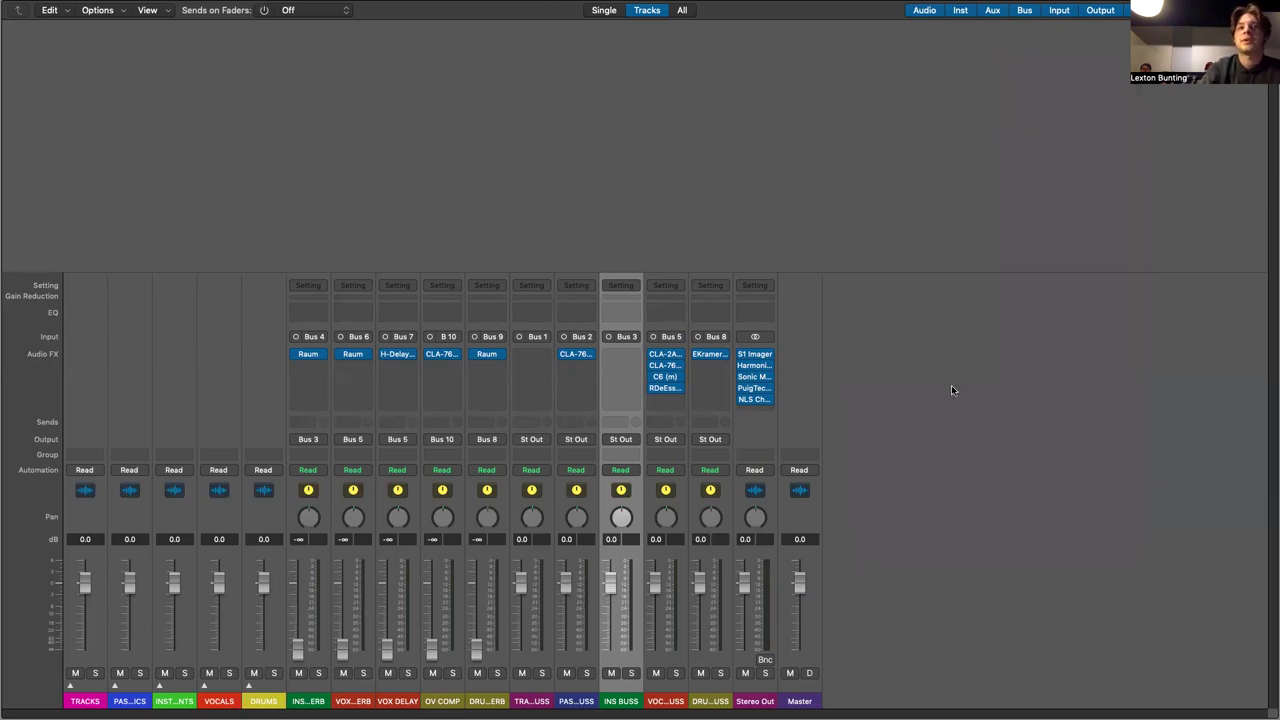
click(762, 410)
mouse_move(807, 657)
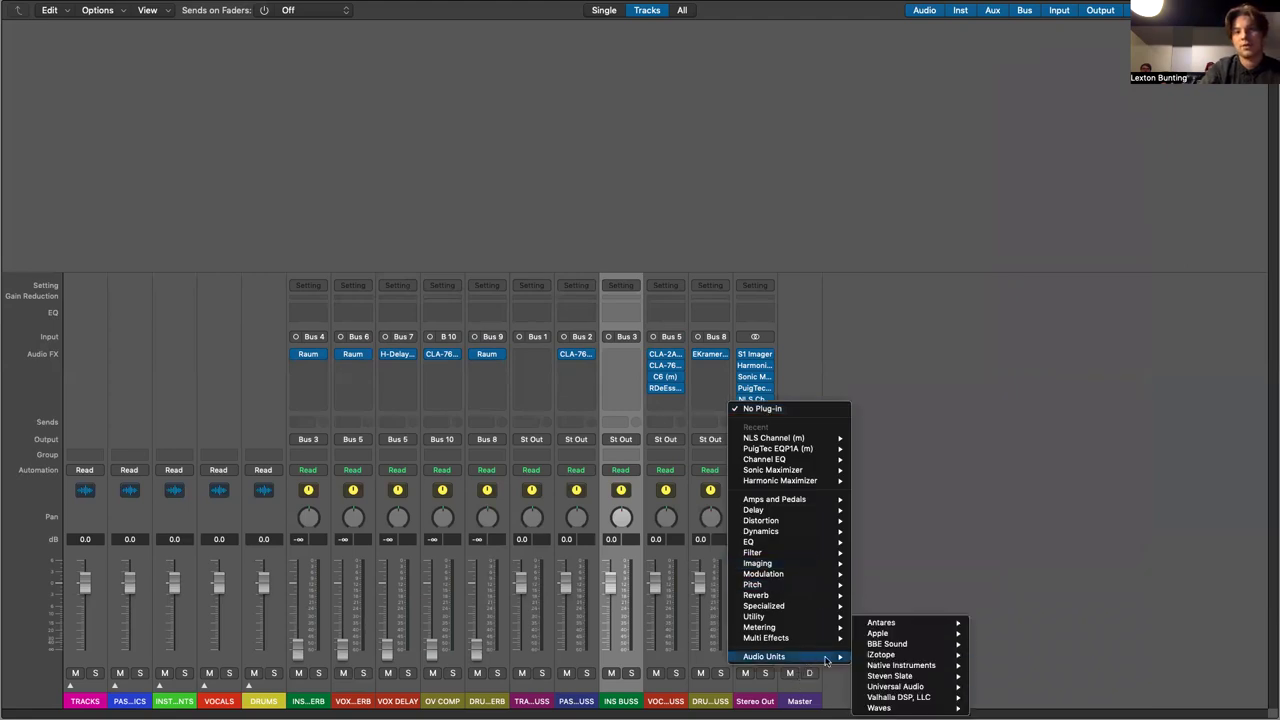
click(935, 486)
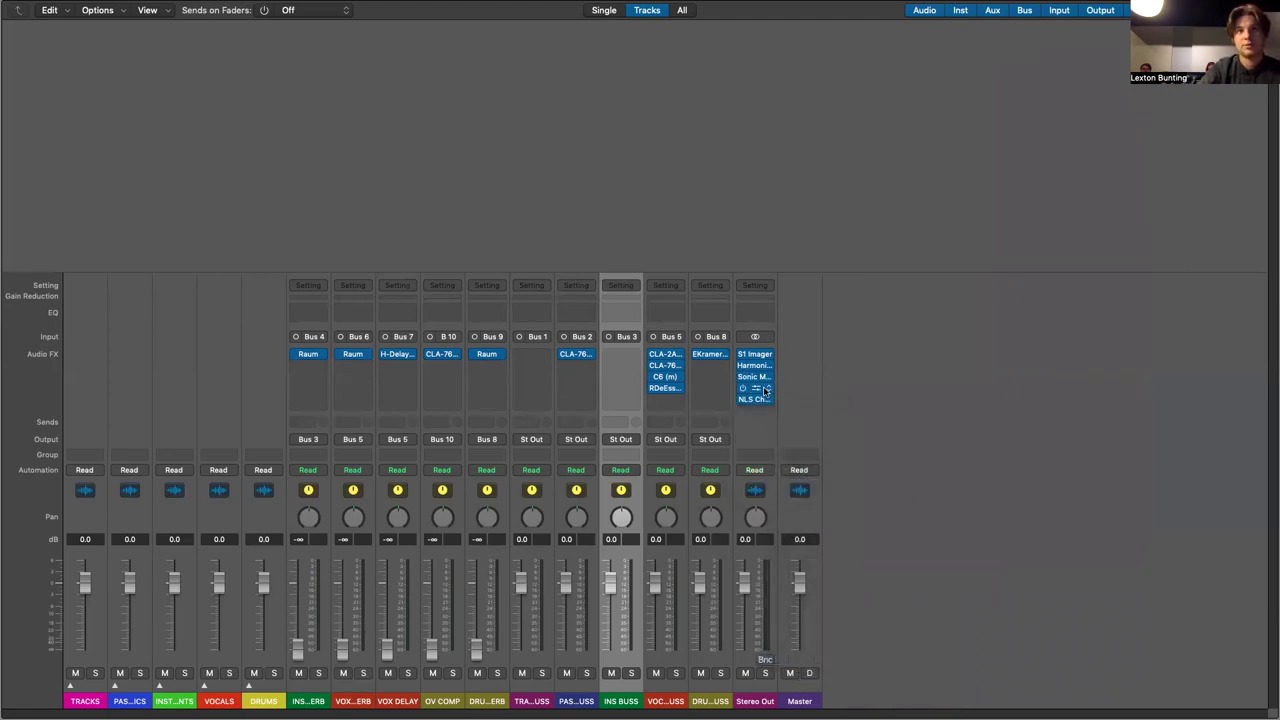
click(764, 411)
mouse_move(795, 657)
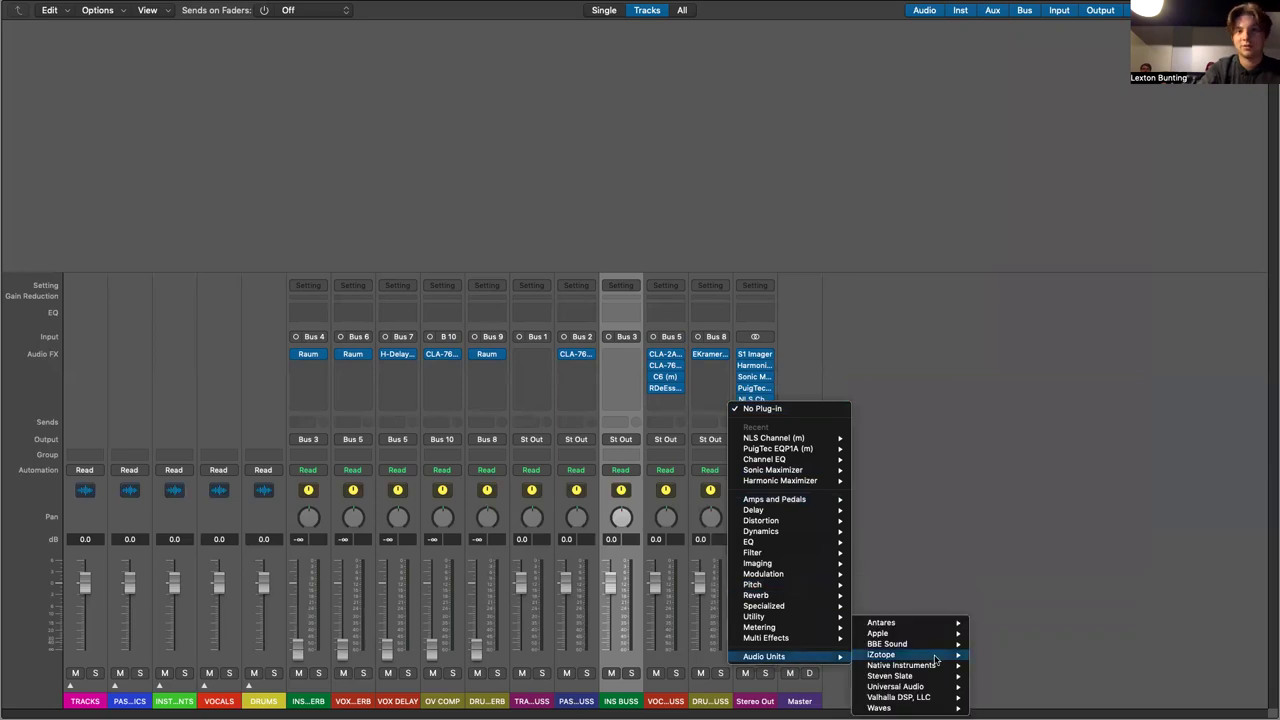
mouse_move(880, 707)
scroll(1013, 610, down, 15)
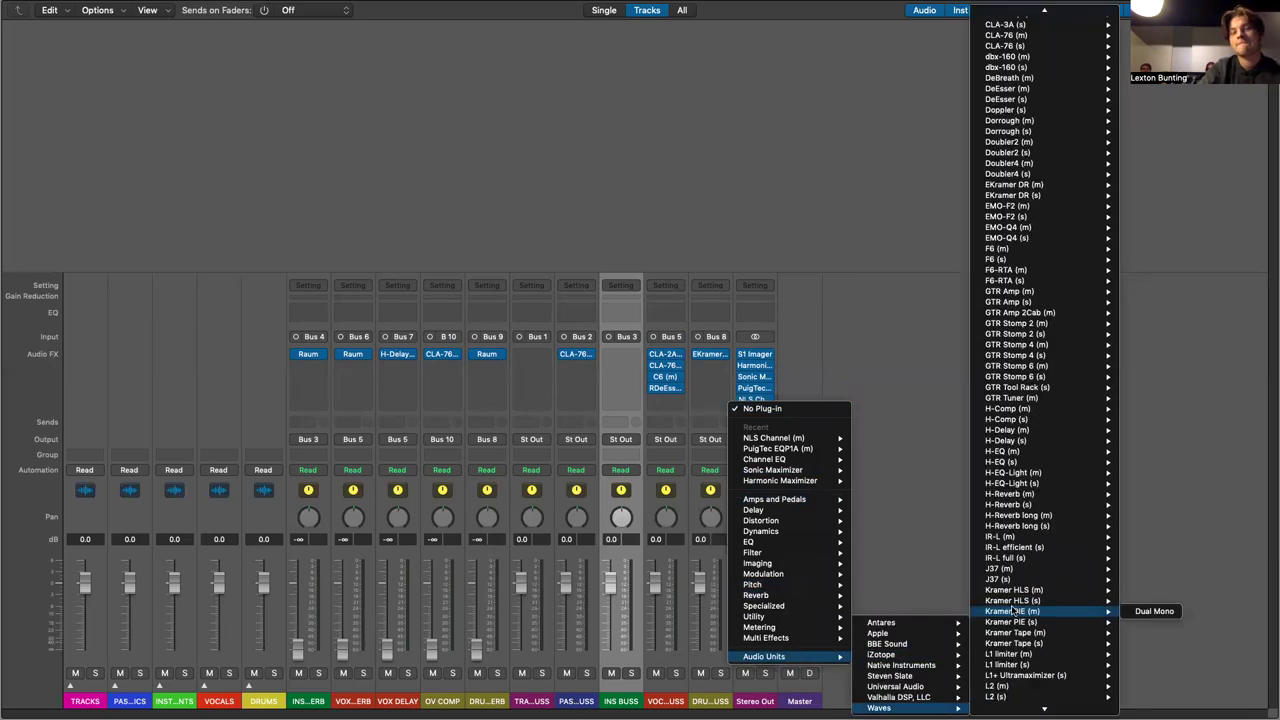
scroll(1013, 610, down, 1)
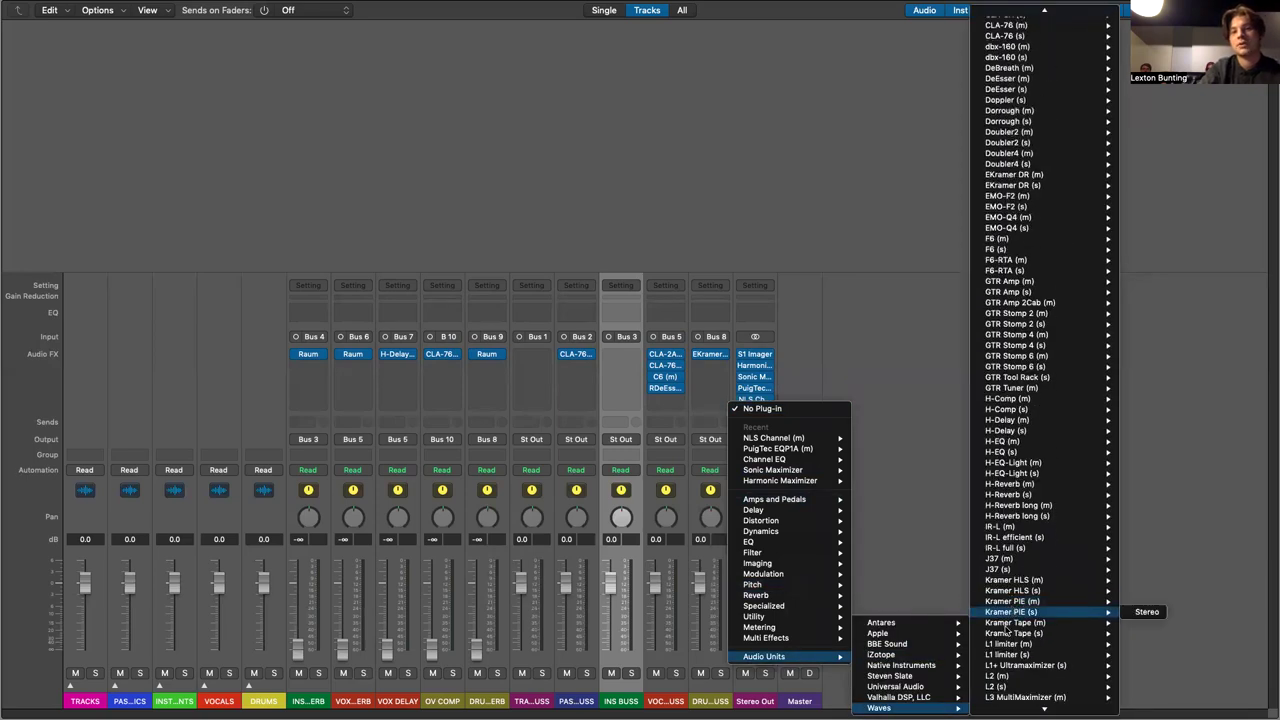
click(1020, 681)
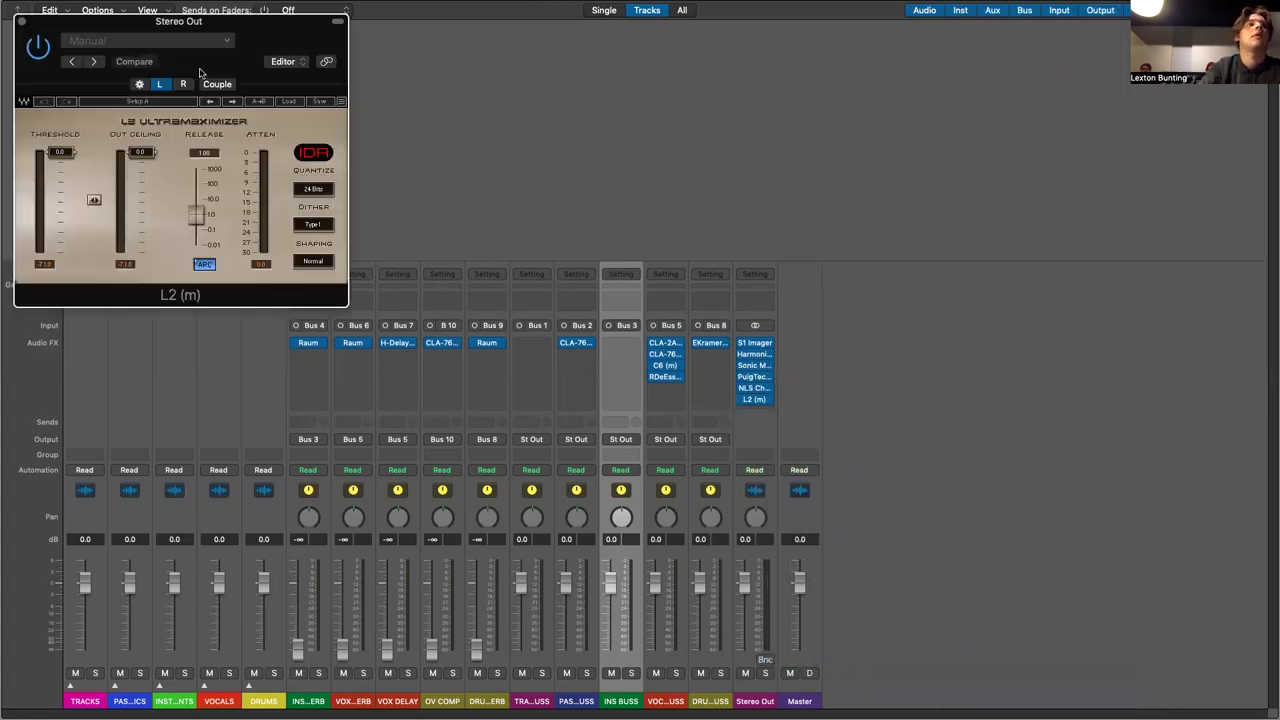
- Move the L2 UltraMaximizer window aside and drag its Threshold down to about -7 dB
drag(125, 33, 940, 96)
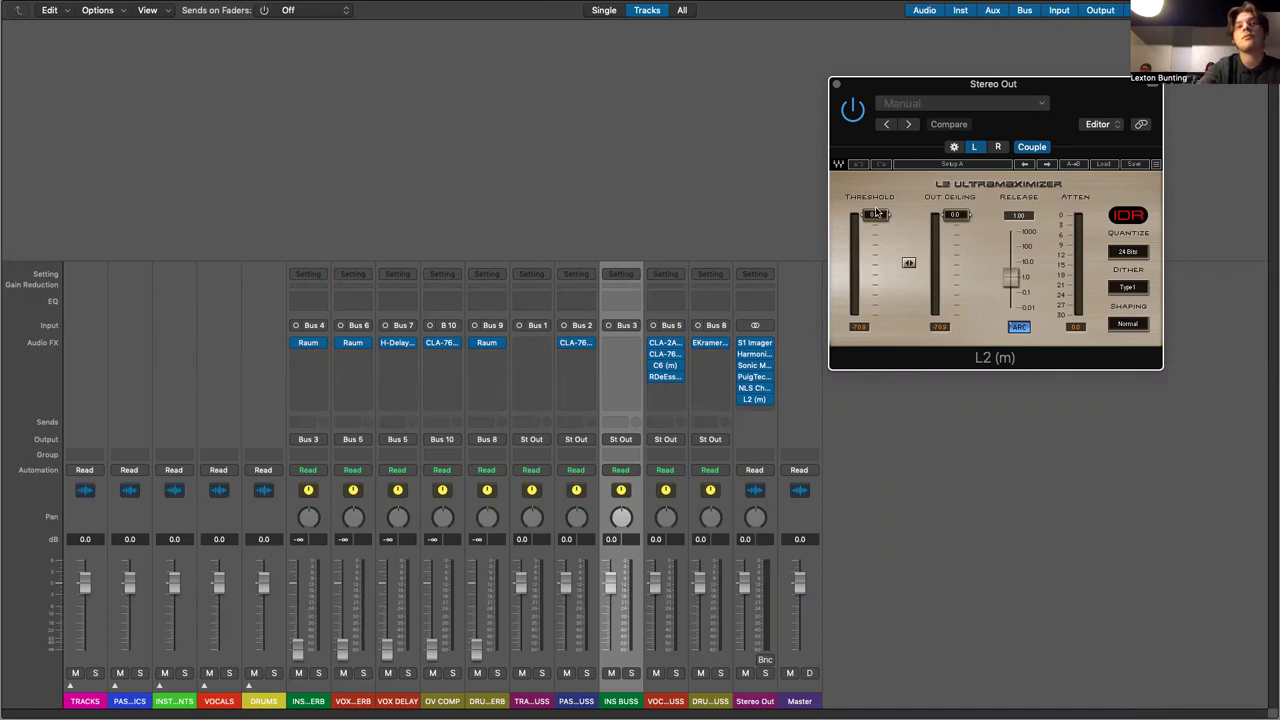
drag(877, 213, 856, 287)
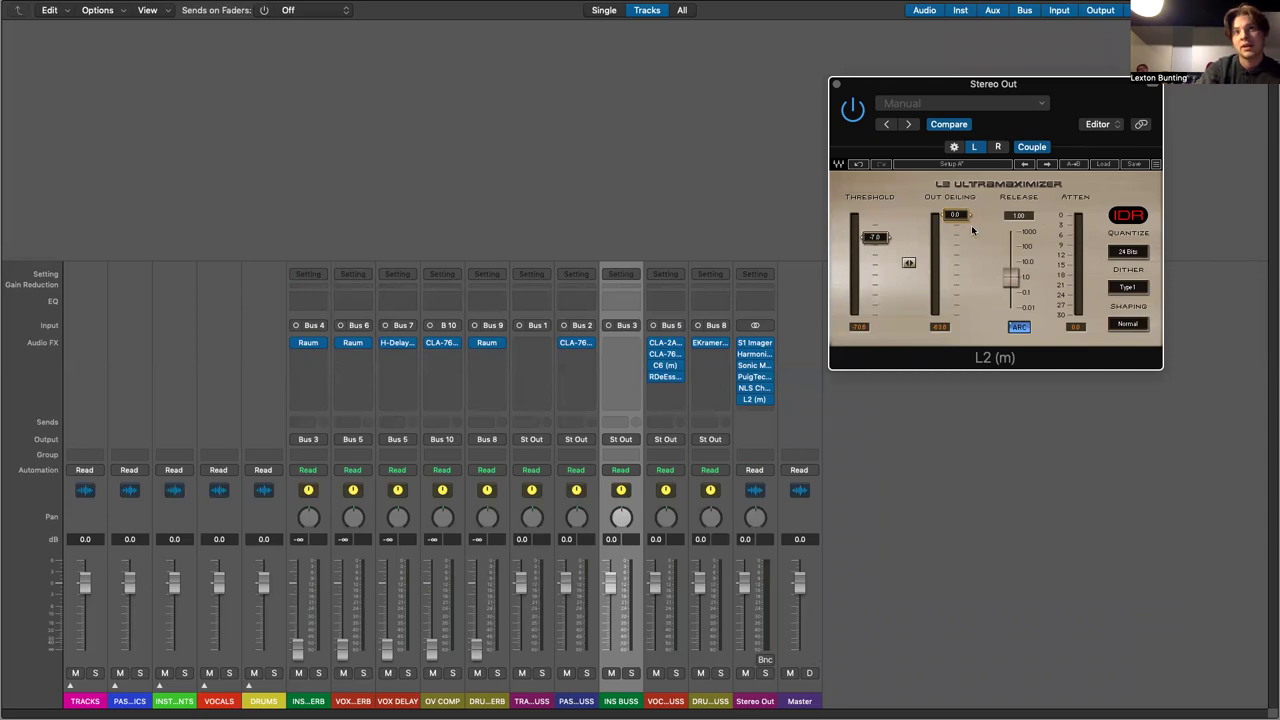
- Bring the L2 threshold to about -1.8 dB, lower the output ceiling, and lengthen release to 2.51
drag(874, 237, 874, 226)
drag(955, 215, 955, 217)
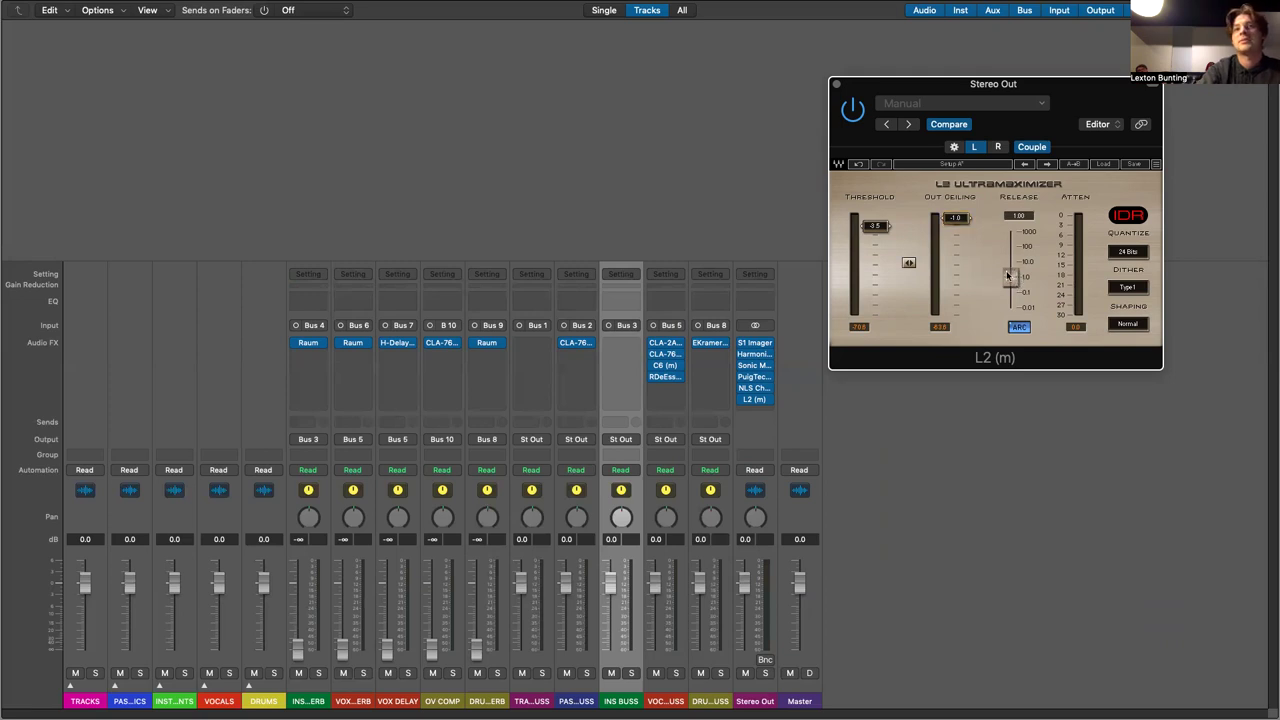
drag(1010, 283, 1011, 271)
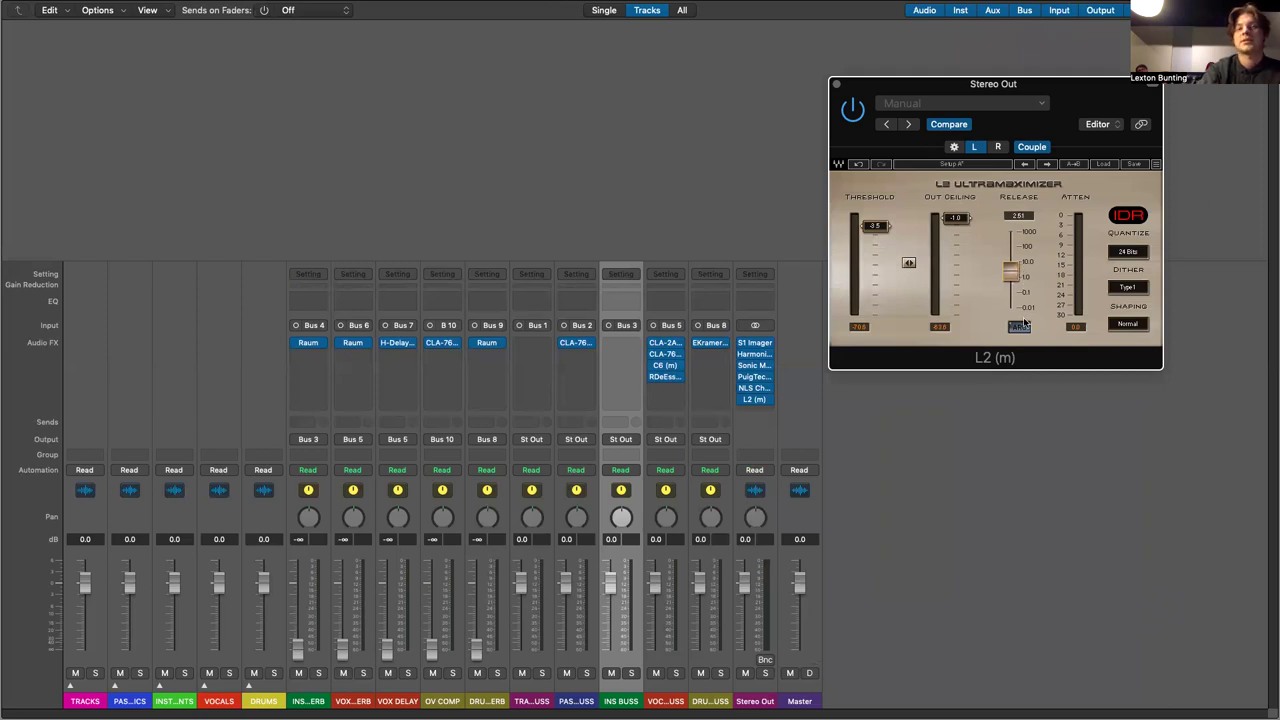
- Enable ARC, set Quantize 24 Bits, Dither Type1, Shaping Normal, and close the L2 window
click(1020, 325)
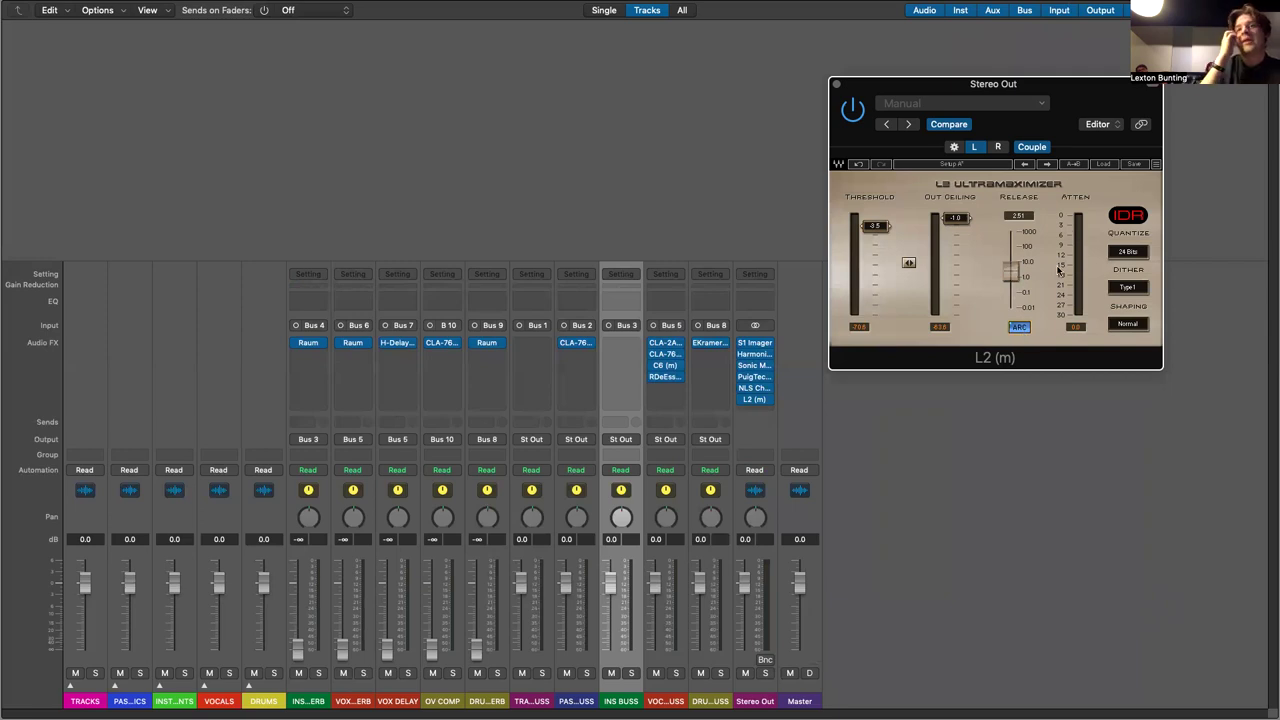
click(1118, 255)
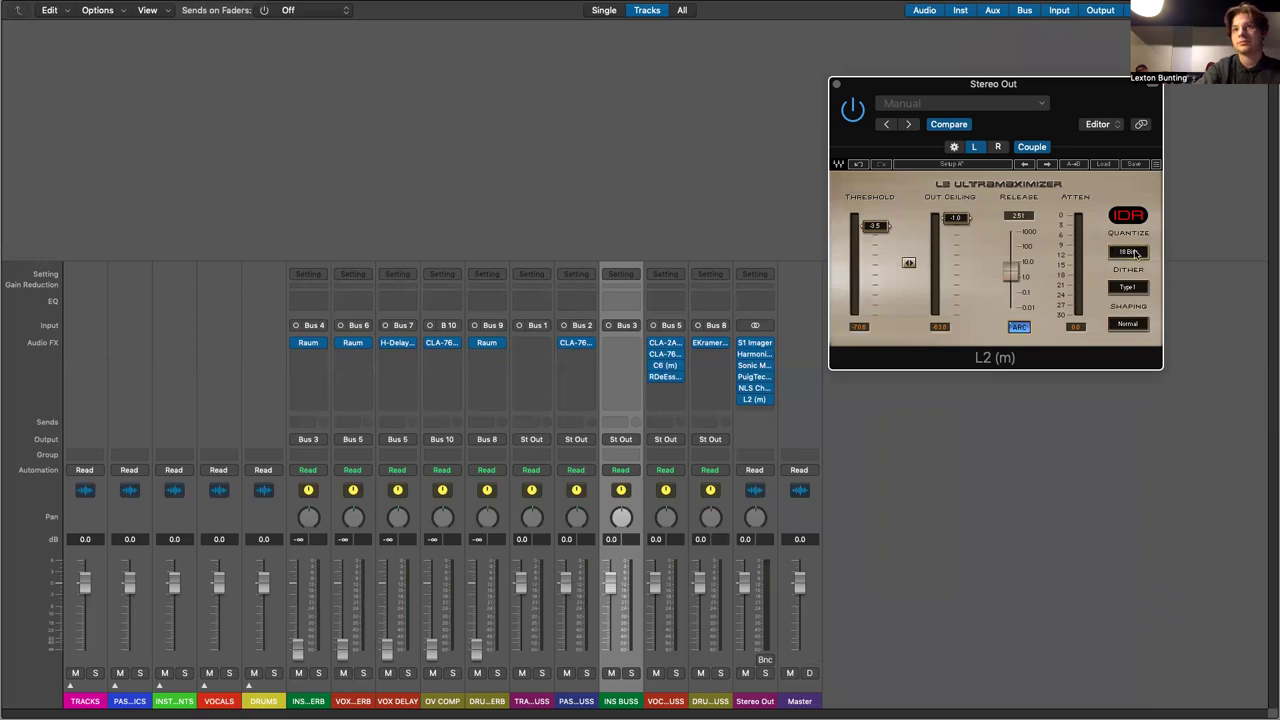
click(1135, 254)
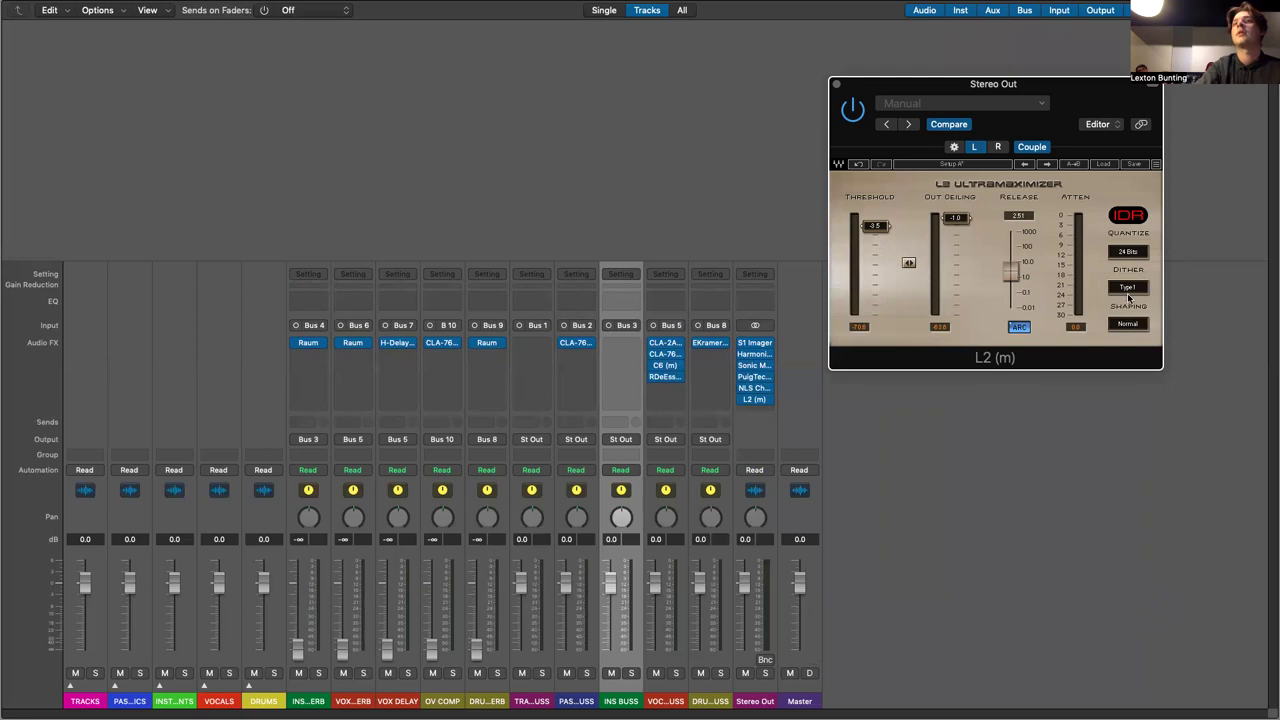
click(1129, 288)
click(1129, 288)
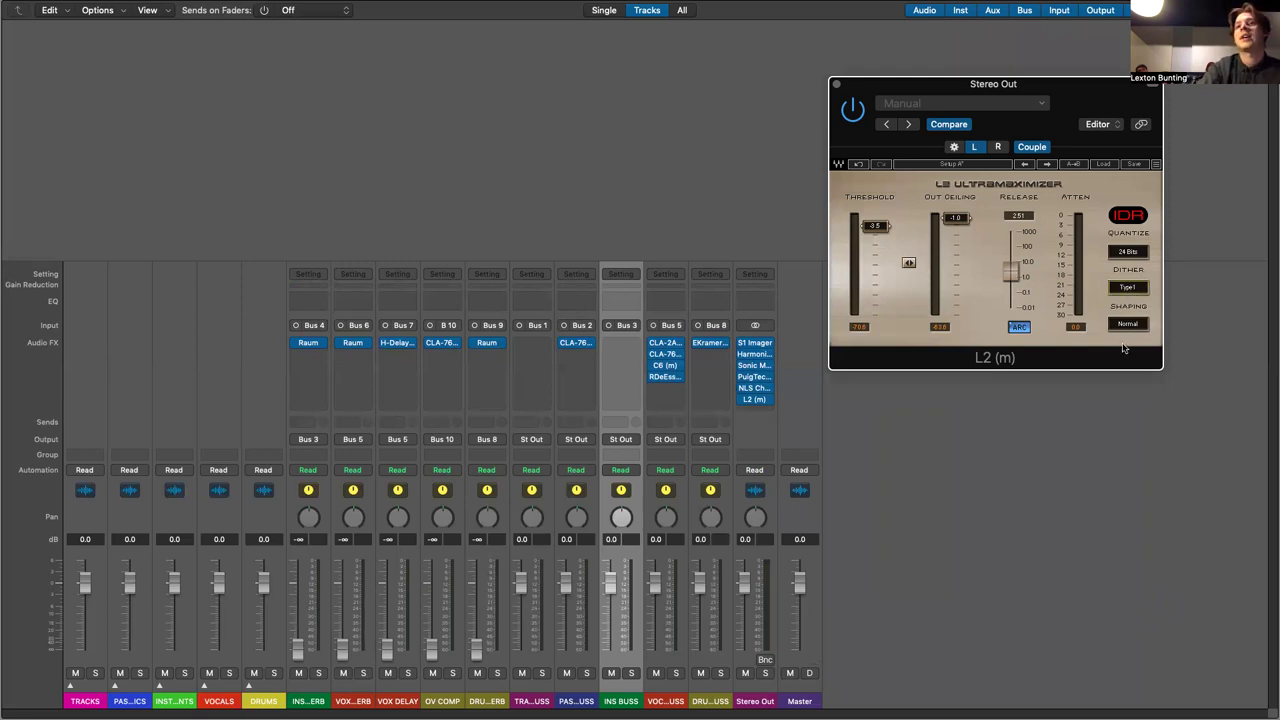
click(1128, 324)
click(1131, 326)
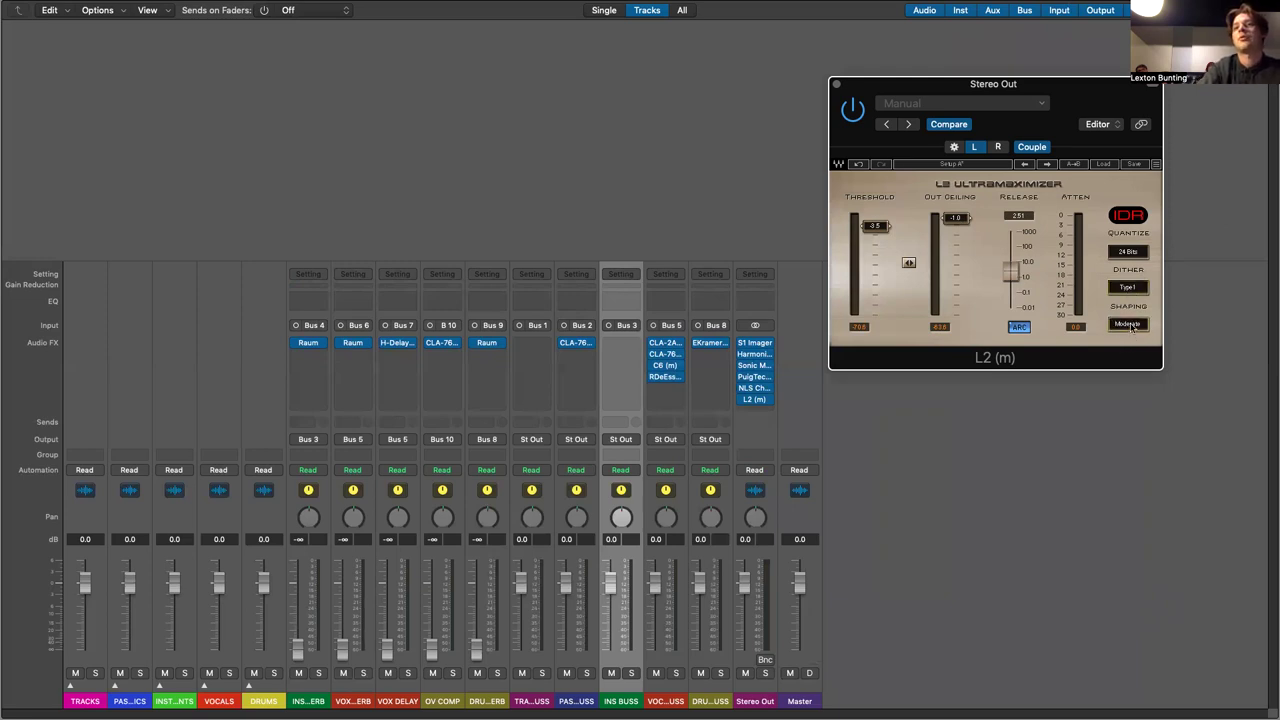
click(836, 85)
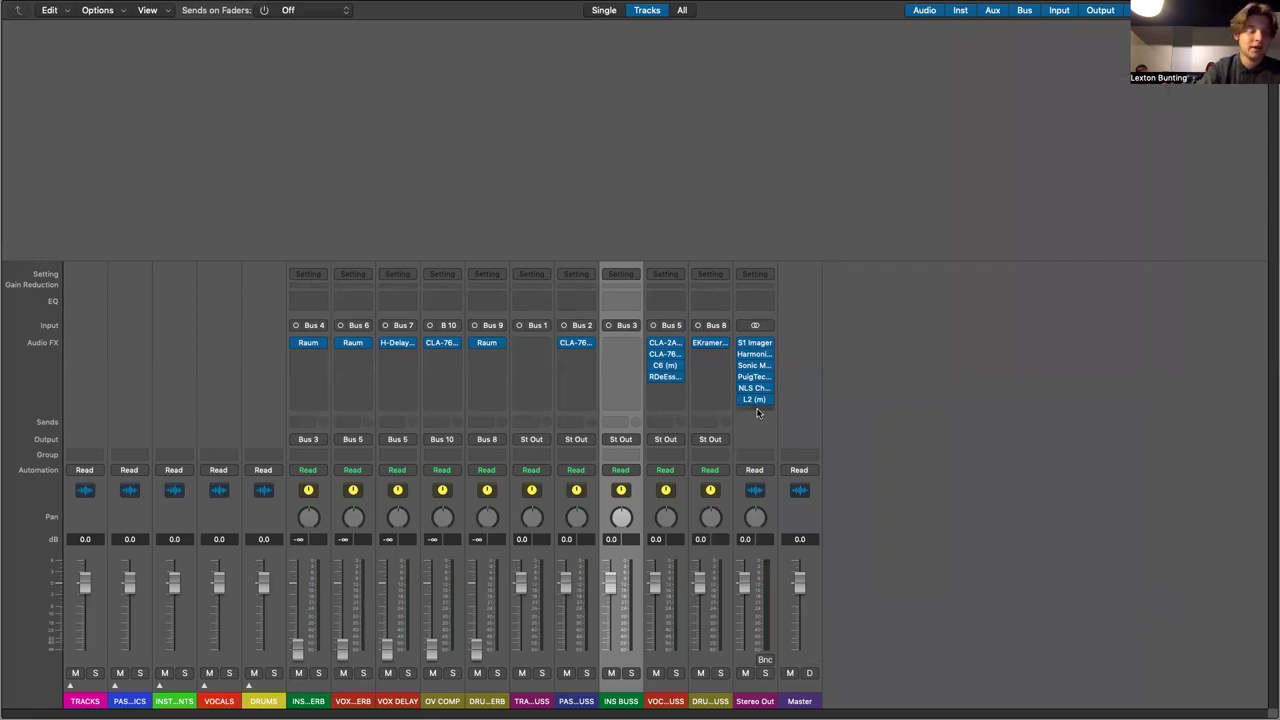
- Insert Waves WLM Meter (m) Dual Mono after the L2 and move its window to the right
click(757, 411)
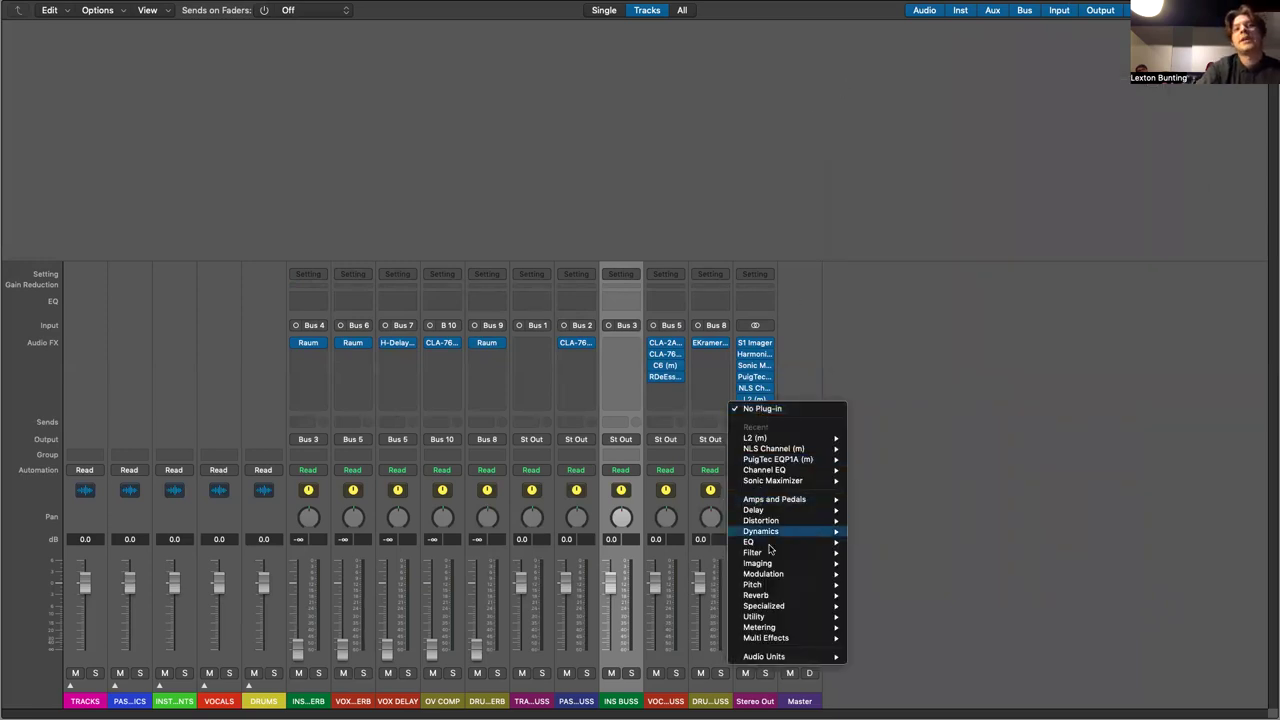
mouse_move(778, 656)
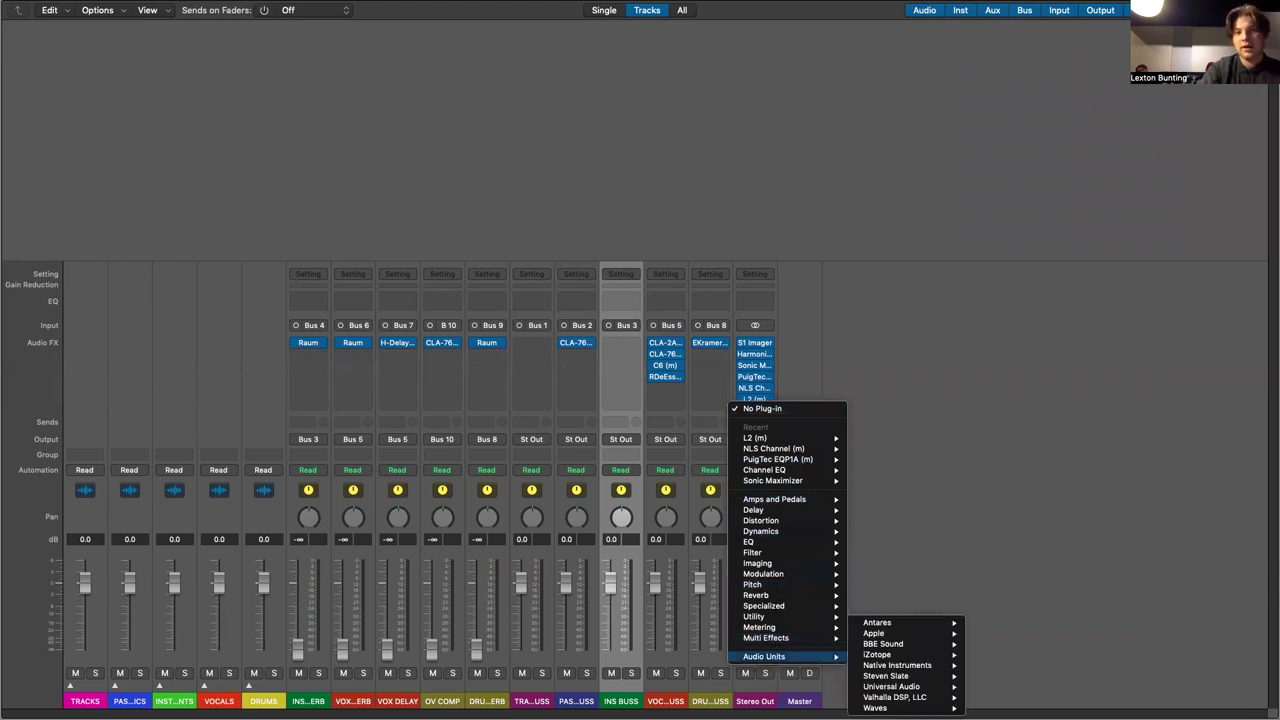
mouse_move(880, 707)
scroll(1010, 634, down, 15)
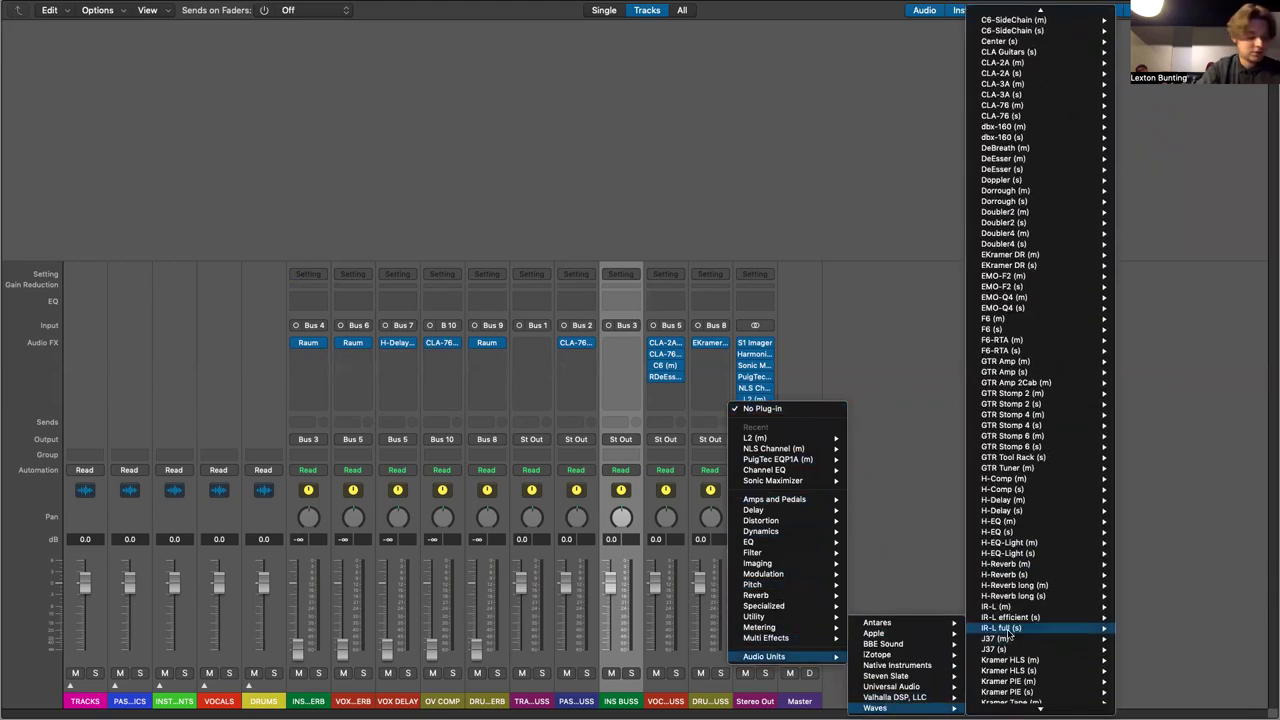
scroll(1010, 636, down, 20)
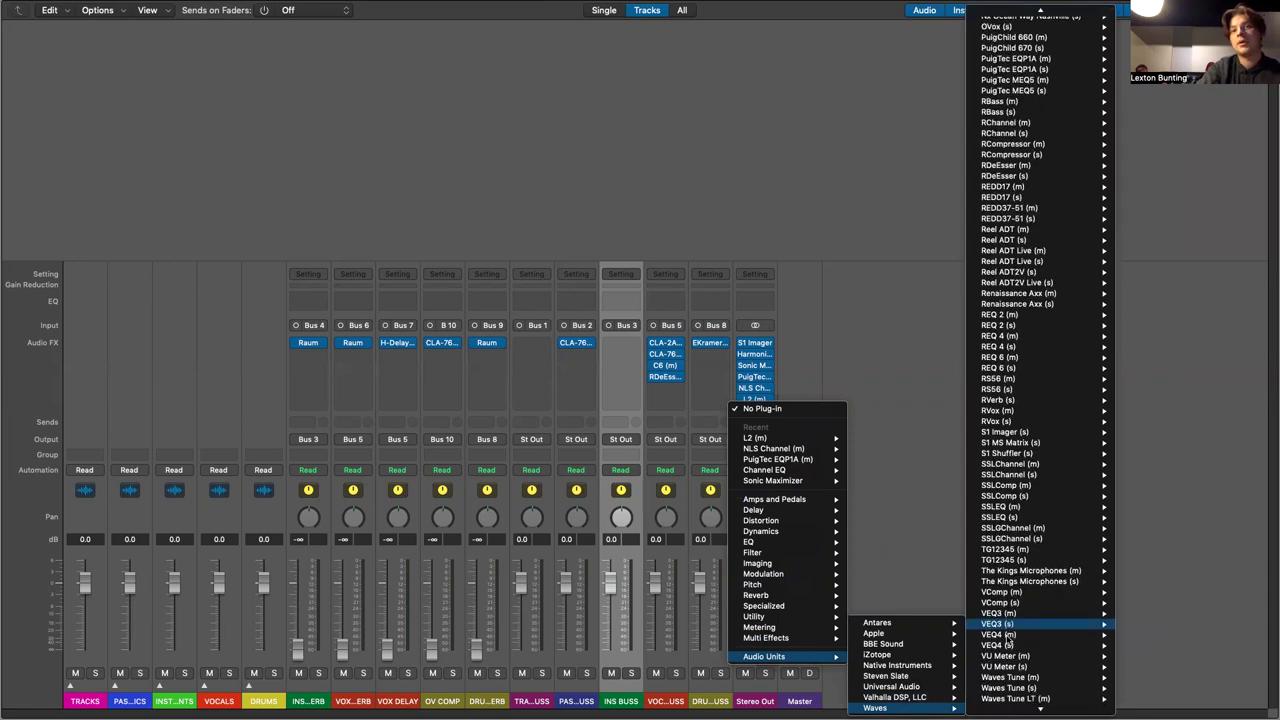
mouse_move(1005, 634)
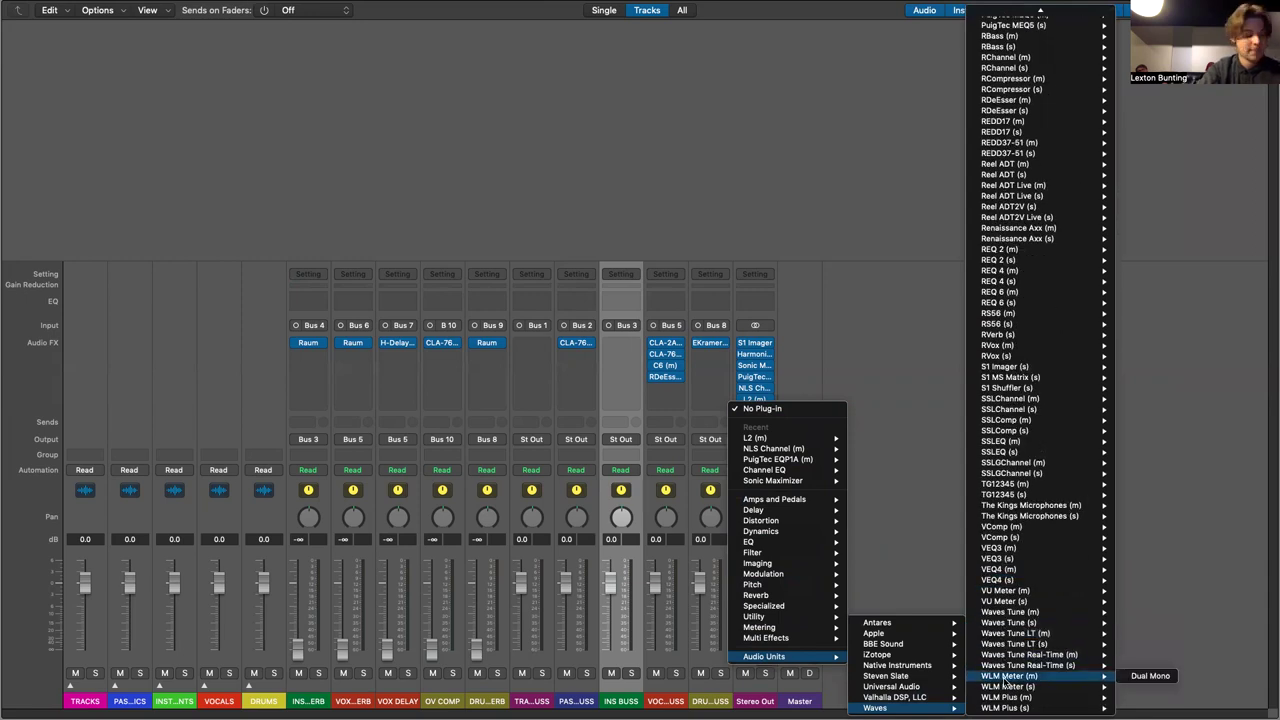
click(1005, 678)
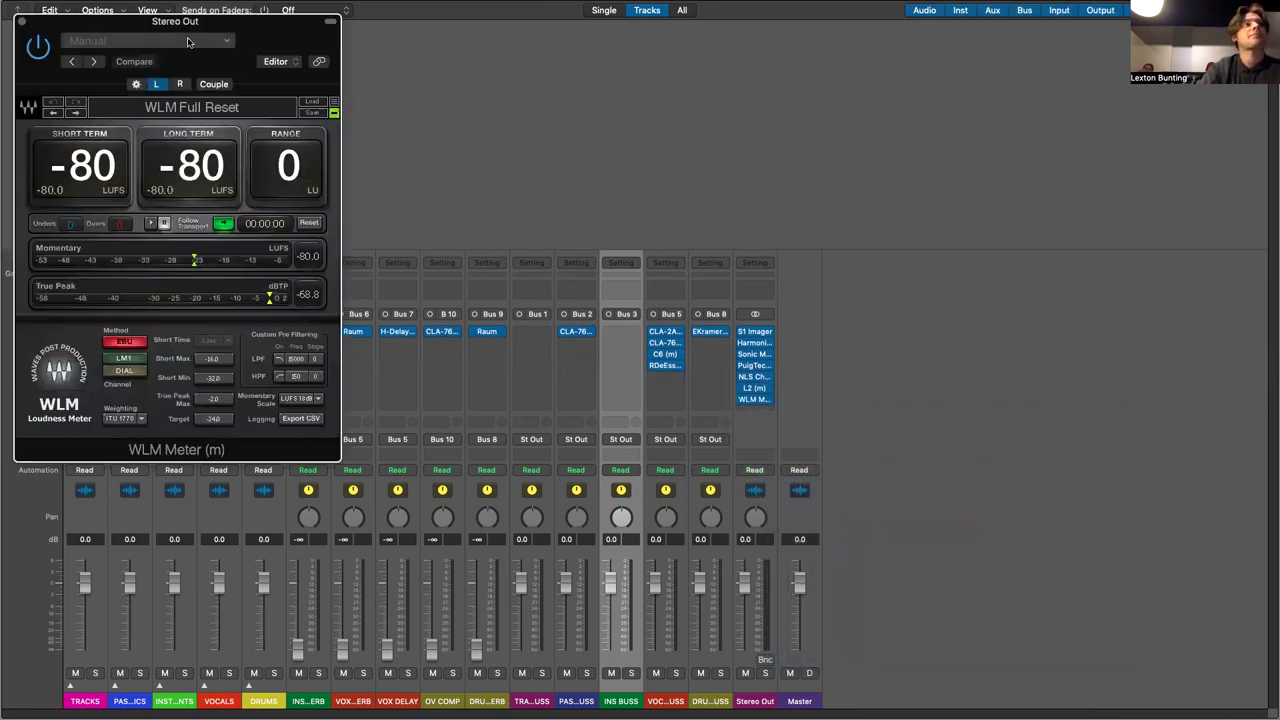
drag(250, 35, 1038, 109)
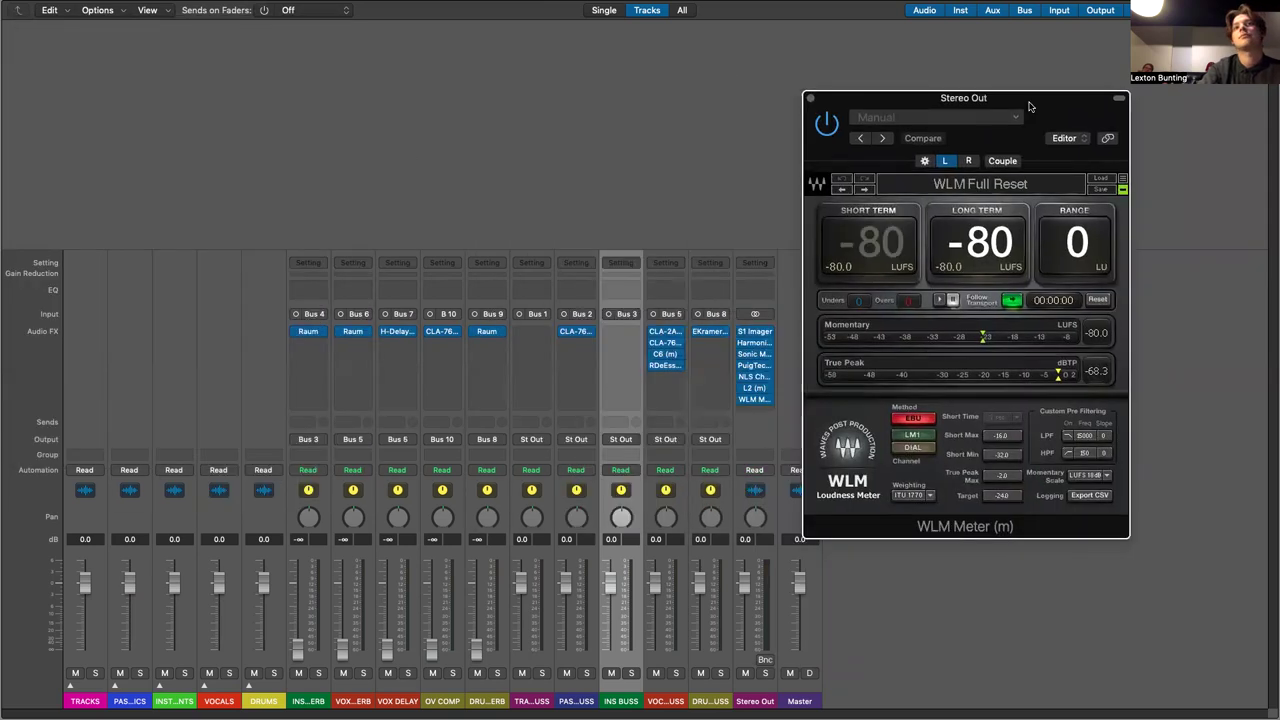
- Hide the WLM Meter window, then show it again beside the mixer
key(super+w)
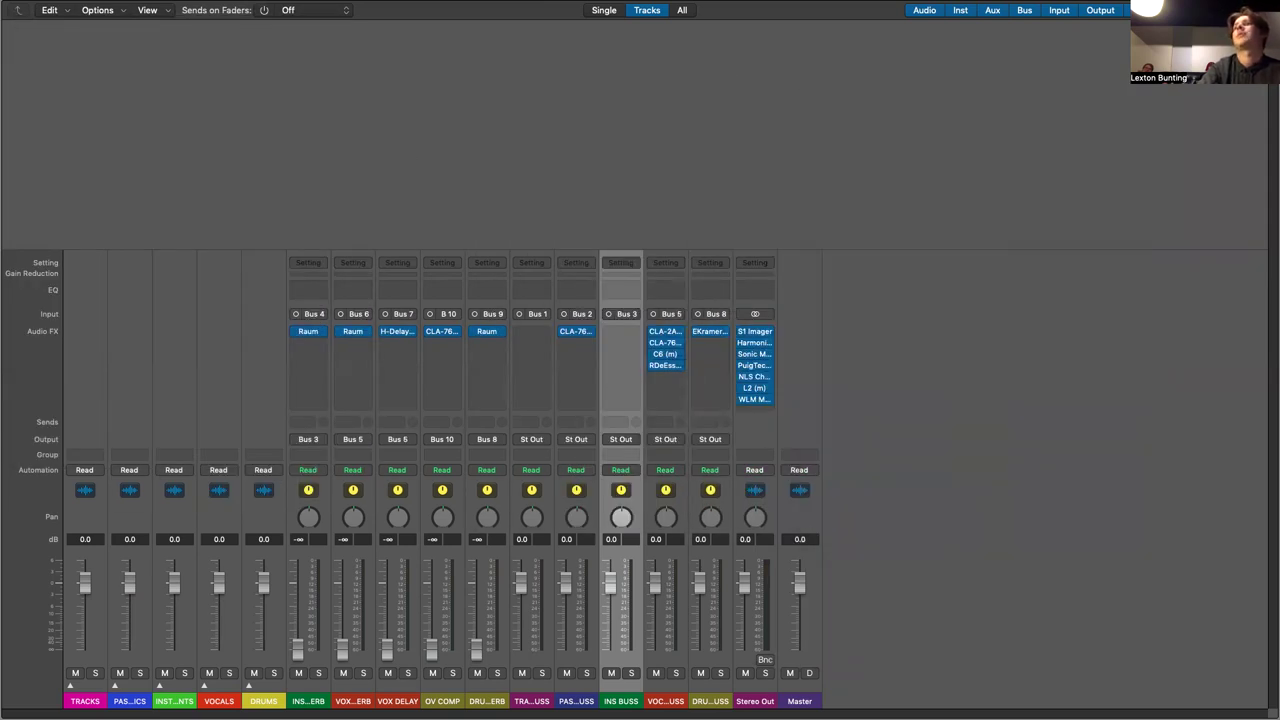
key(v)
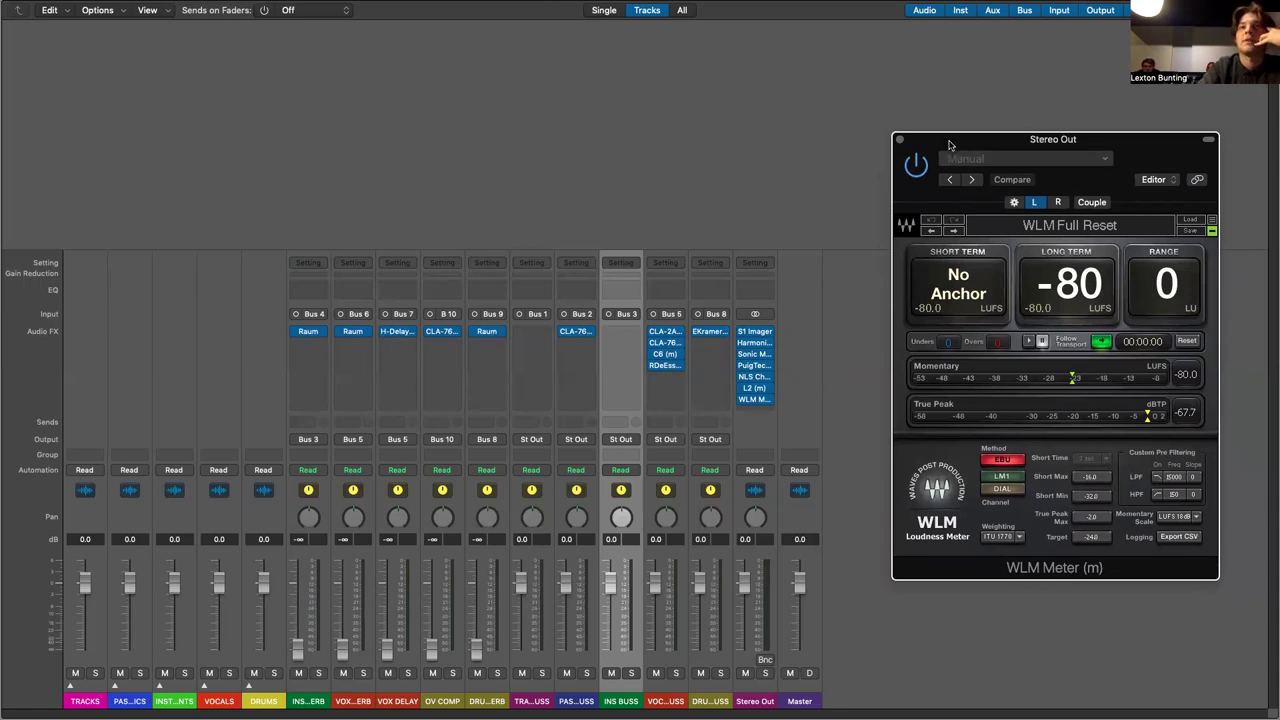
- Couple the WLM Meter's left and right channels, then select the Bus 1 strips and finally Stereo Out
drag(950, 145, 940, 143)
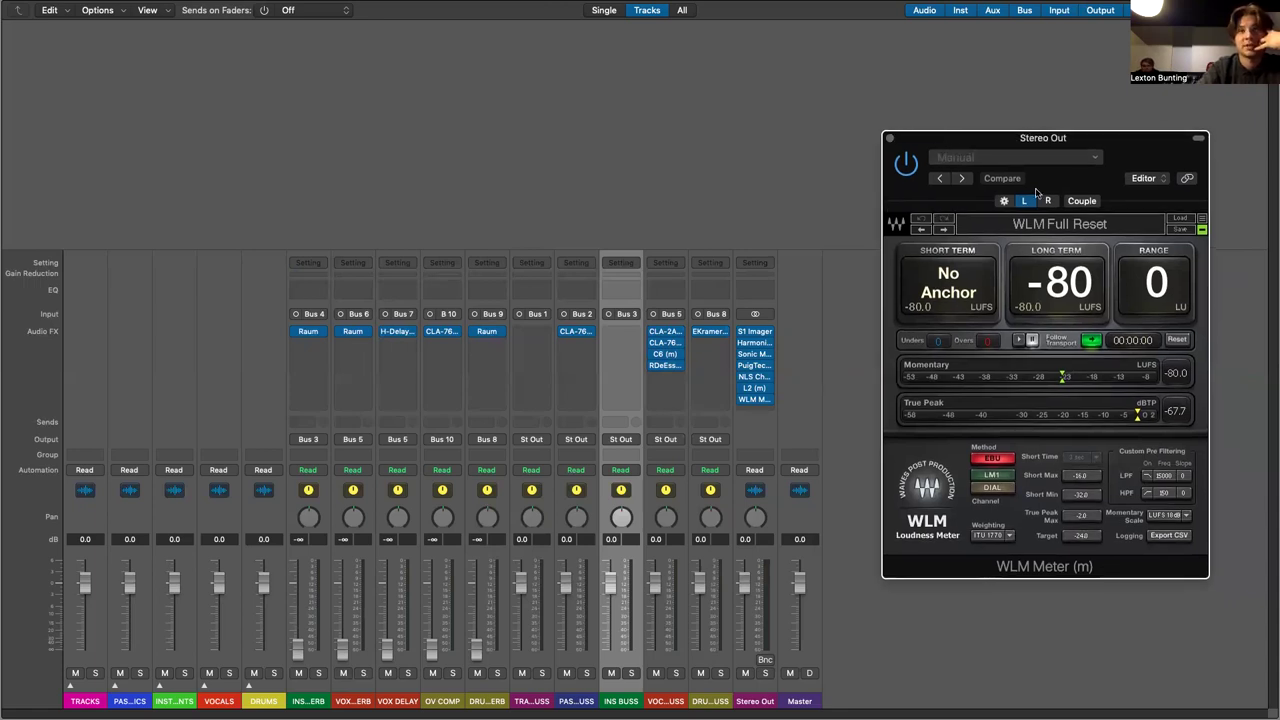
click(1072, 203)
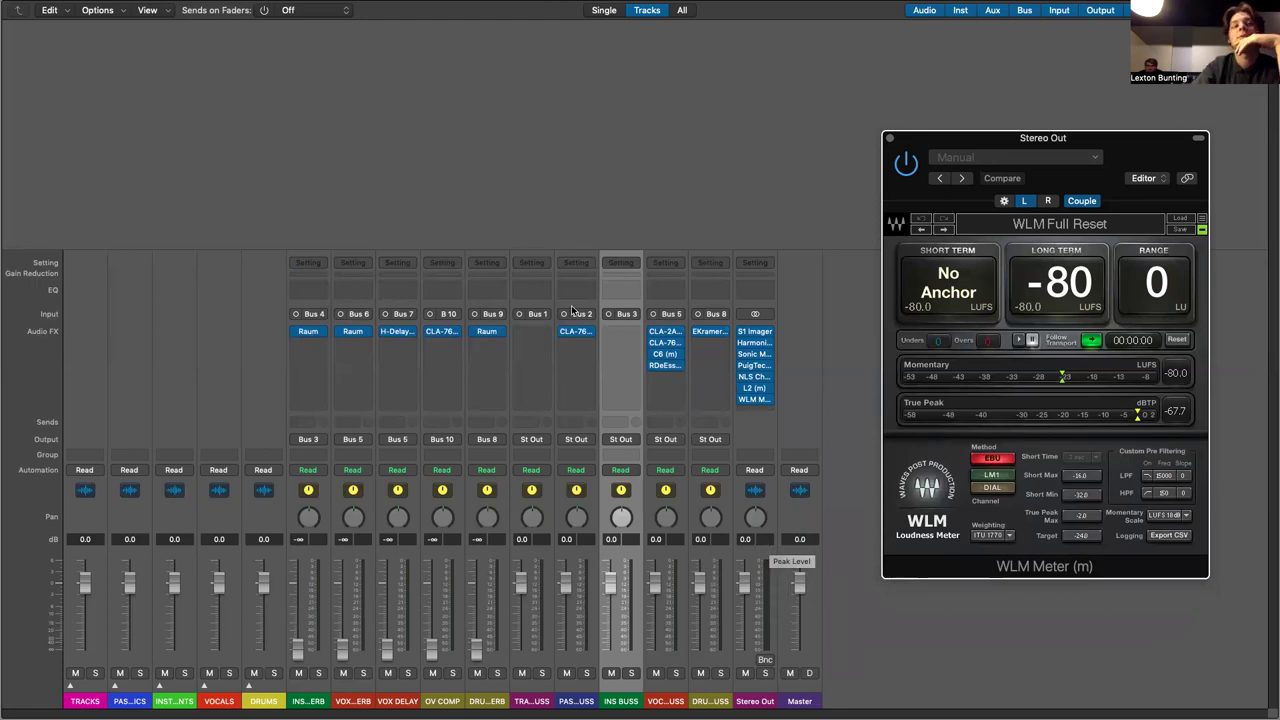
mouse_move(582, 333)
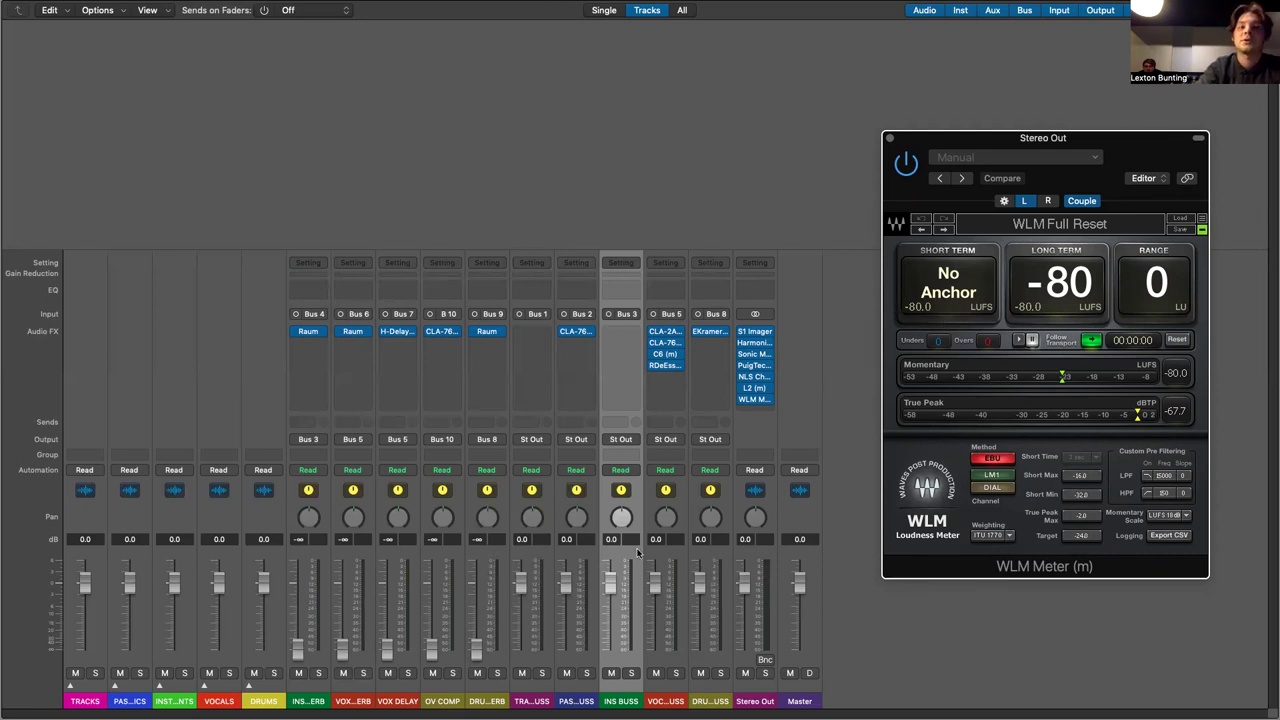
click(637, 552)
shift+click(697, 555)
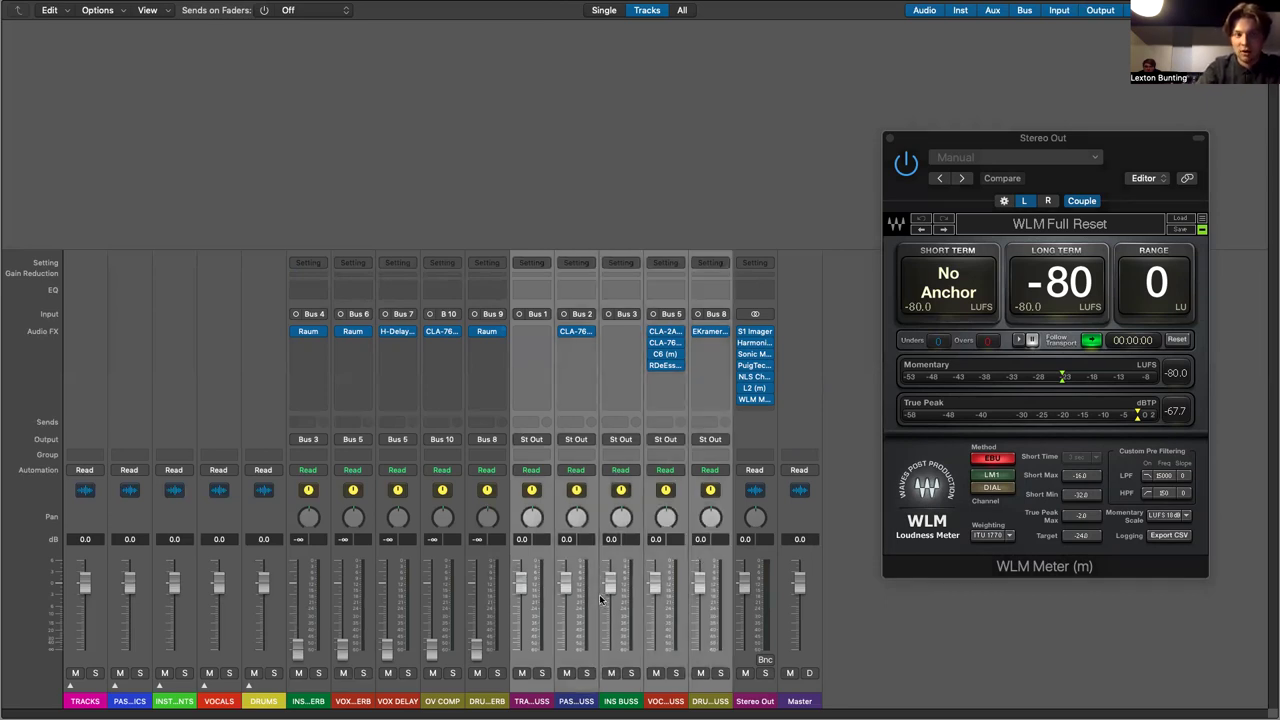
click(760, 560)
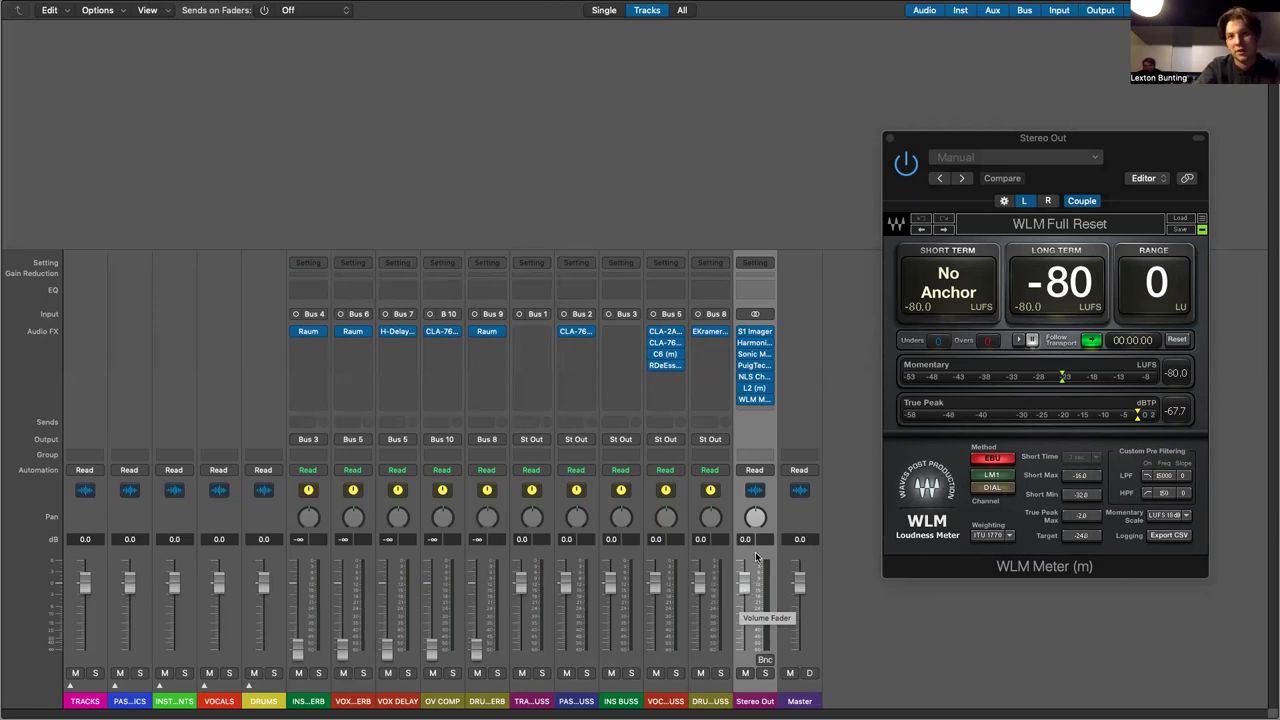
- Deselect the Stereo Out strip, pull its fader down to about -6.4 dB, then return it to 0.0 dB
click(850, 550)
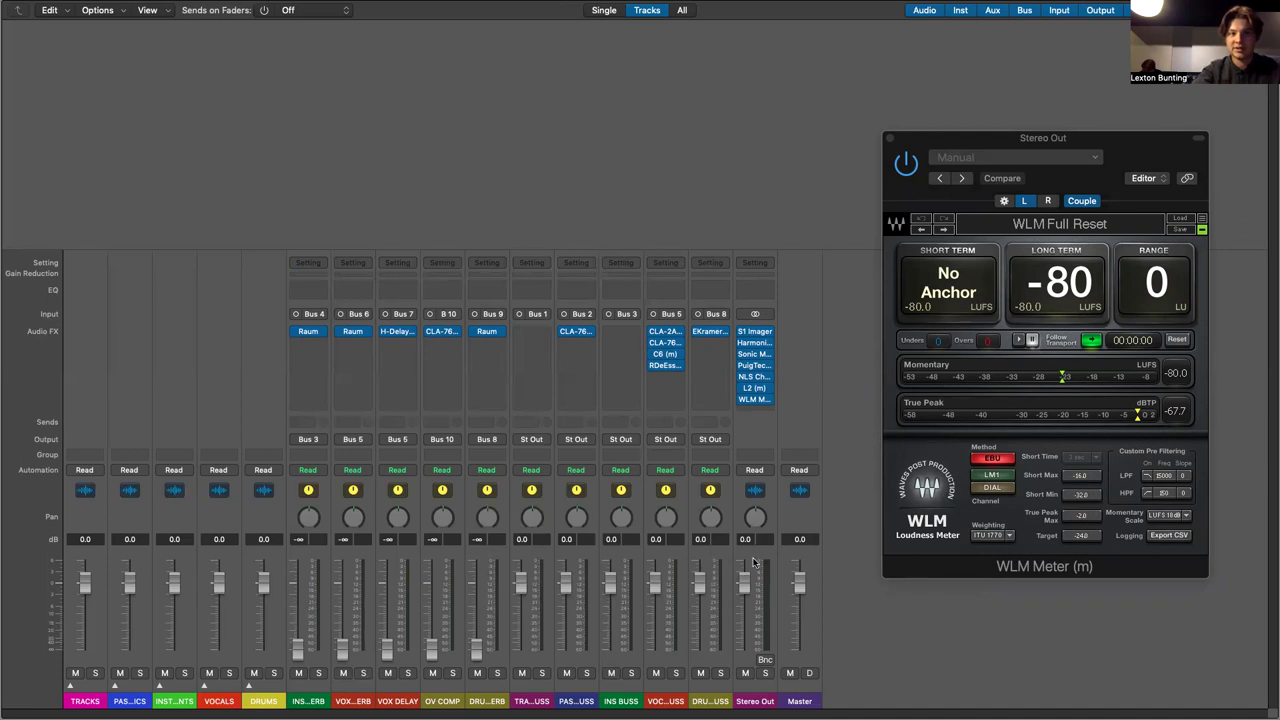
drag(745, 581, 748, 625)
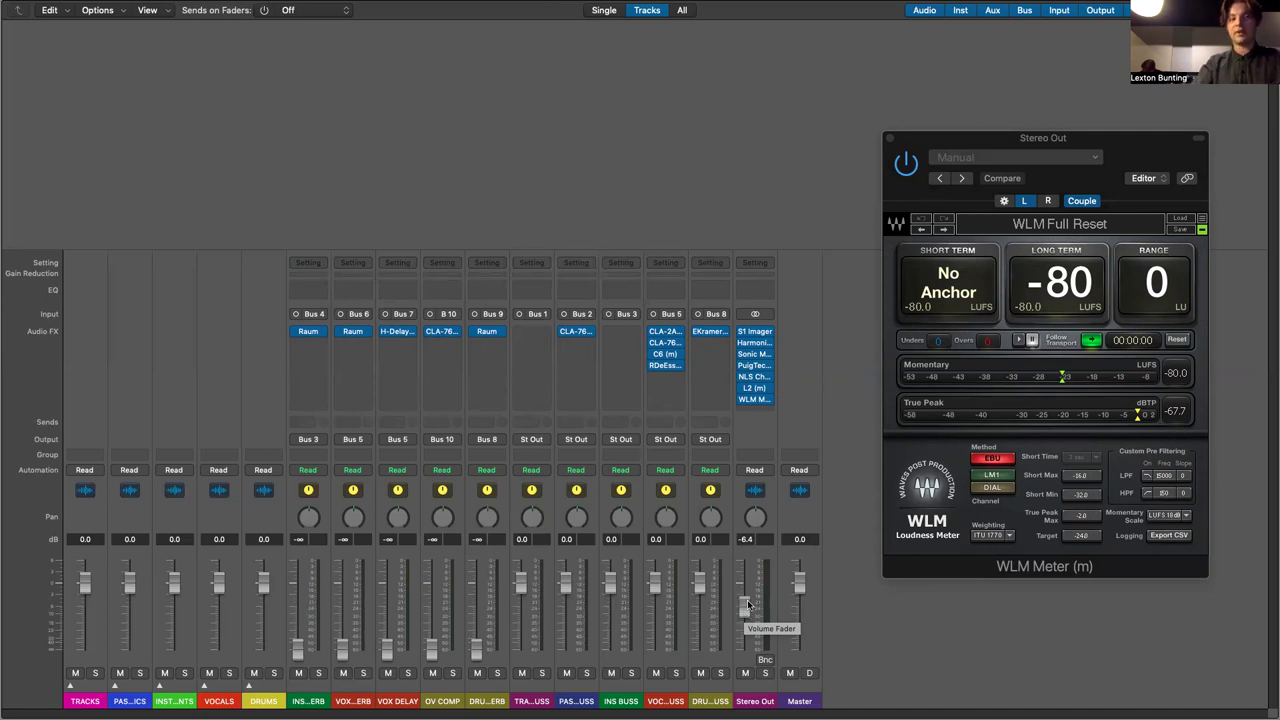
drag(746, 614, 747, 542)
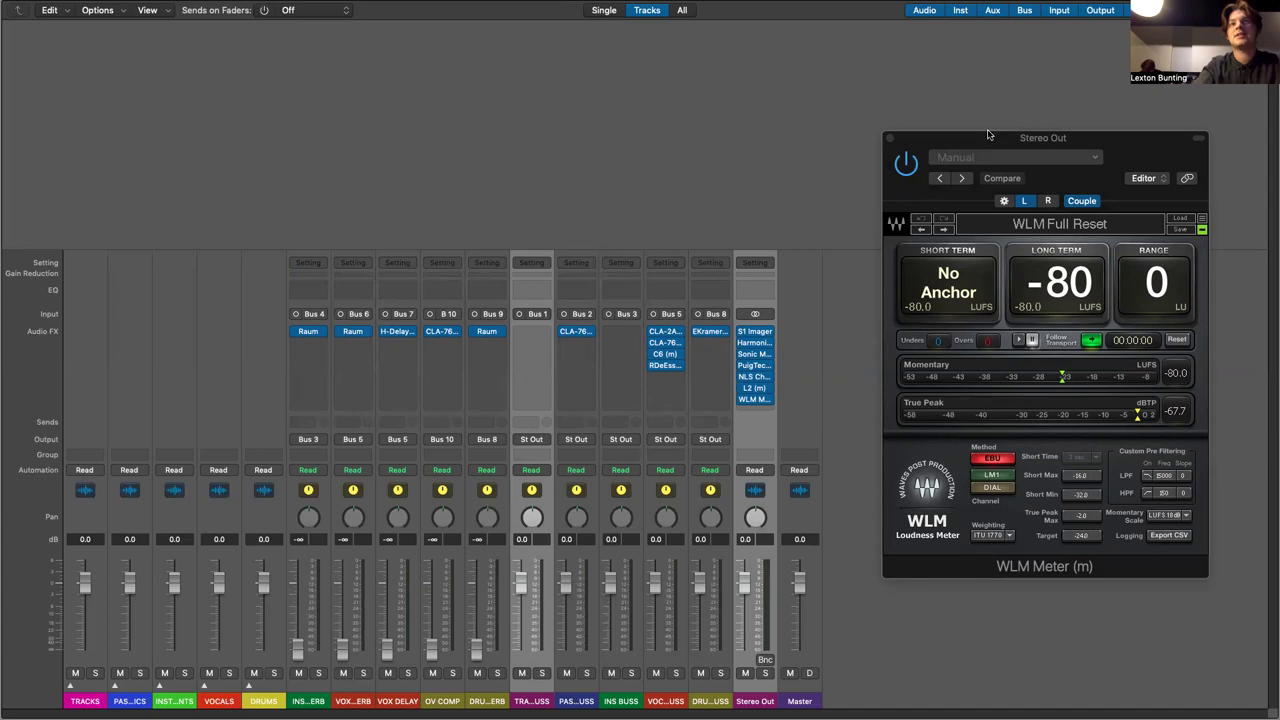
- Nudge the WLM Meter window slightly higher, then close it to return to the mixer
drag(961, 137, 959, 78)
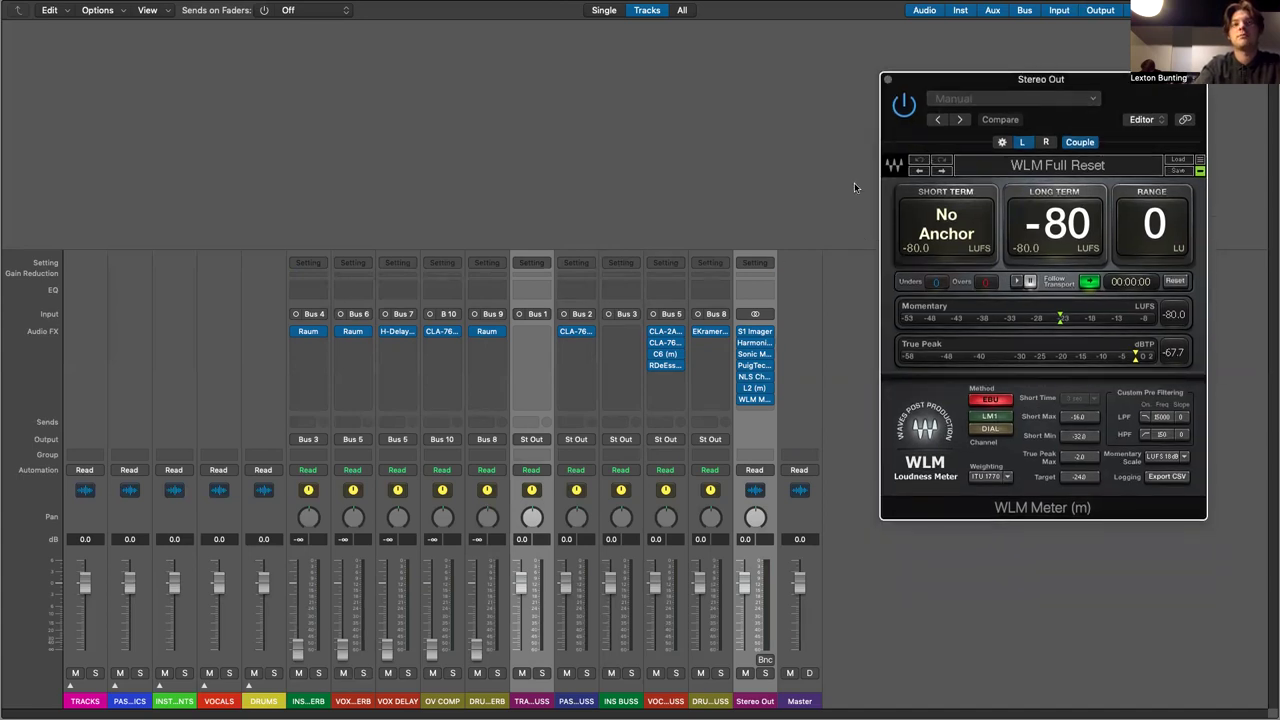
click(887, 79)
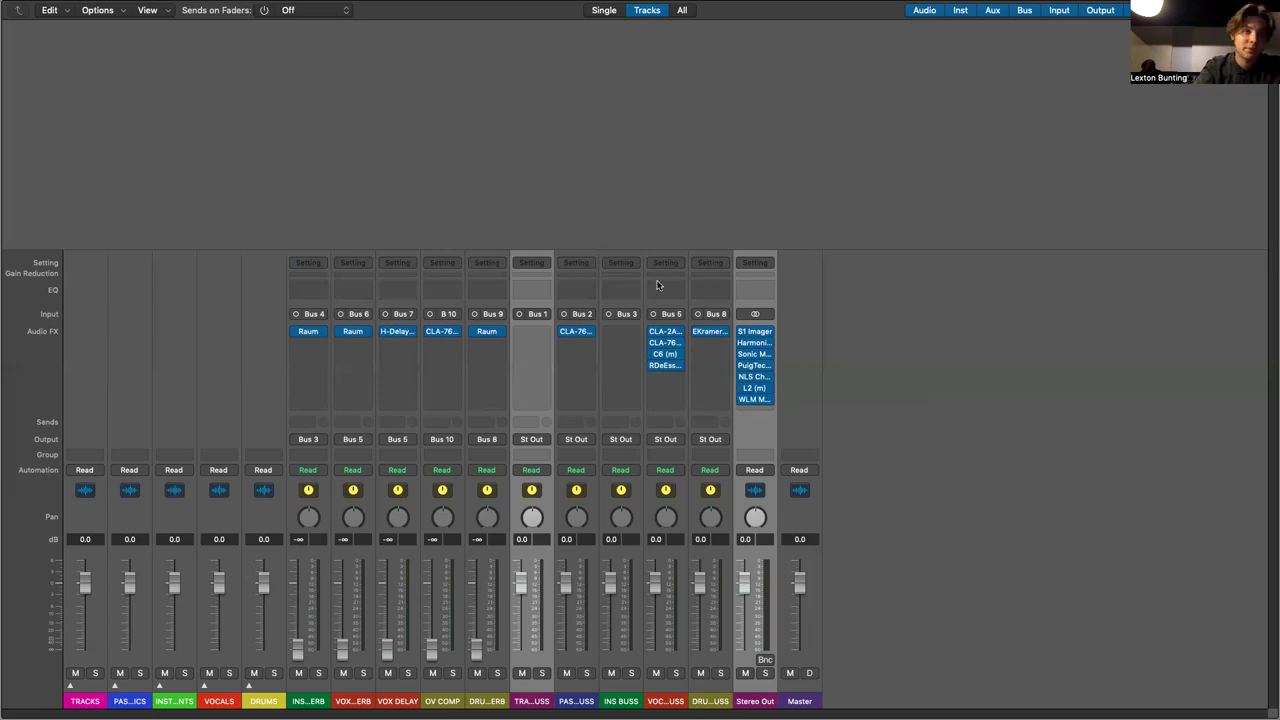
- Deselect the Bus 1 and Stereo Out strips by clicking empty mixer space
click(905, 418)
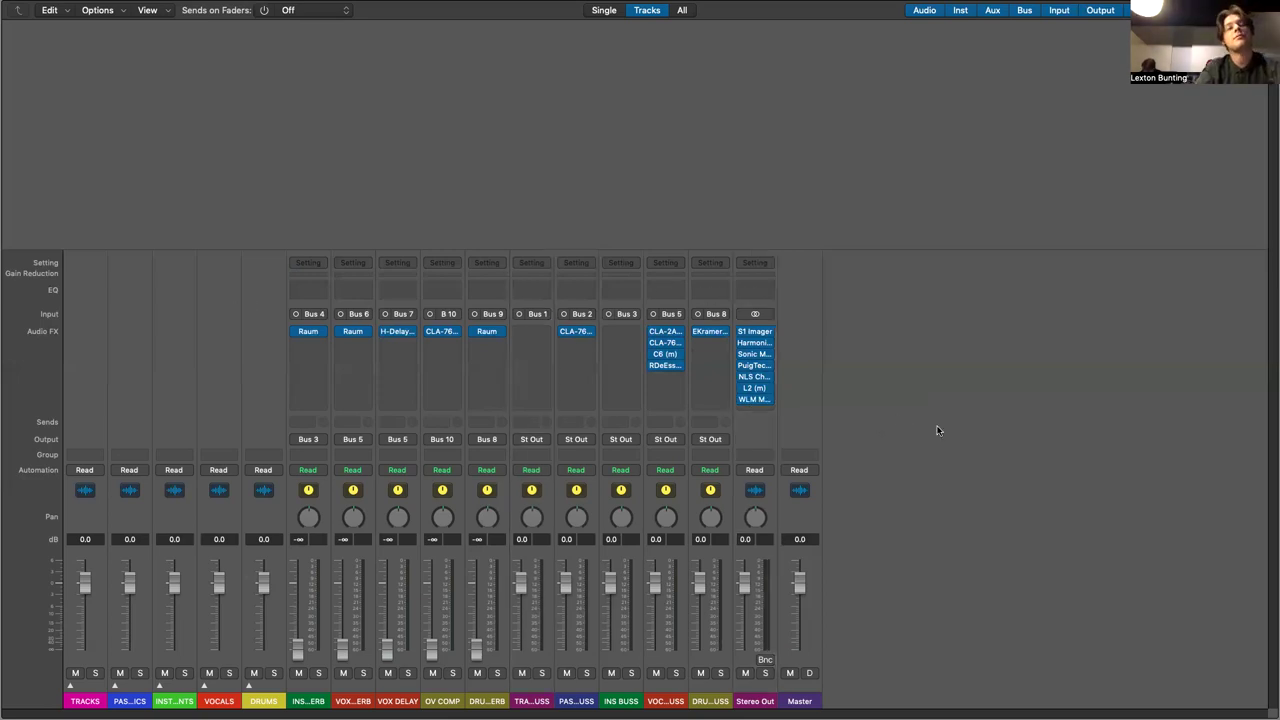